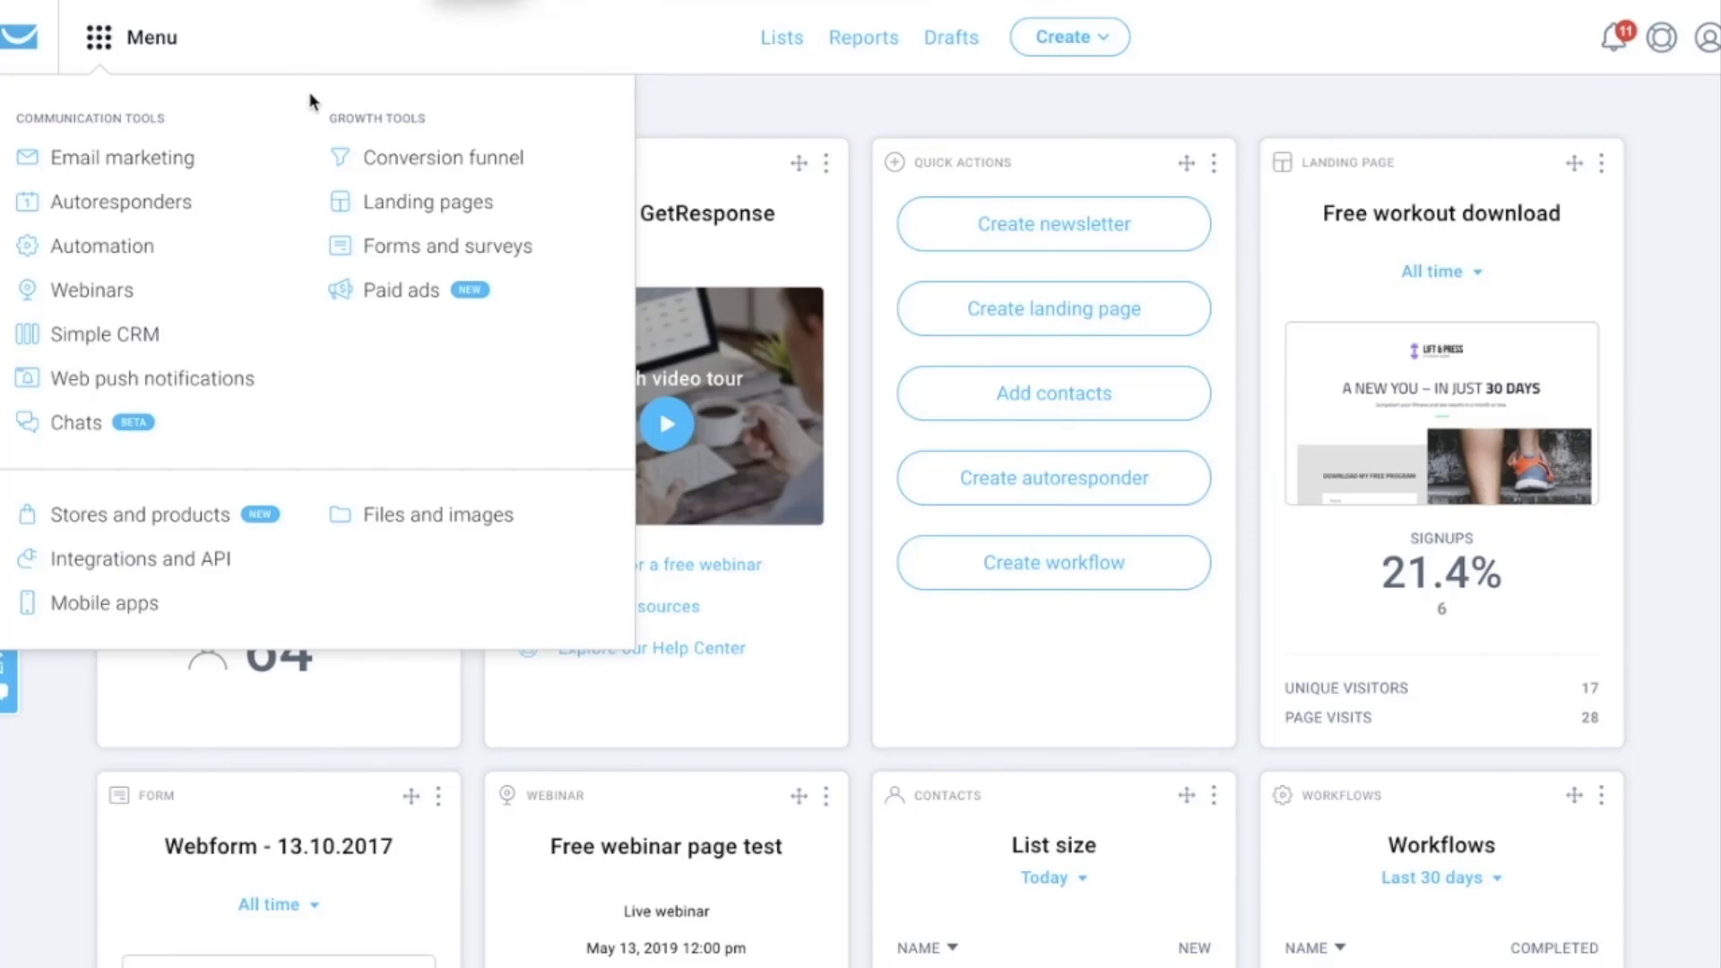
- Create a quick sales funnel for selling a product and name it "My funnel name"
{"action": "left_click", "coordinate": [454, 168]}
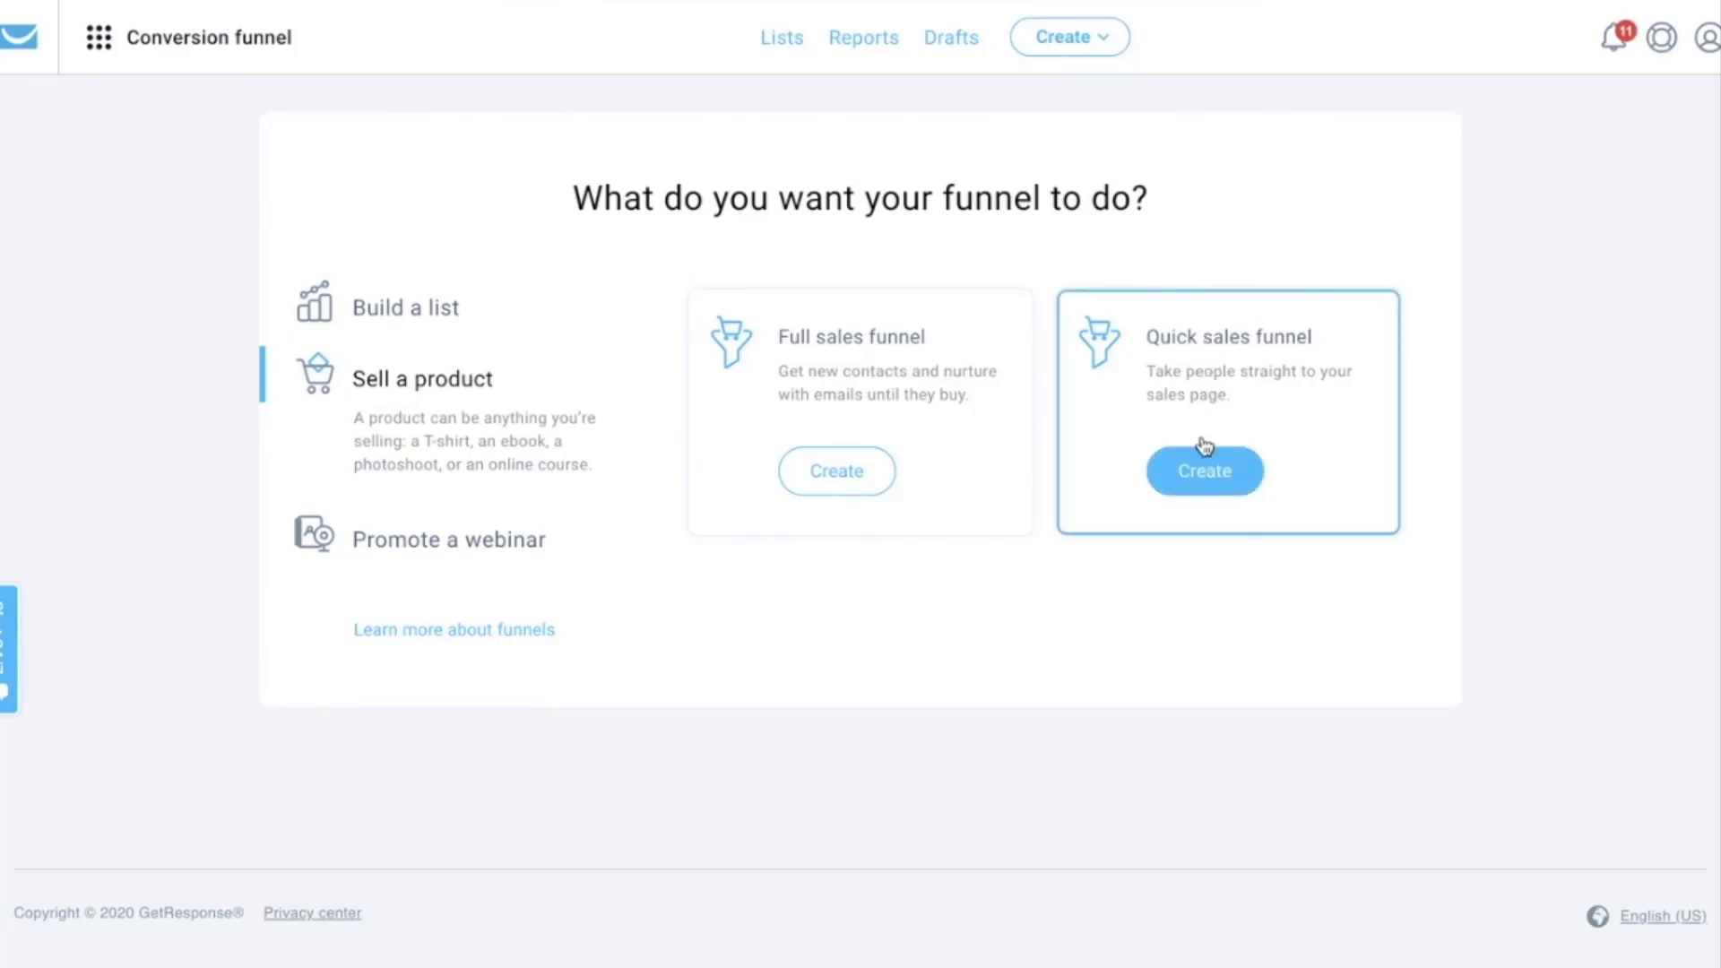
{"action": "left_click", "coordinate": [1206, 473]}
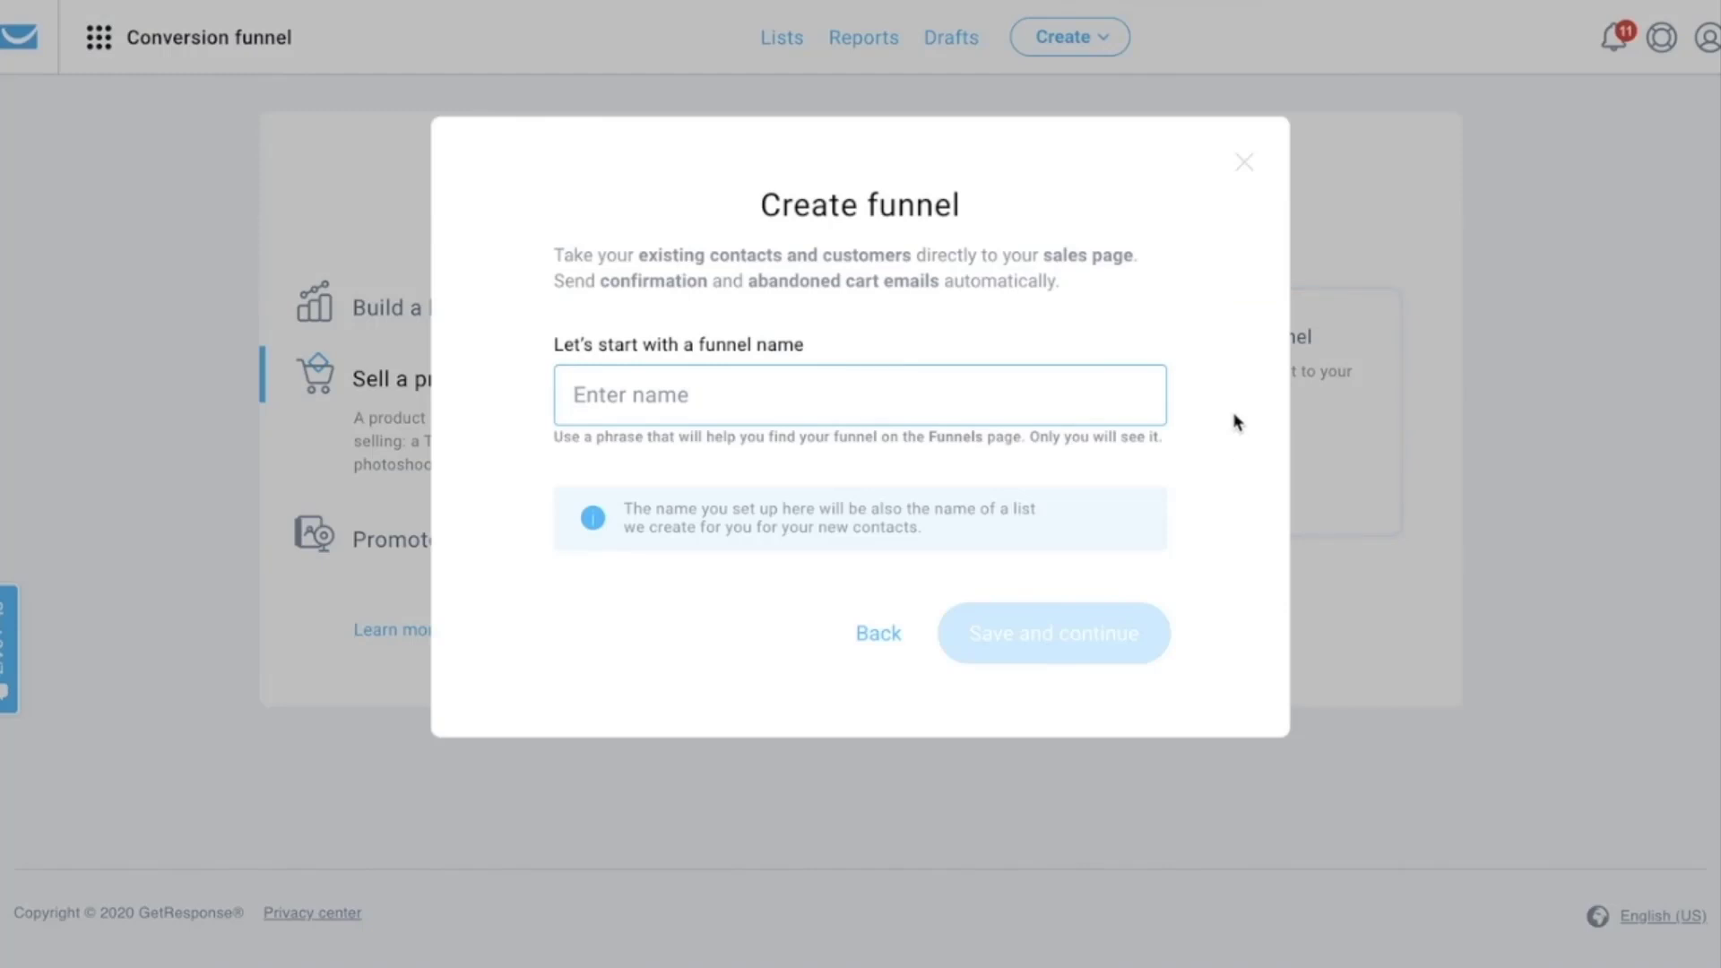
{"action": "type", "text": "My "}
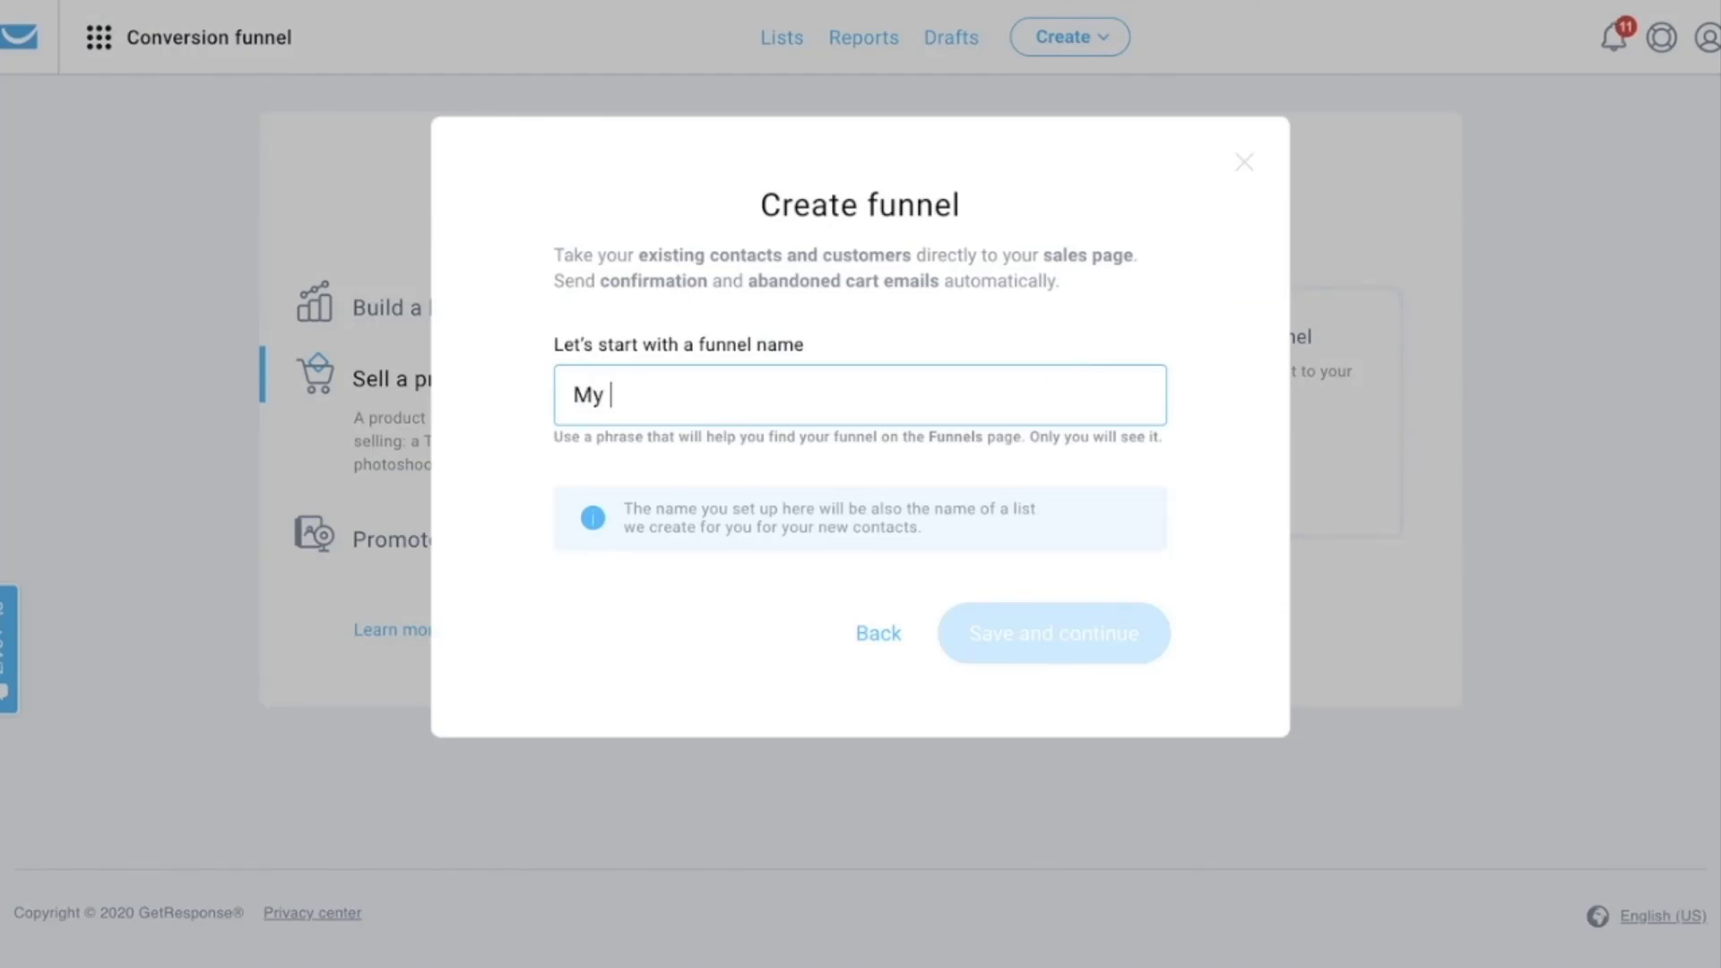
{"action": "type", "text": "funnel name"}
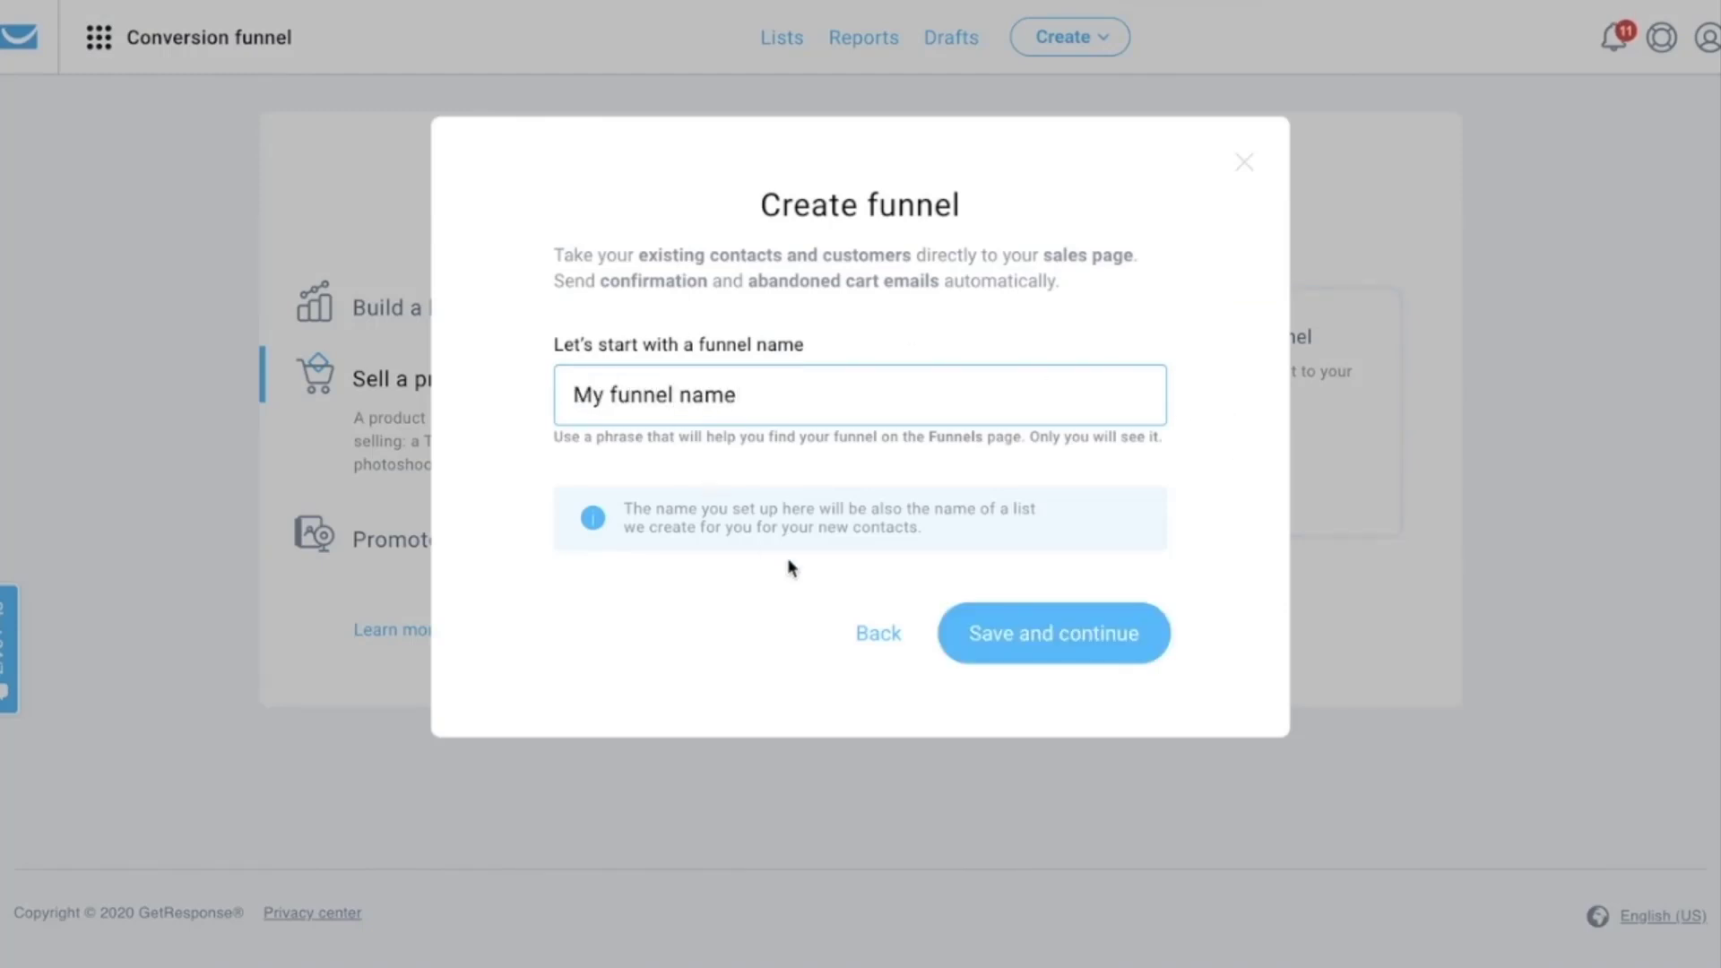
{"action": "left_click", "coordinate": [1152, 630]}
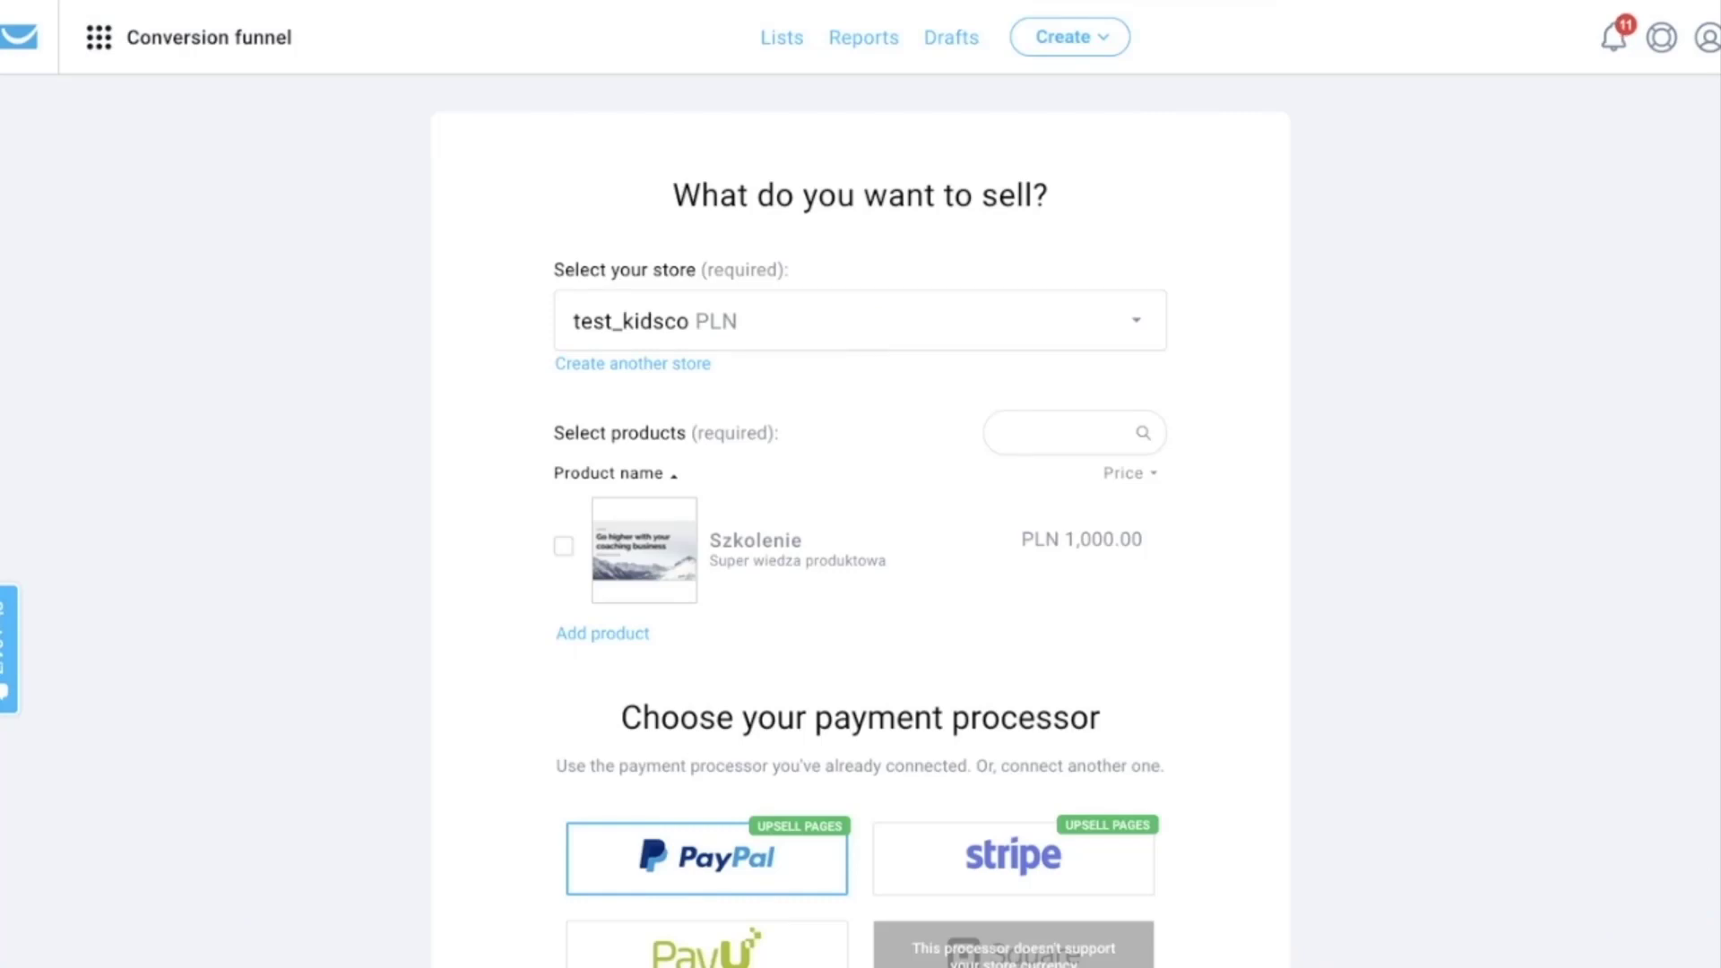
- Choose the Business coaching USD store and select the product "20 Ways to Improve Your Coaching Business" for the funnel
{"action": "scroll", "coordinate": [957, 391], "scroll_direction": "down", "scroll_amount": 1}
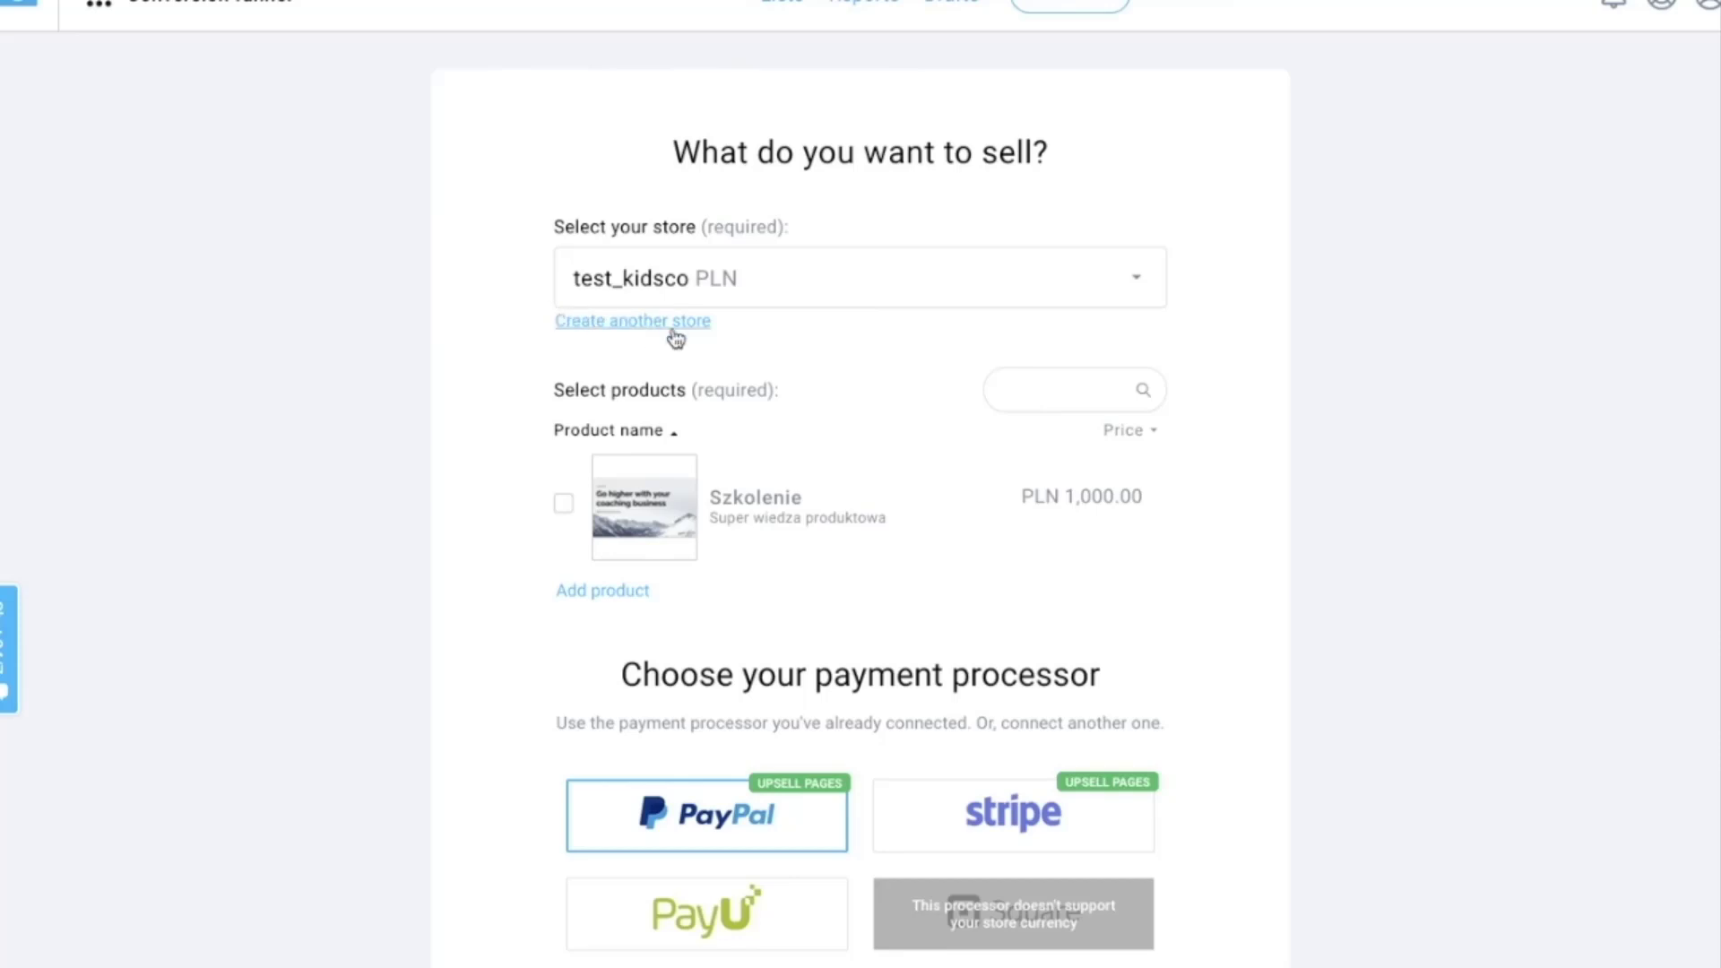
{"action": "left_click", "coordinate": [987, 261]}
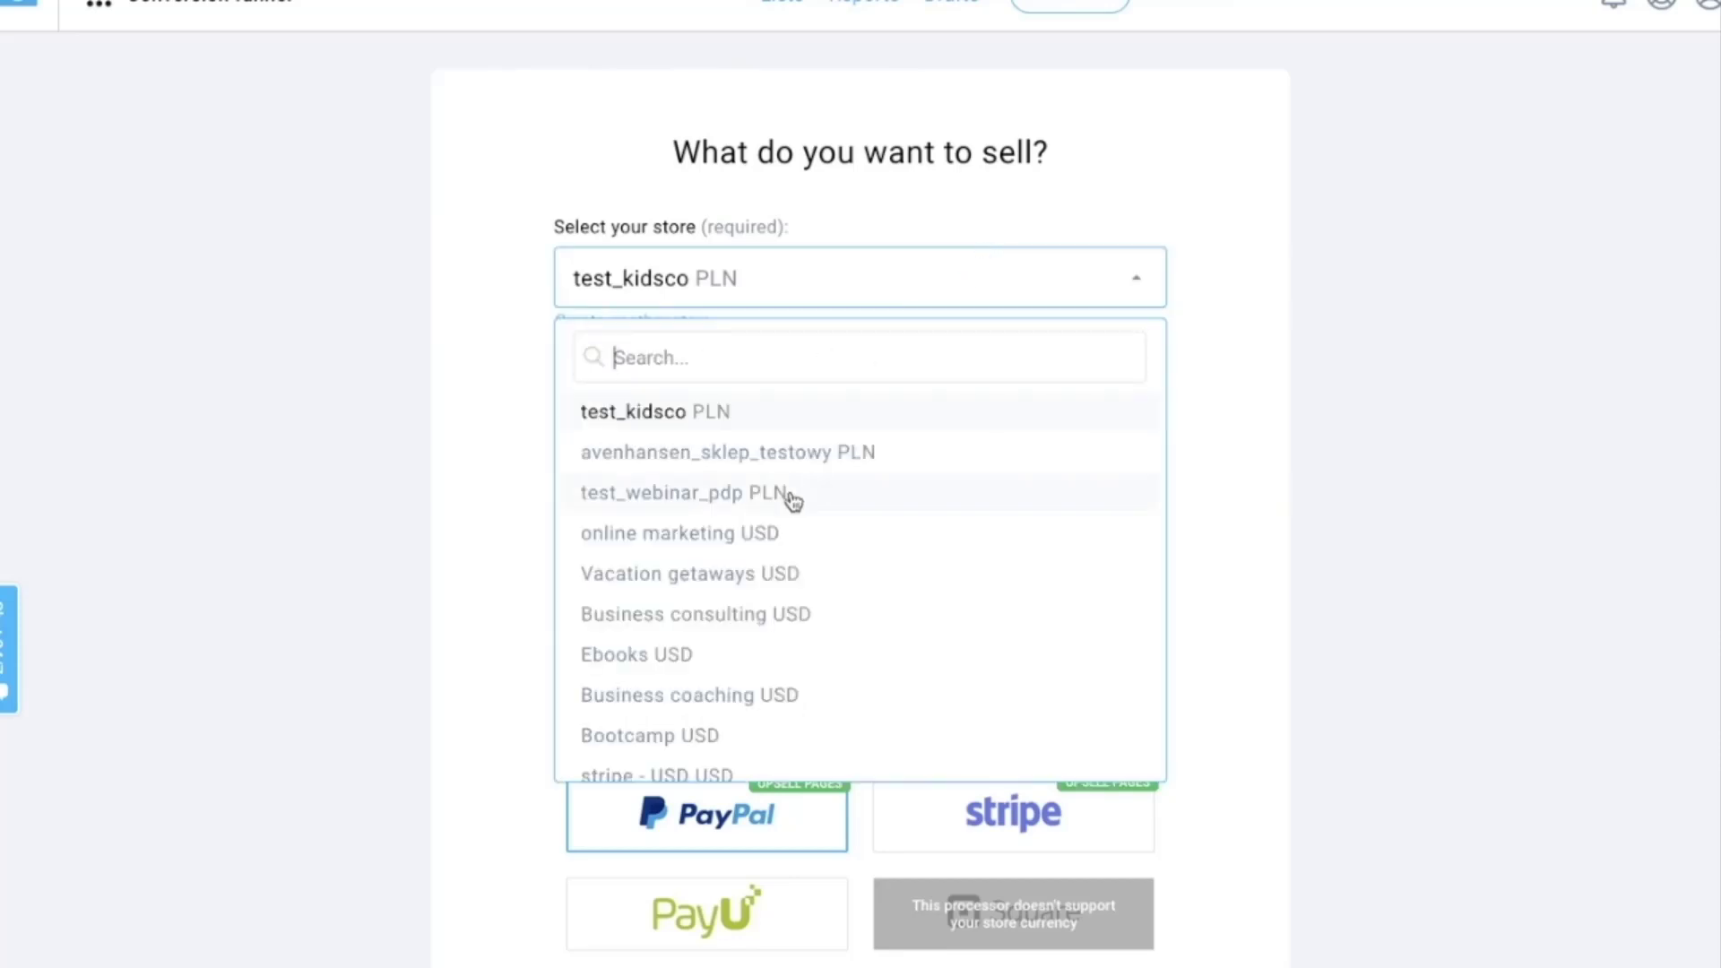
{"action": "scroll", "coordinate": [730, 610], "scroll_direction": "down", "scroll_amount": 1}
{"action": "left_click", "coordinate": [728, 675]}
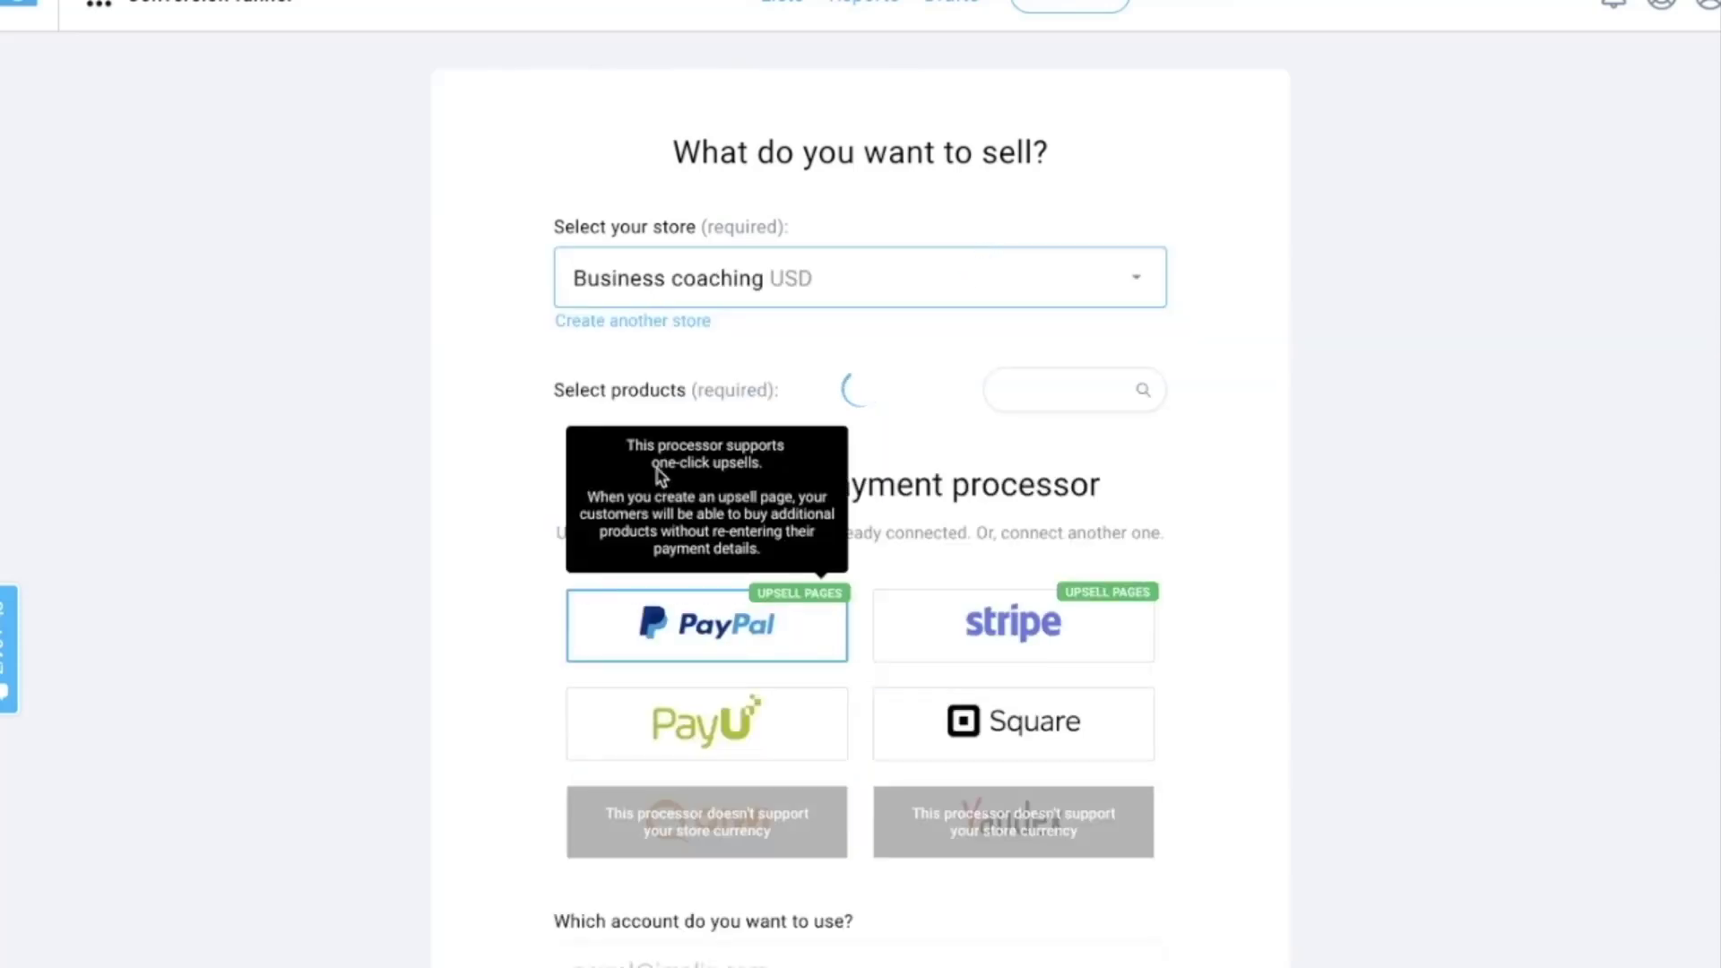
{"action": "left_click", "coordinate": [563, 507]}
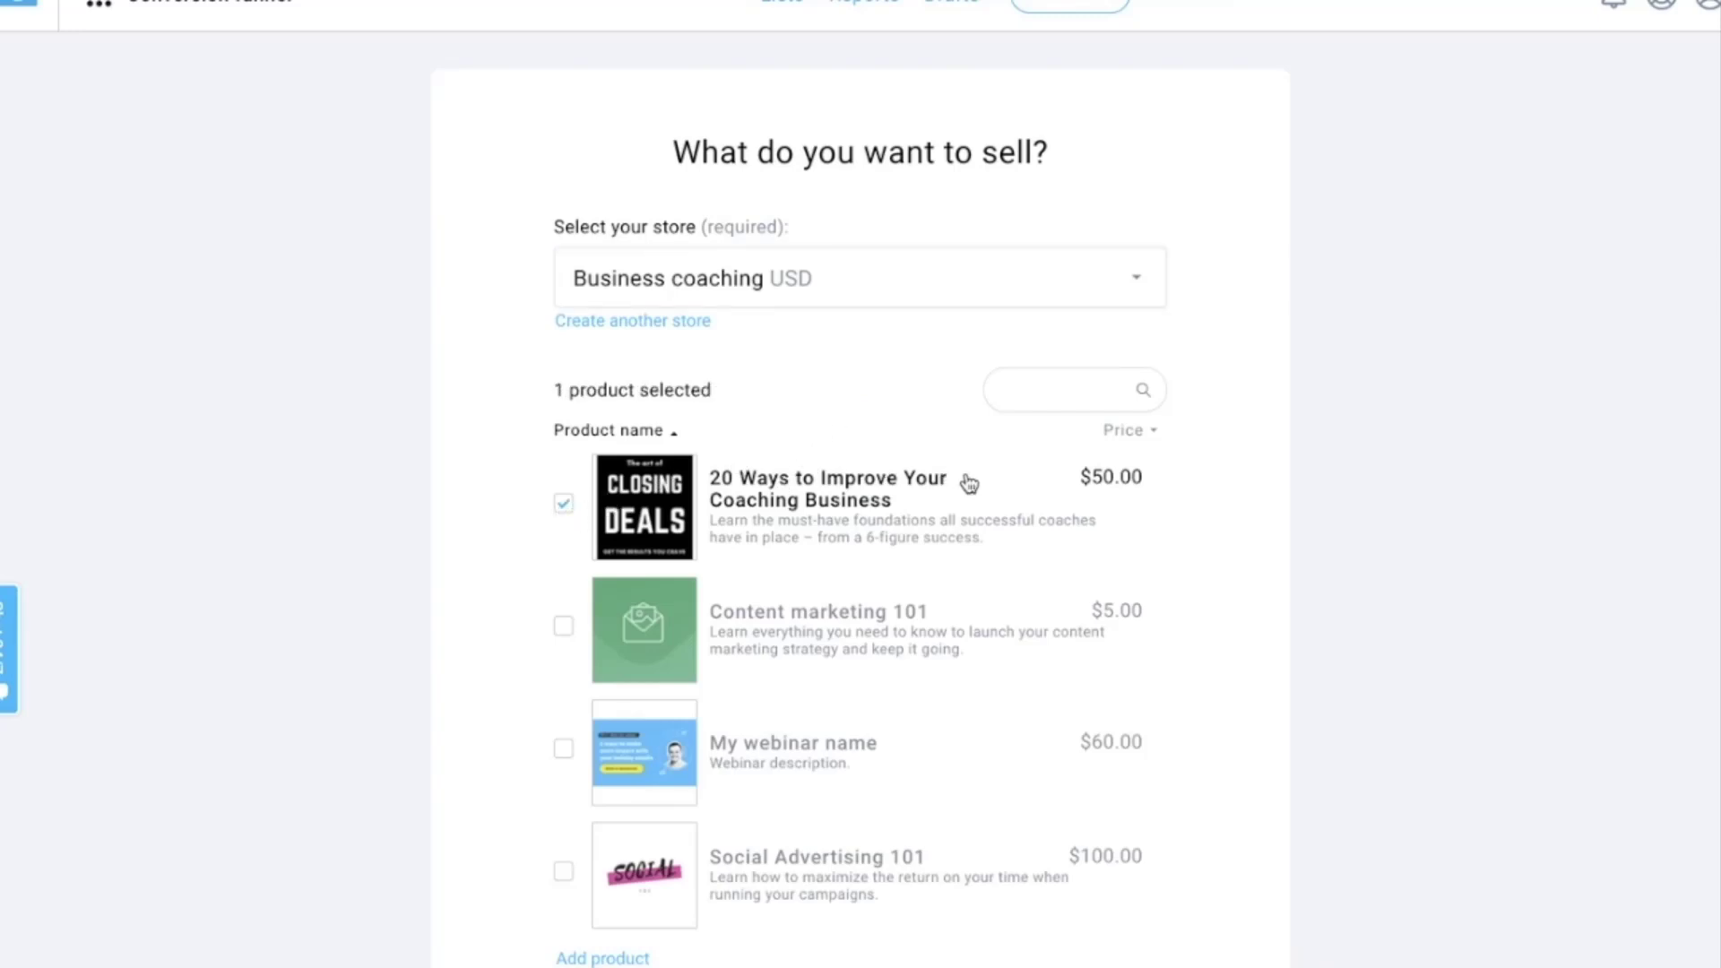
- Review the payment processor options, keep PayPal with its connected account, and save the funnel's sales settings
{"action": "scroll", "coordinate": [969, 484], "scroll_direction": "down", "scroll_amount": 3}
{"action": "scroll", "coordinate": [969, 485], "scroll_direction": "down", "scroll_amount": 5}
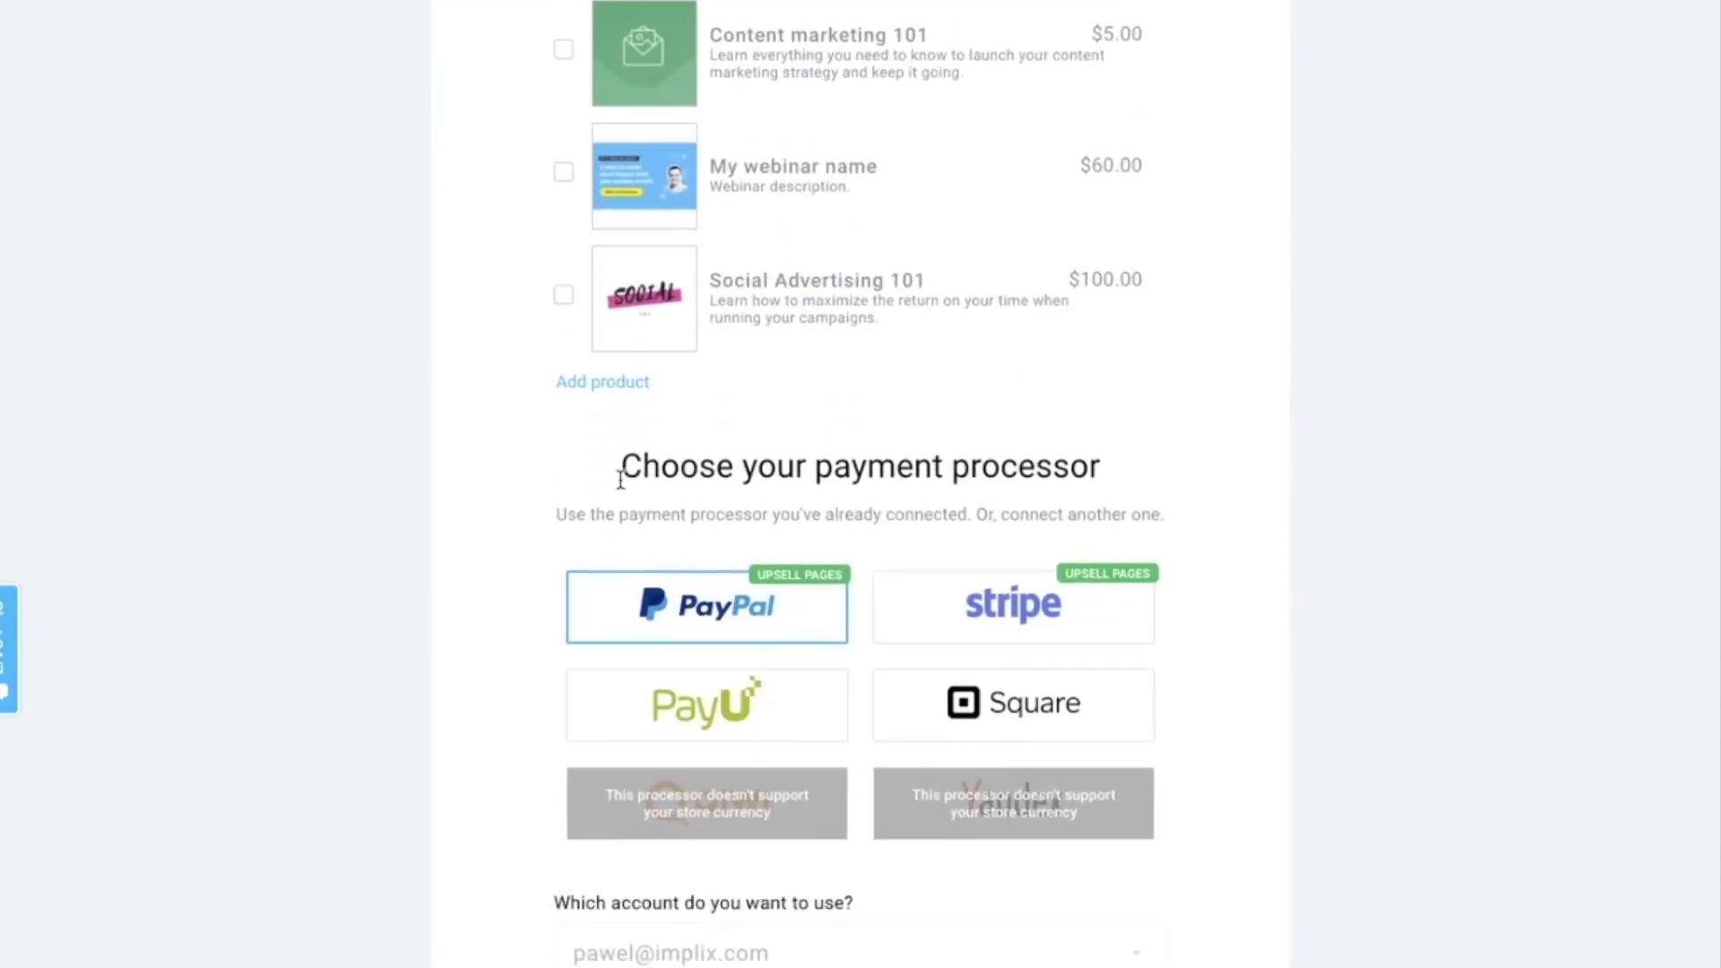
{"action": "left_click_drag", "start_coordinate": [617, 475], "coordinate": [1156, 491]}
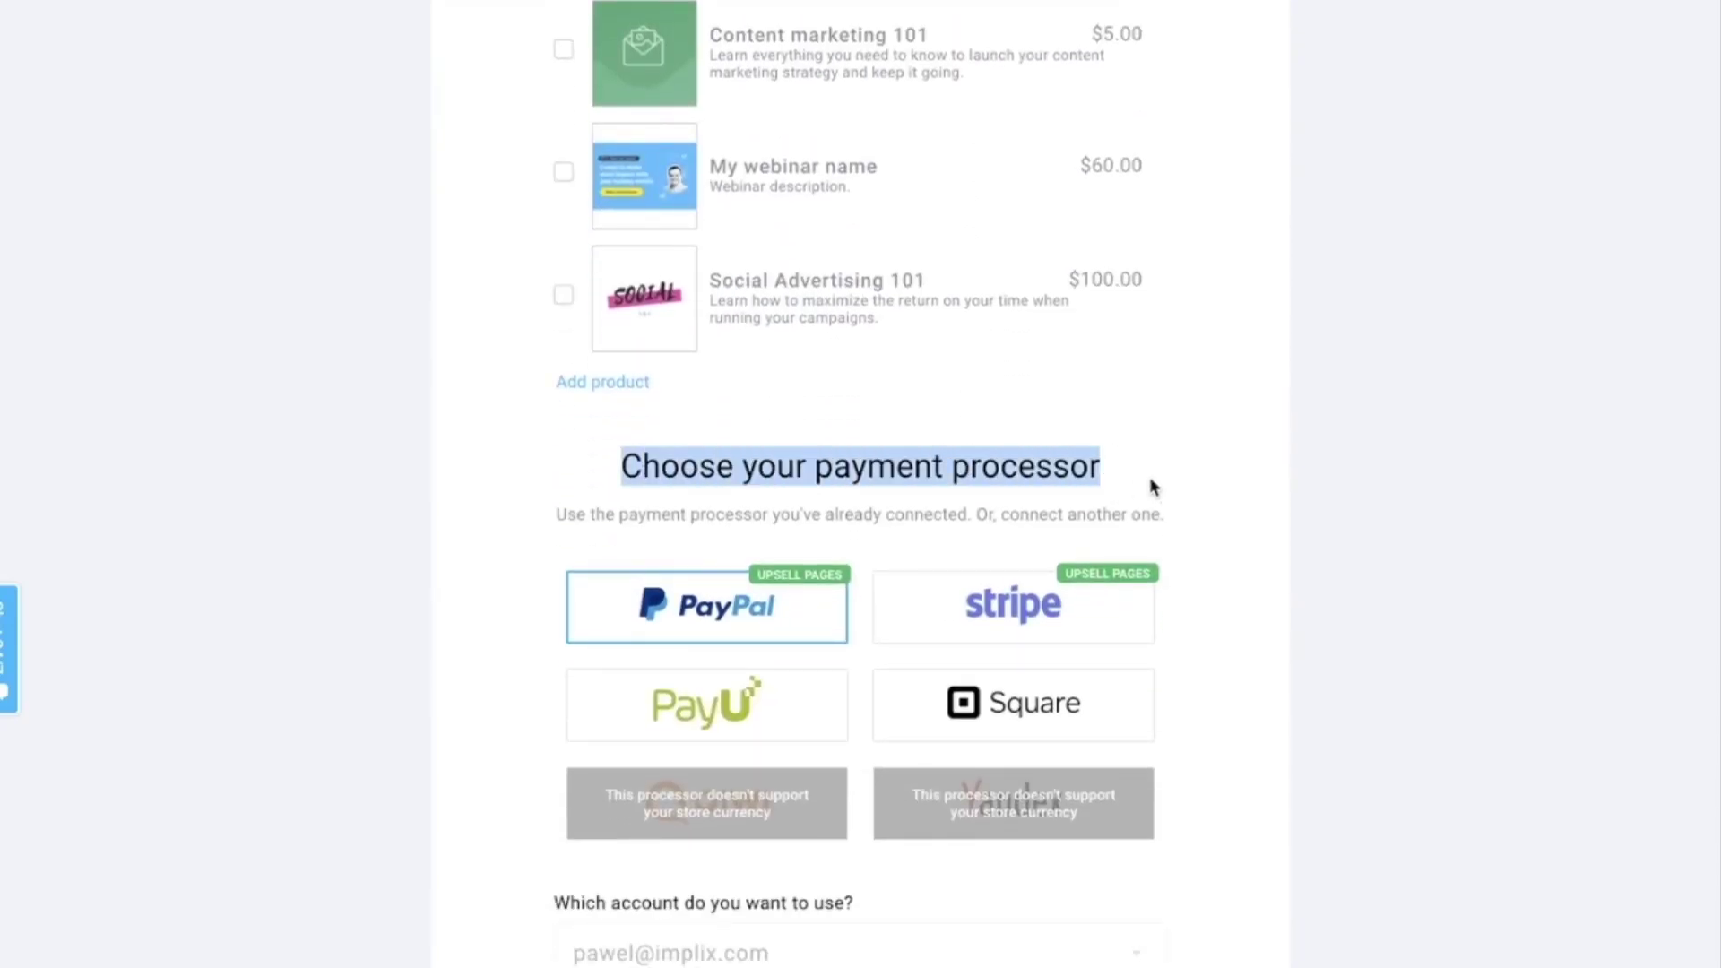
{"action": "scroll", "coordinate": [1154, 487], "scroll_direction": "down", "scroll_amount": 1}
{"action": "left_click", "coordinate": [1211, 464]}
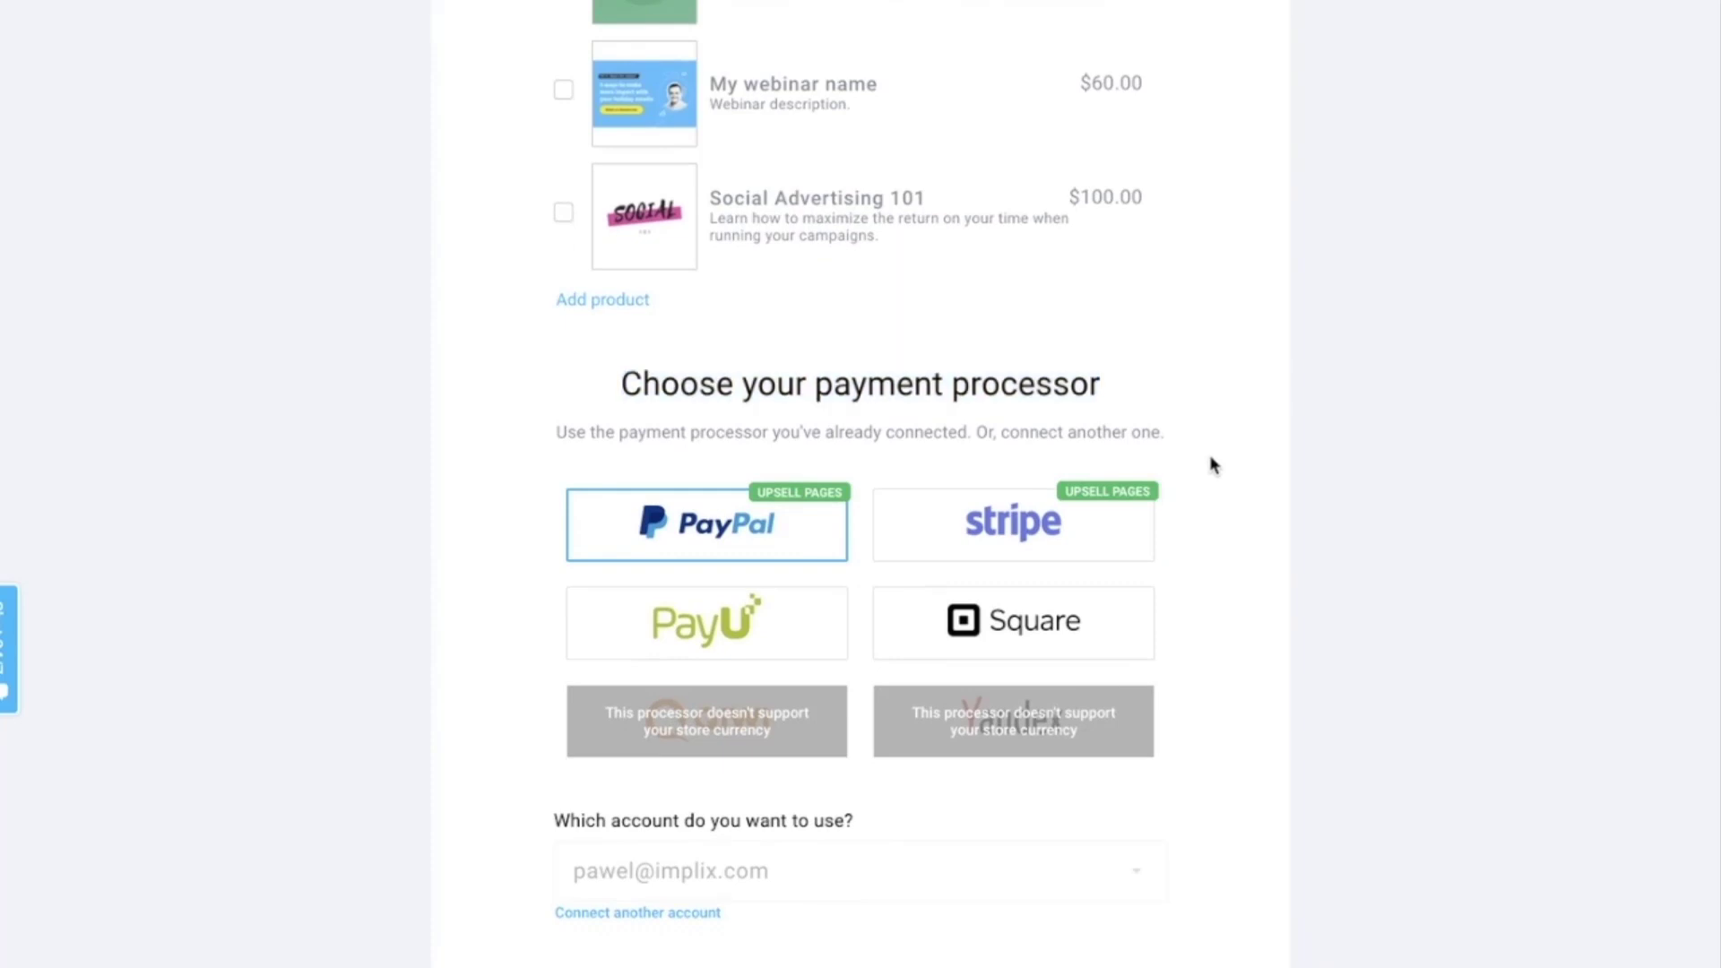
{"action": "mouse_move", "coordinate": [686, 524]}
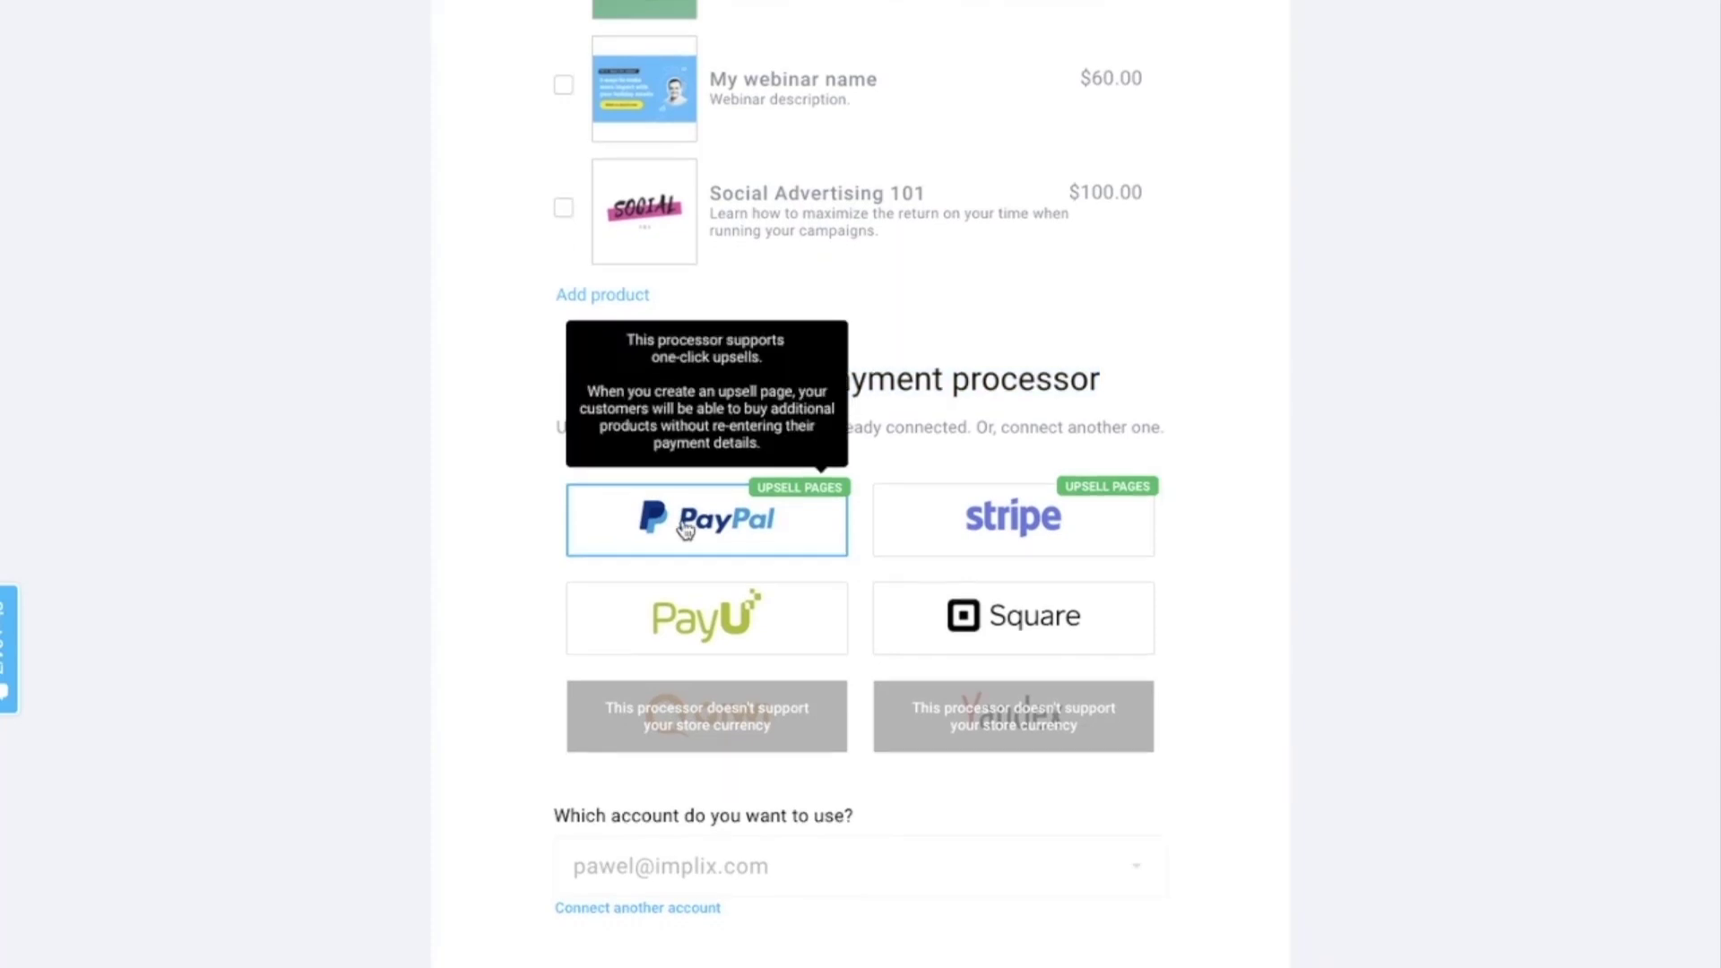
{"action": "scroll", "coordinate": [687, 448], "scroll_direction": "down", "scroll_amount": 1}
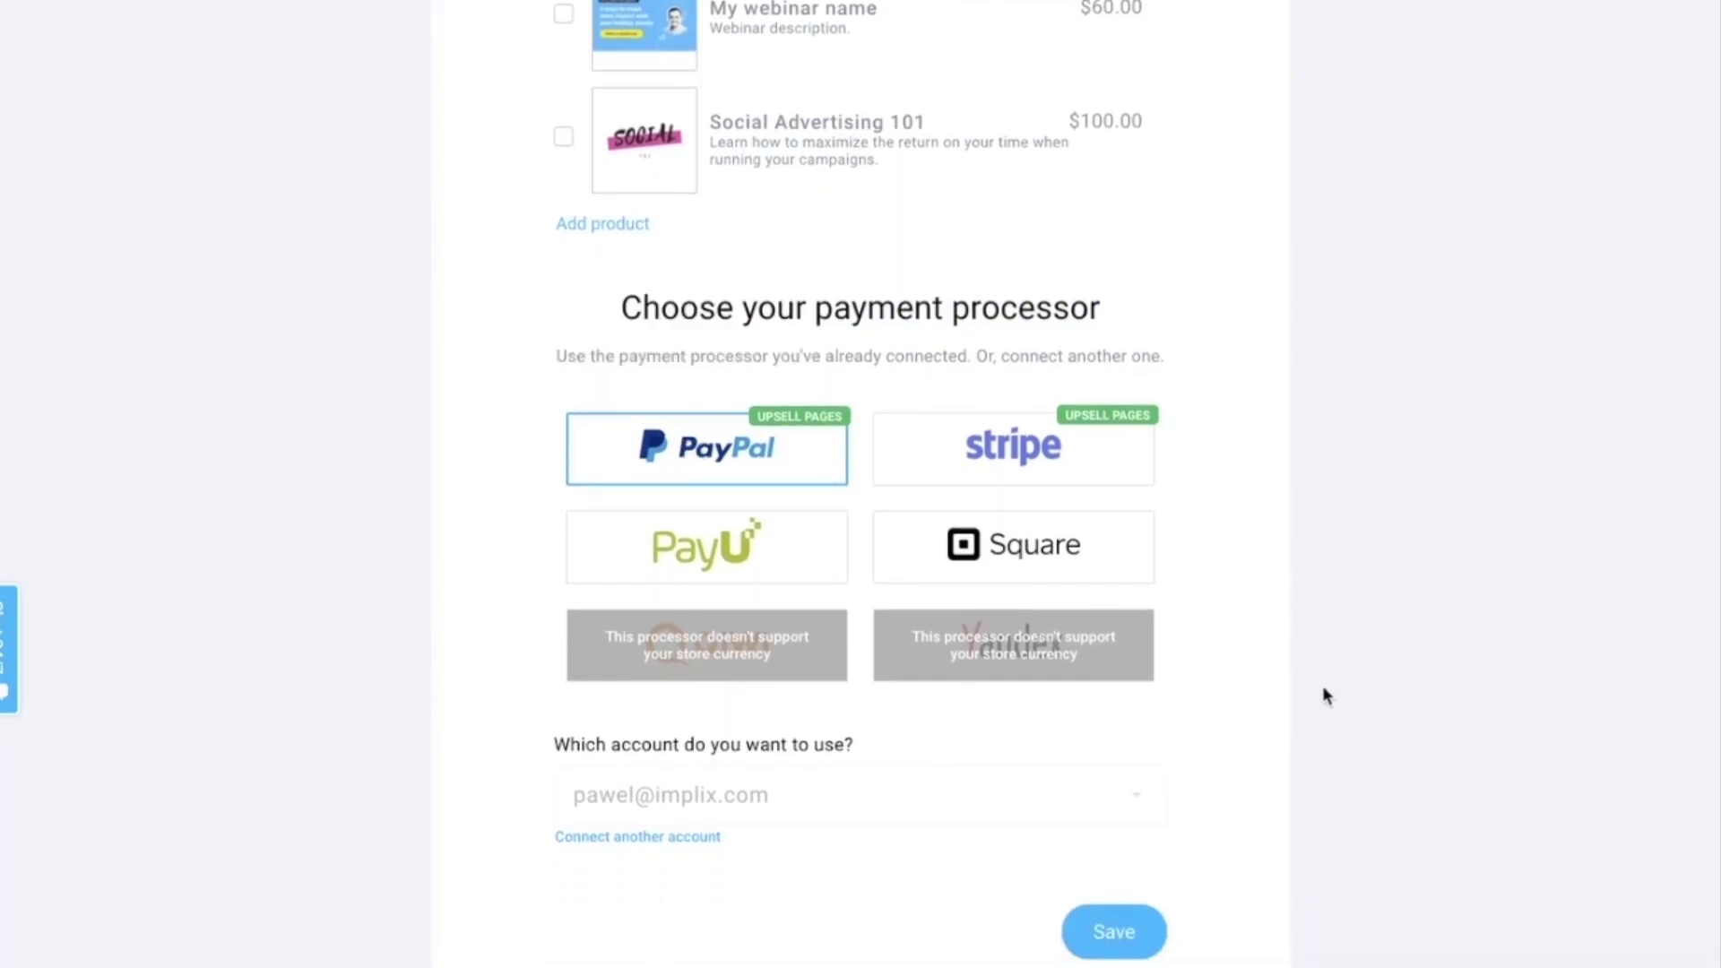
{"action": "scroll", "coordinate": [1325, 696], "scroll_direction": "down", "scroll_amount": 2}
{"action": "left_click", "coordinate": [1091, 747]}
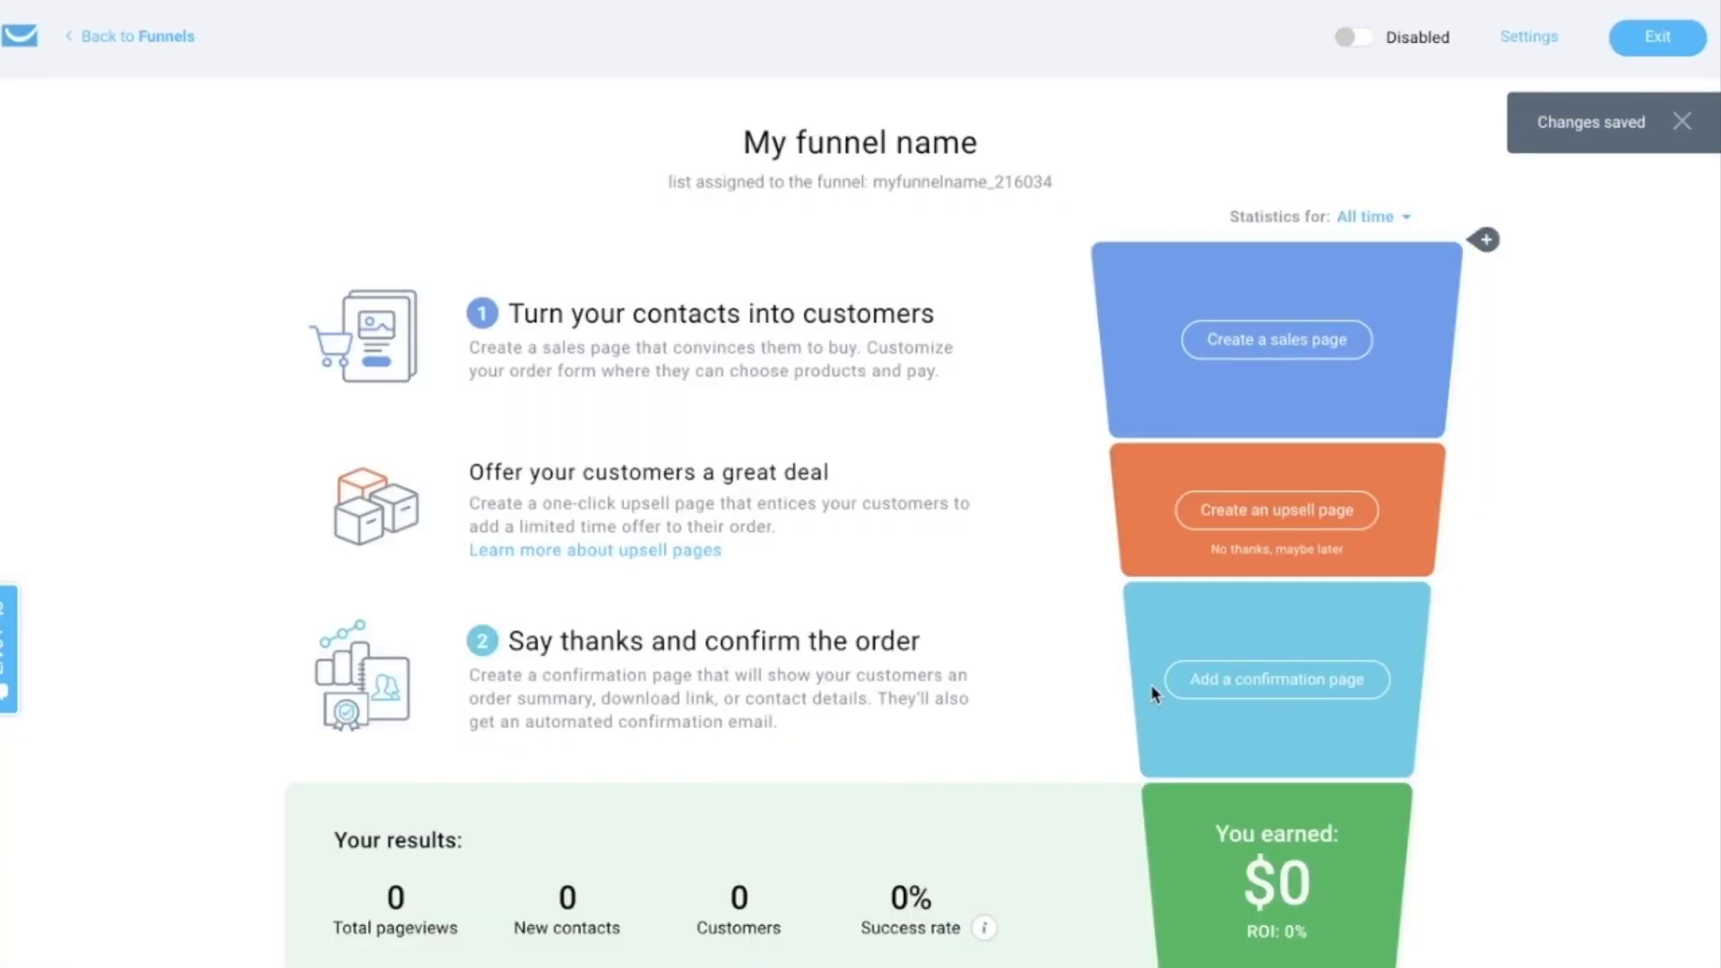
- Create the funnel's sales page from the "Sell knowledge online" template and name it "my landing page"
{"action": "scroll", "coordinate": [848, 350], "scroll_direction": "down", "scroll_amount": 1}
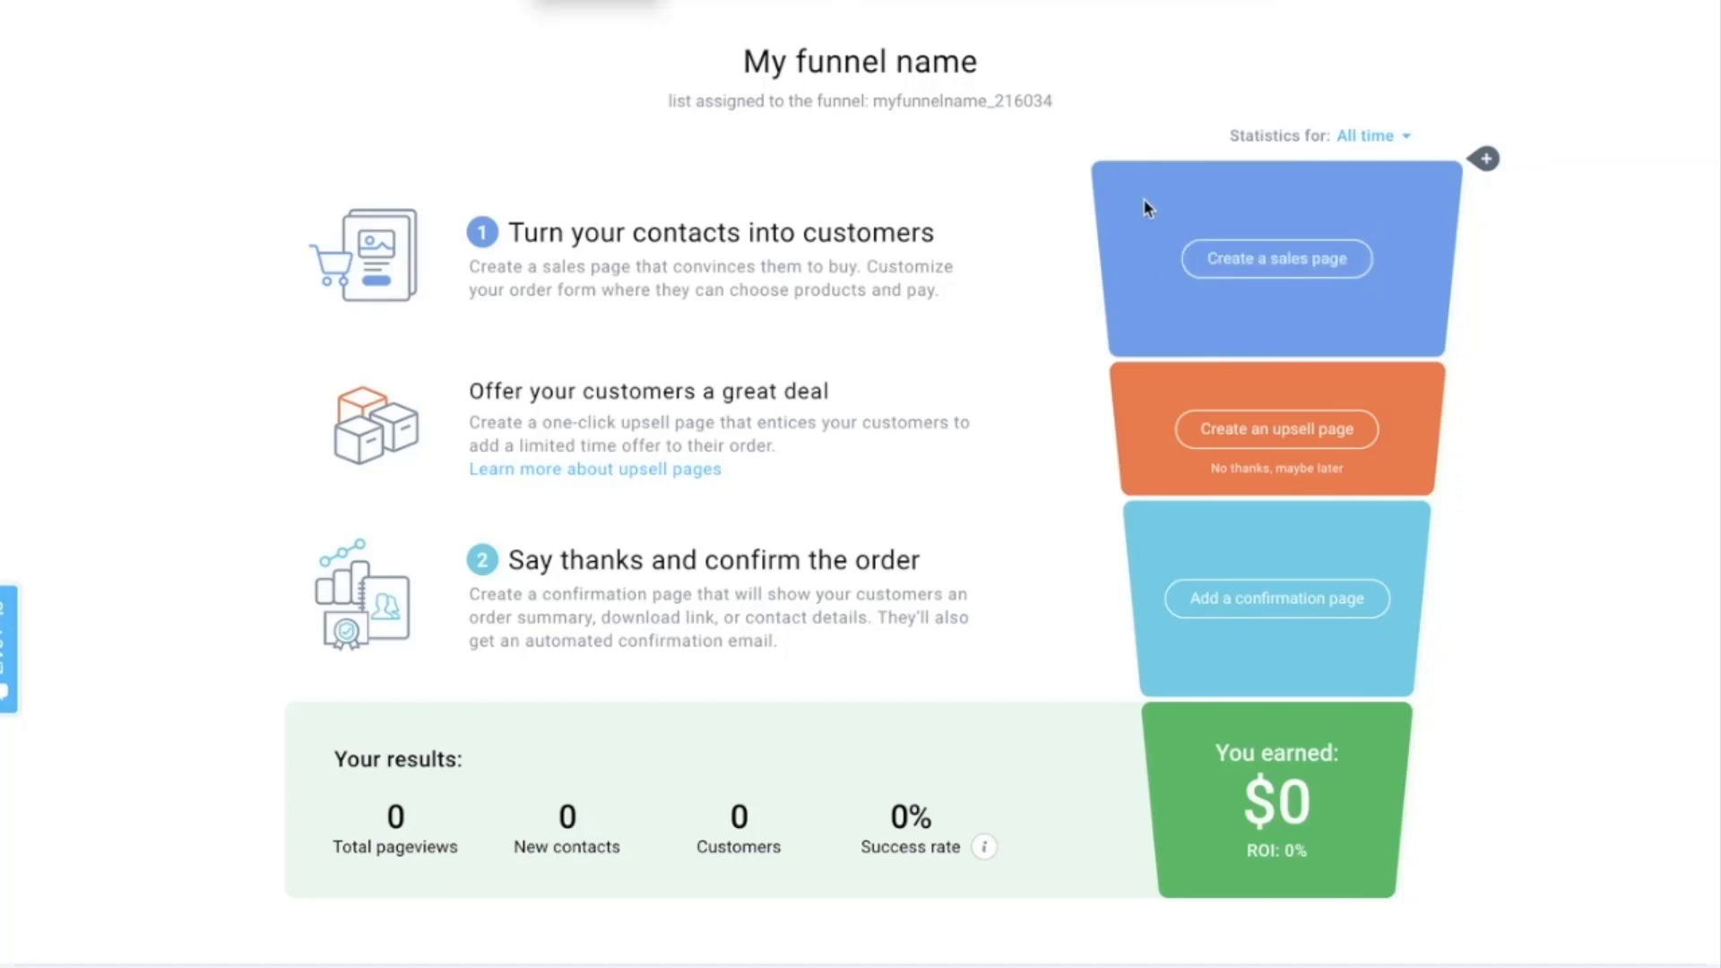
{"action": "left_click", "coordinate": [1255, 262]}
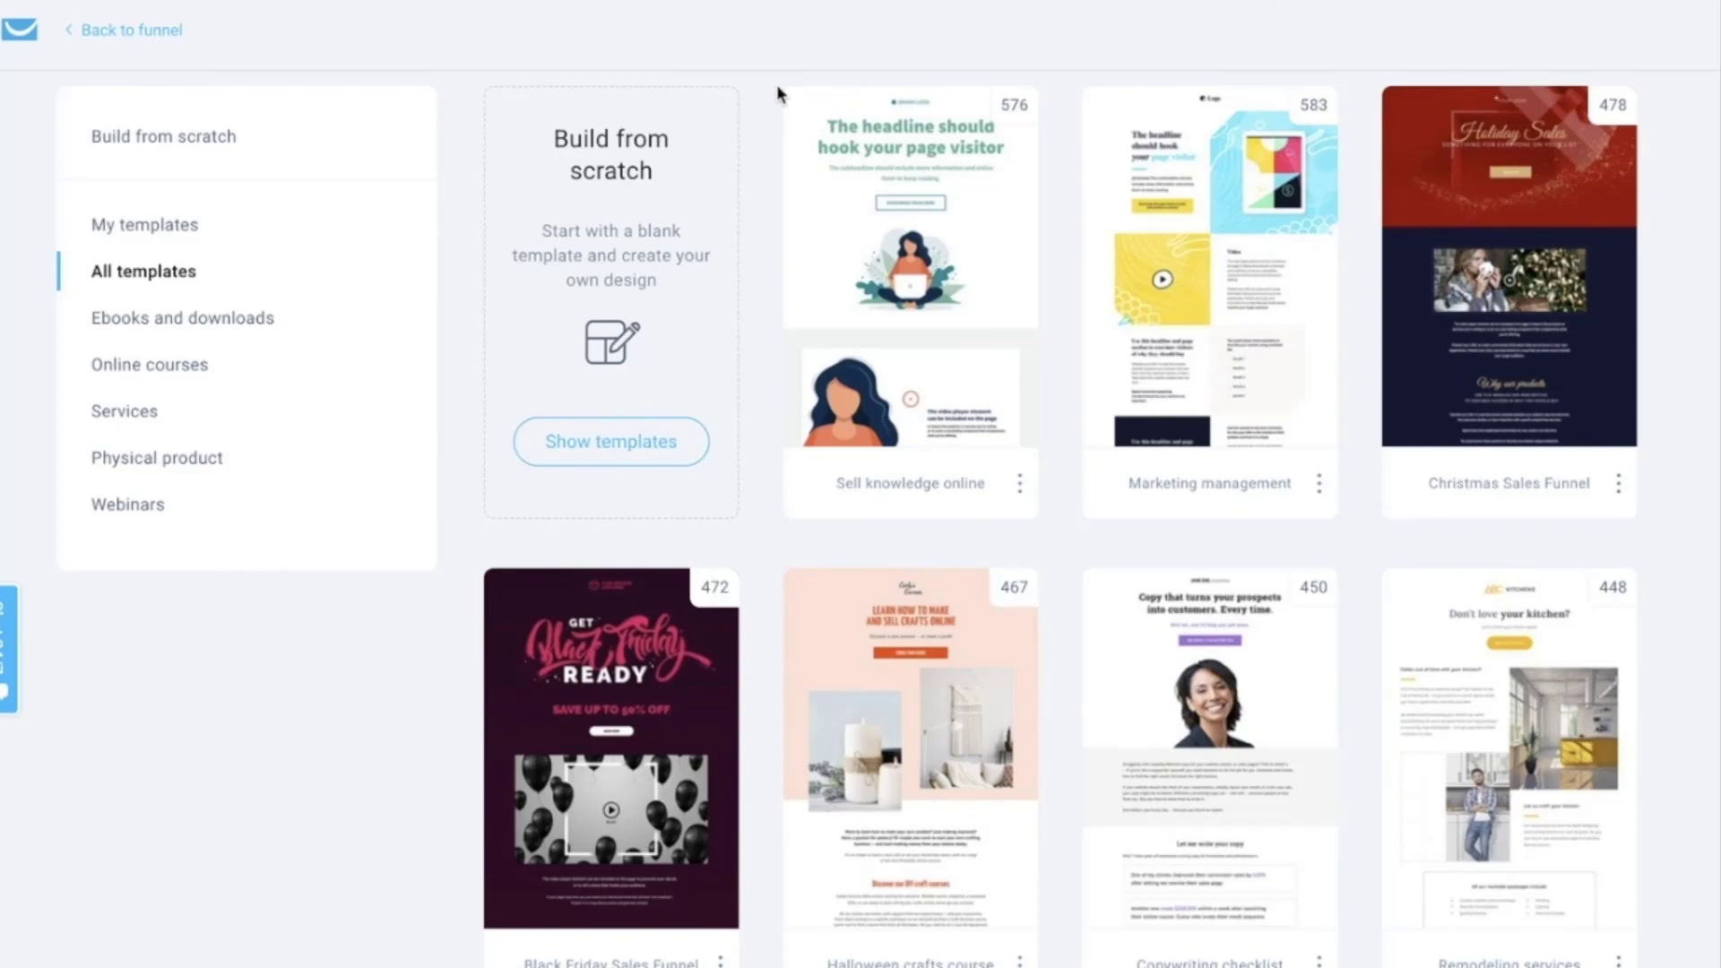
{"action": "left_click", "coordinate": [935, 299]}
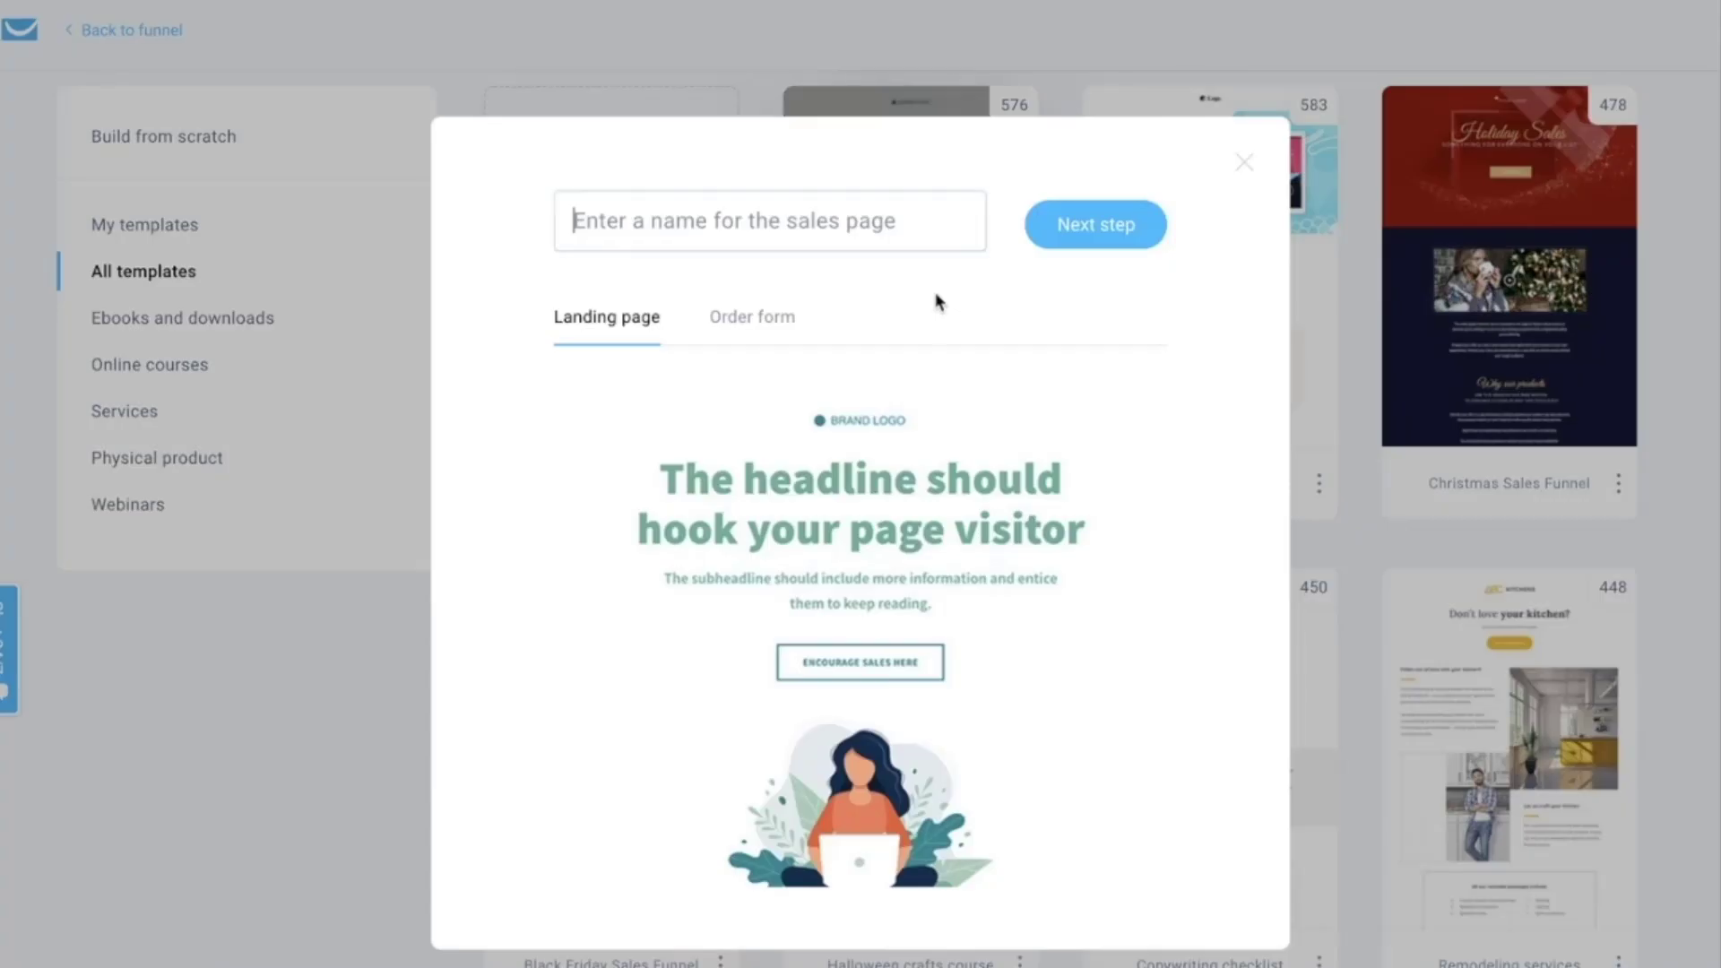
{"action": "left_click", "coordinate": [847, 232]}
{"action": "type", "text": "my l"}
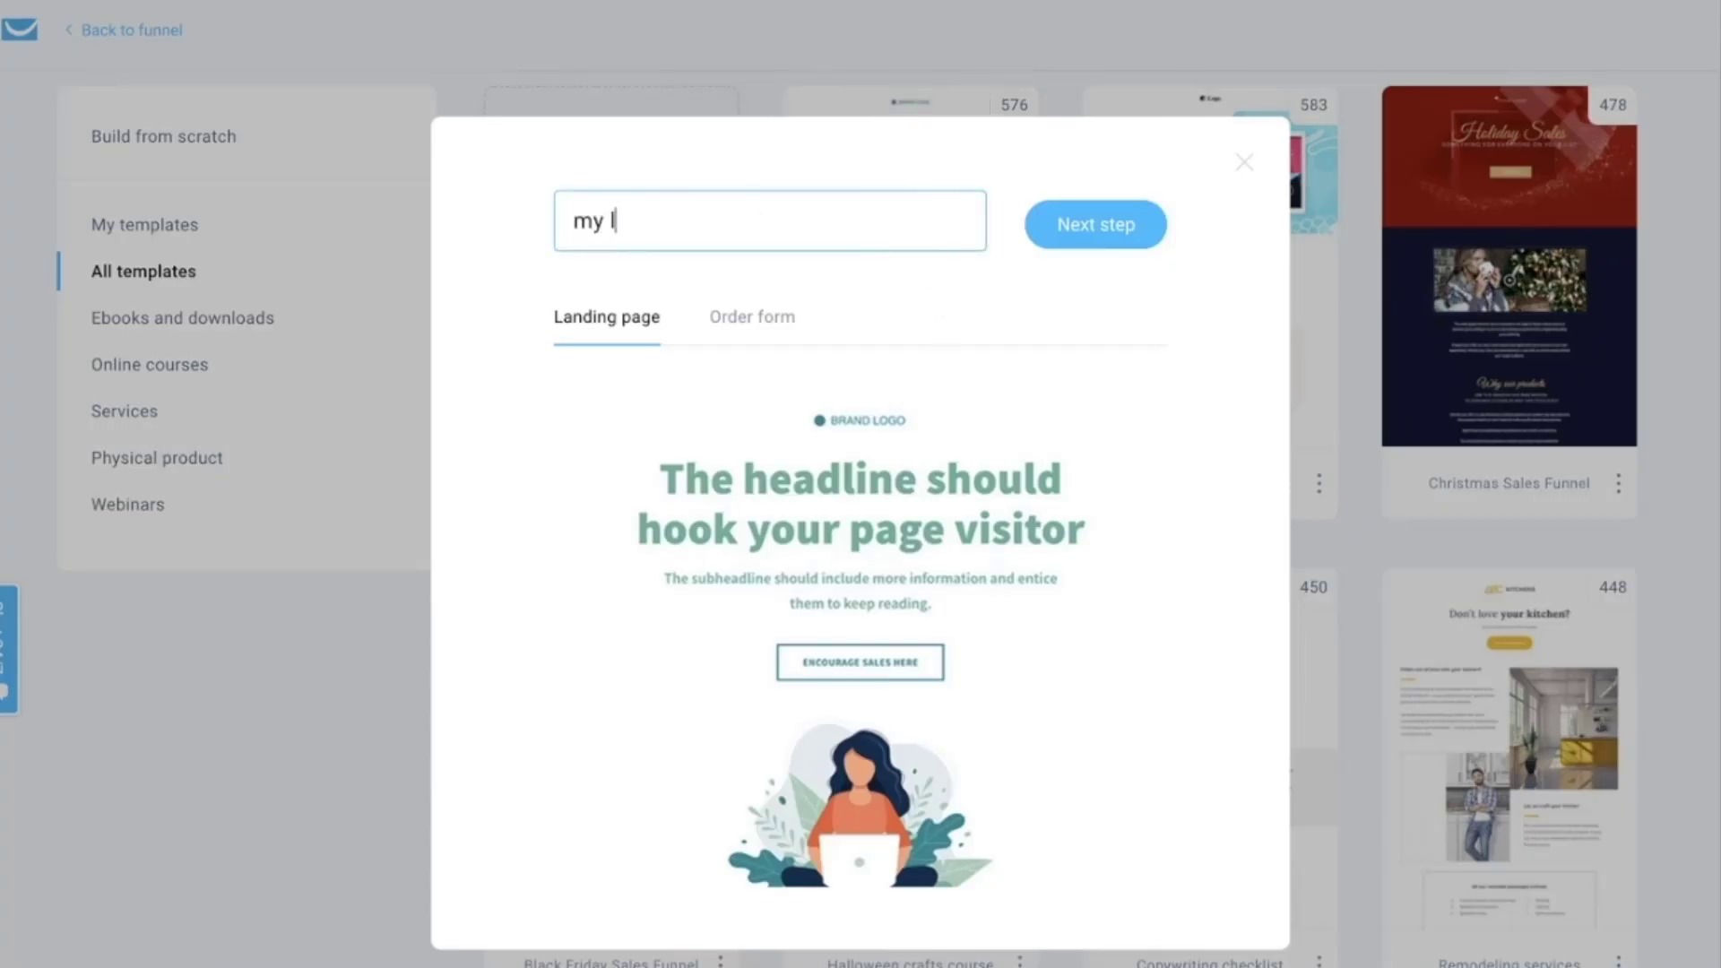
{"action": "type", "text": "anding page"}
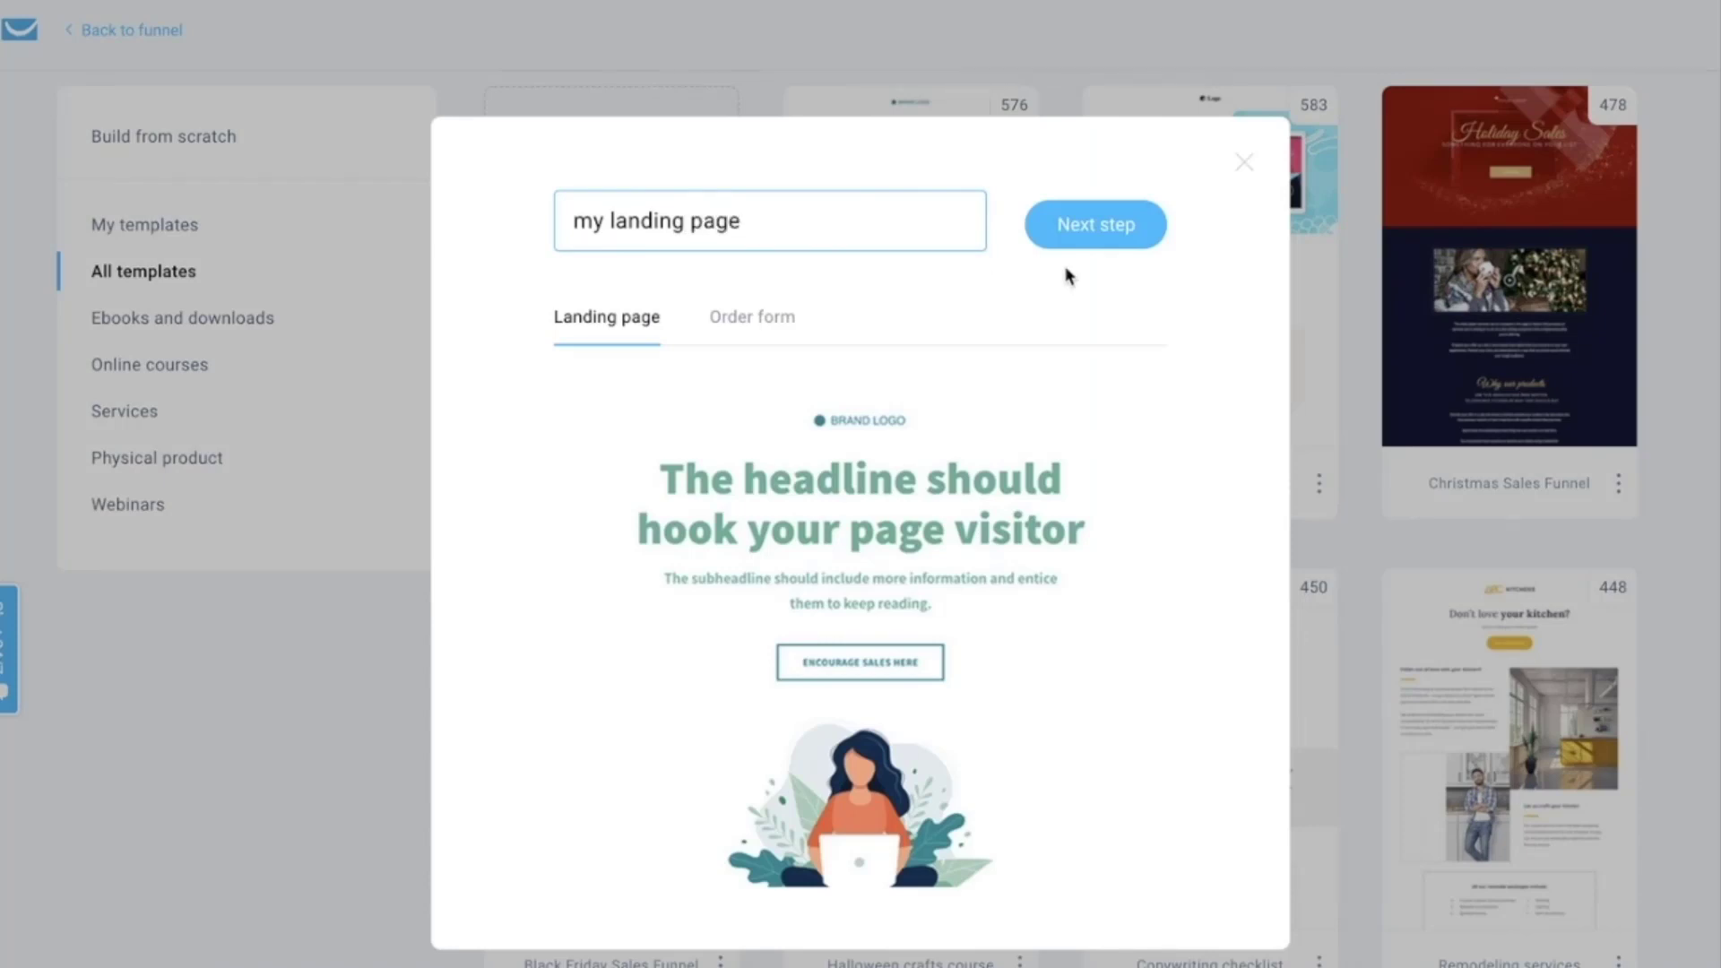
{"action": "left_click", "coordinate": [1084, 250]}
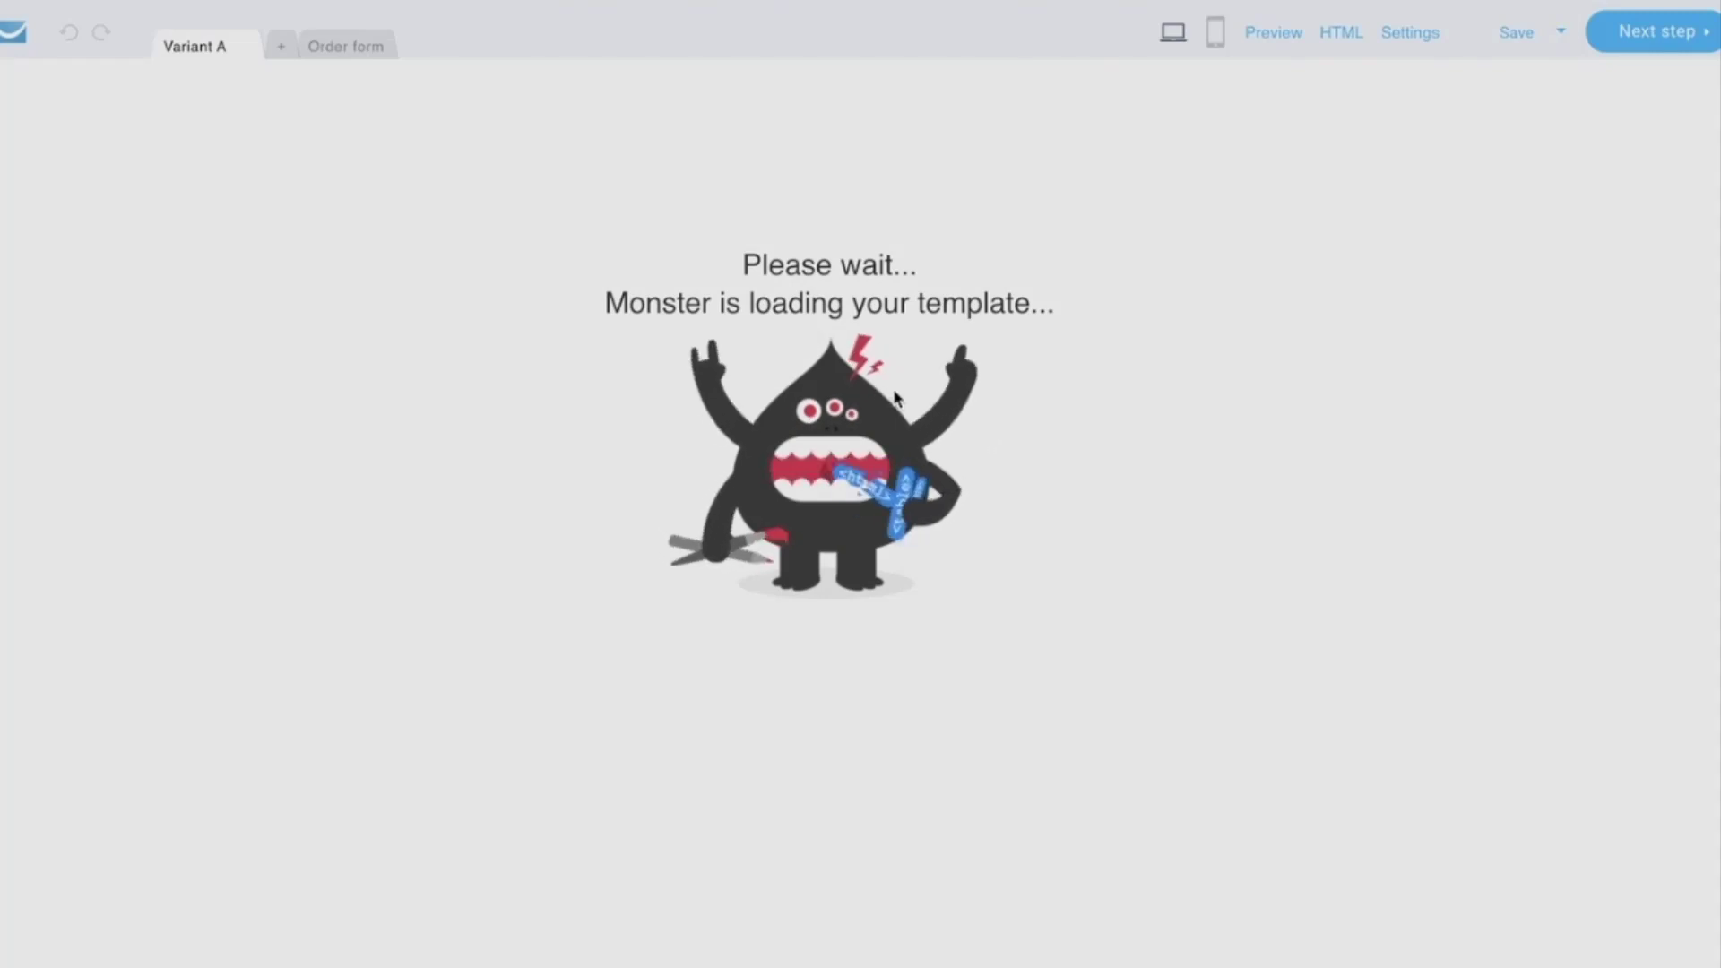
- Examine the landing page template's sections, including testimonials, the product box, benefits, video and headline
{"action": "scroll", "coordinate": [911, 423], "scroll_direction": "down", "scroll_amount": 15}
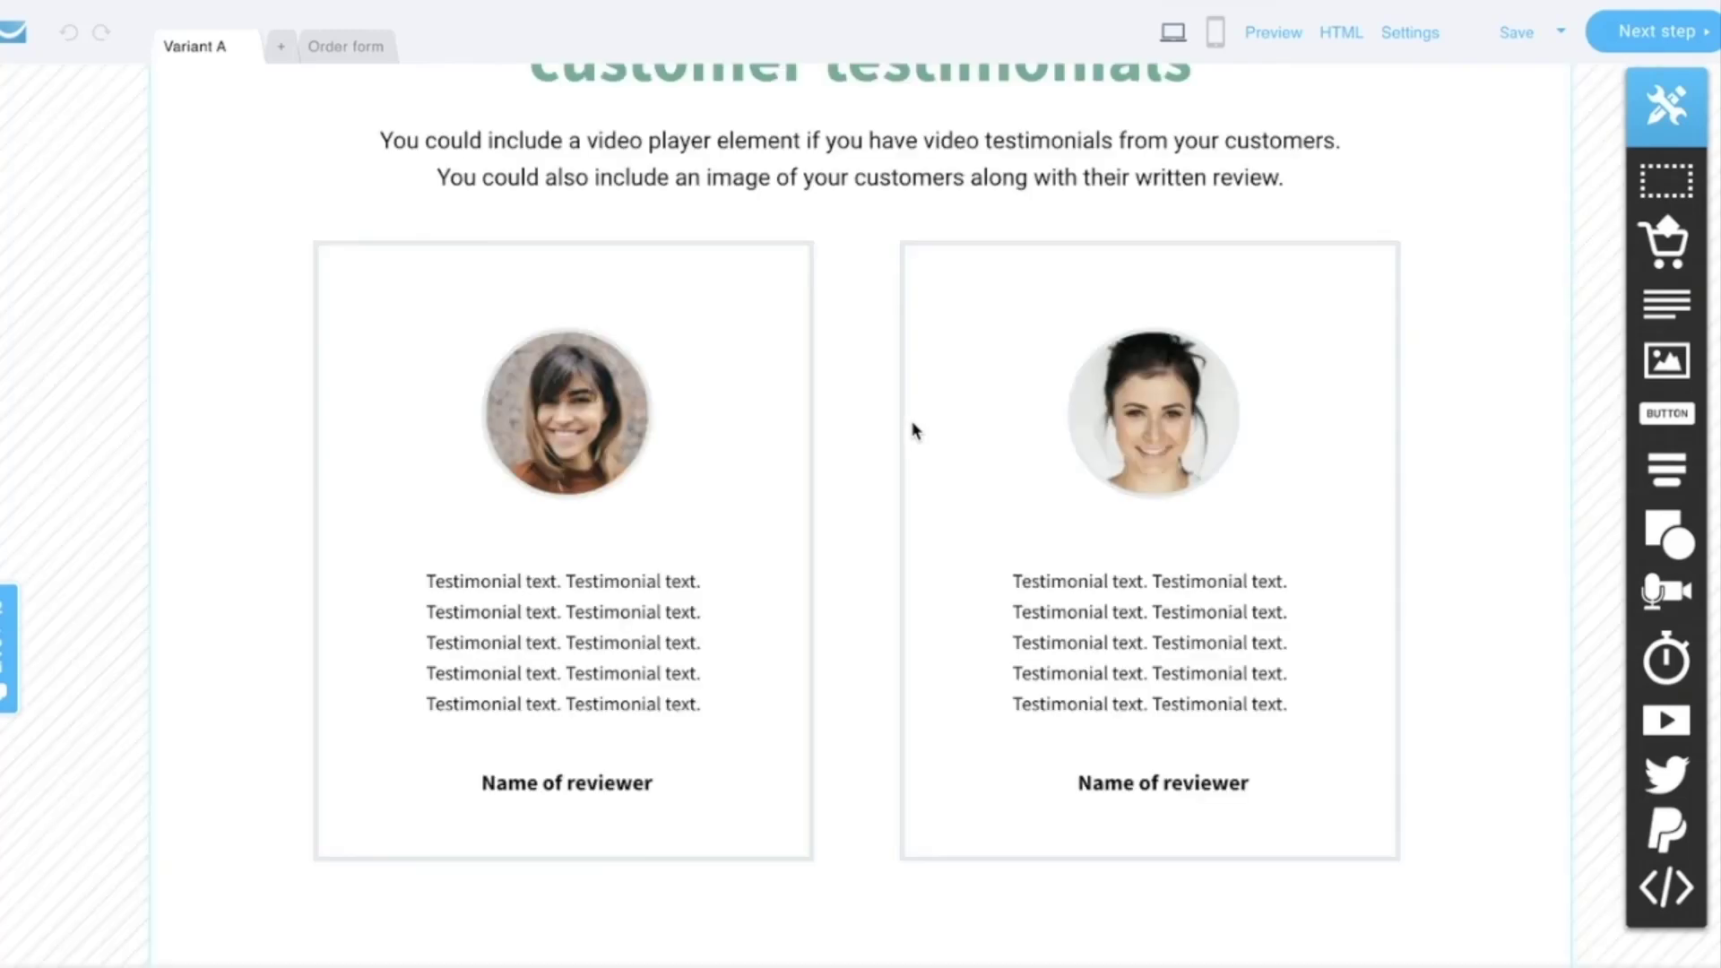
{"action": "scroll", "coordinate": [916, 430], "scroll_direction": "down", "scroll_amount": 8}
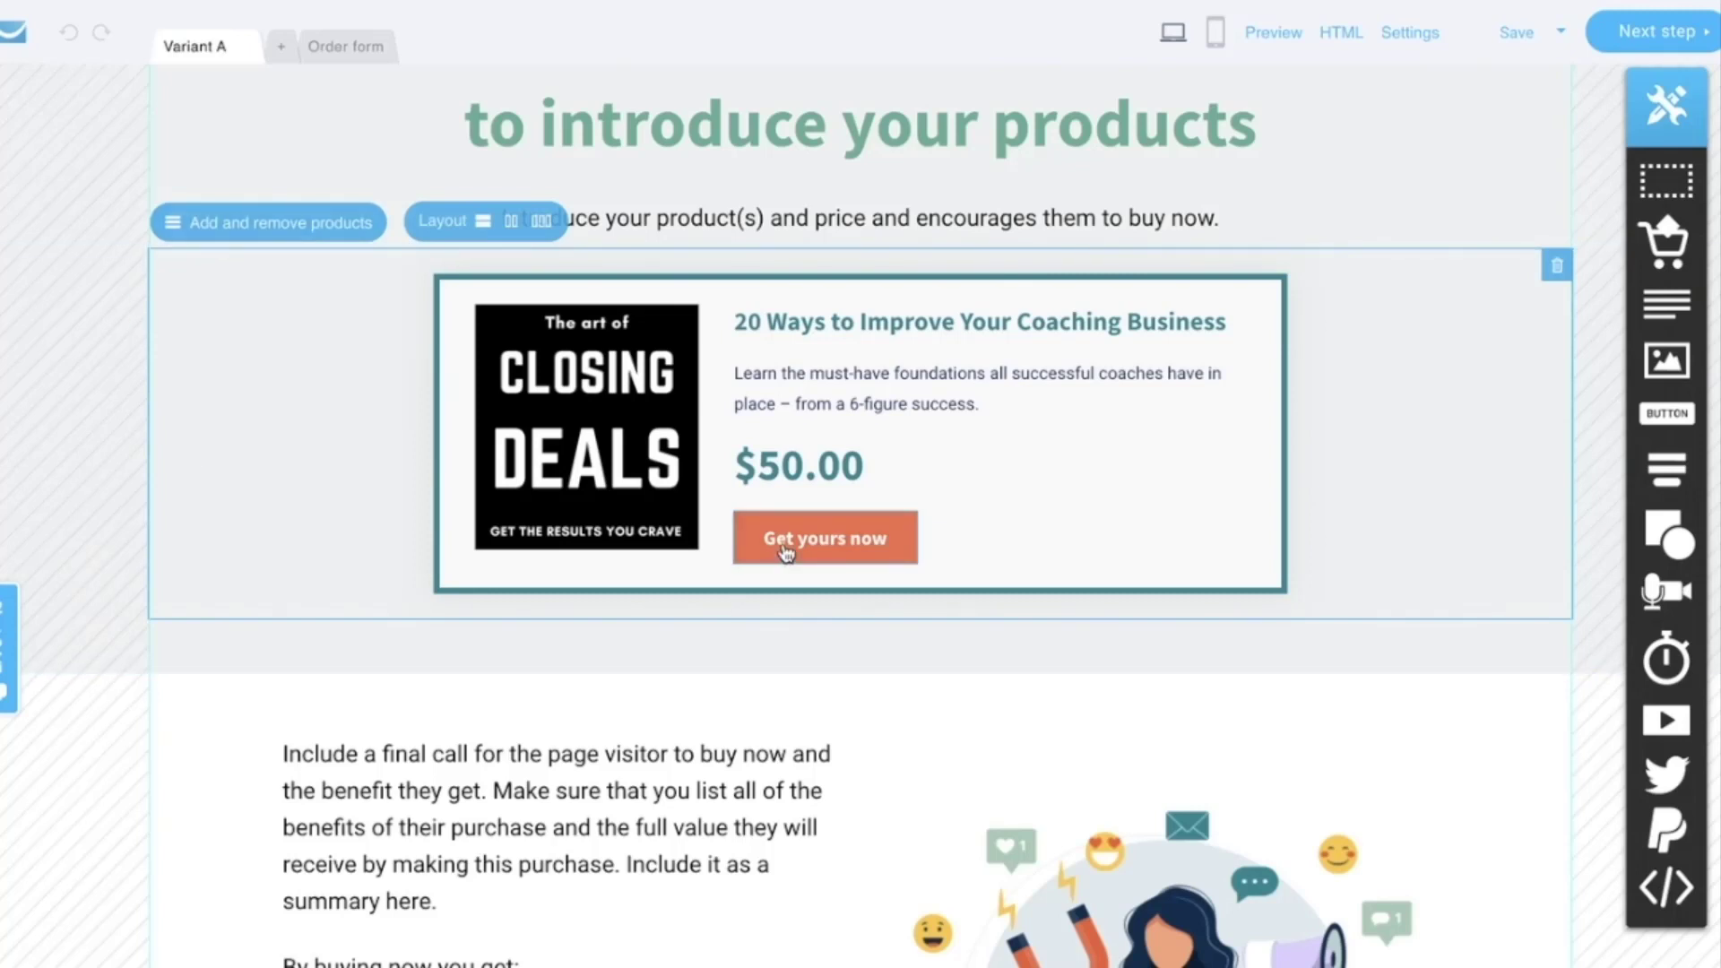
{"action": "scroll", "coordinate": [786, 553], "scroll_direction": "up", "scroll_amount": 3}
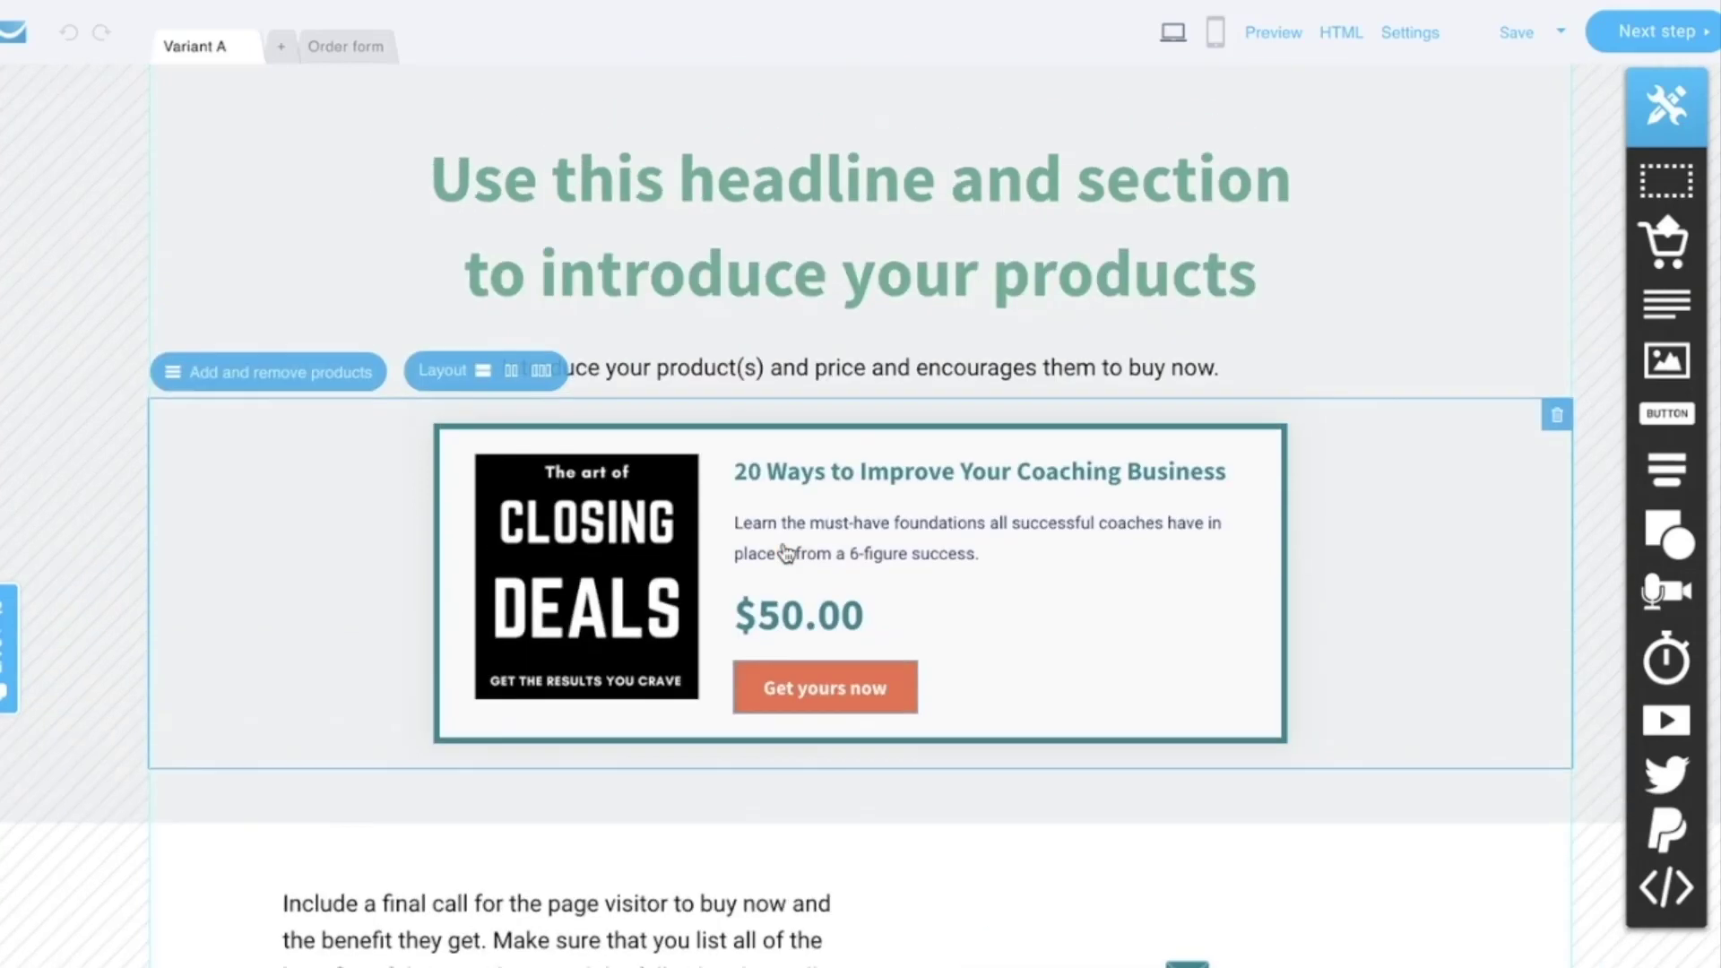
{"action": "scroll", "coordinate": [769, 254], "scroll_direction": "up", "scroll_amount": 6}
{"action": "scroll", "coordinate": [696, 291], "scroll_direction": "up", "scroll_amount": 10}
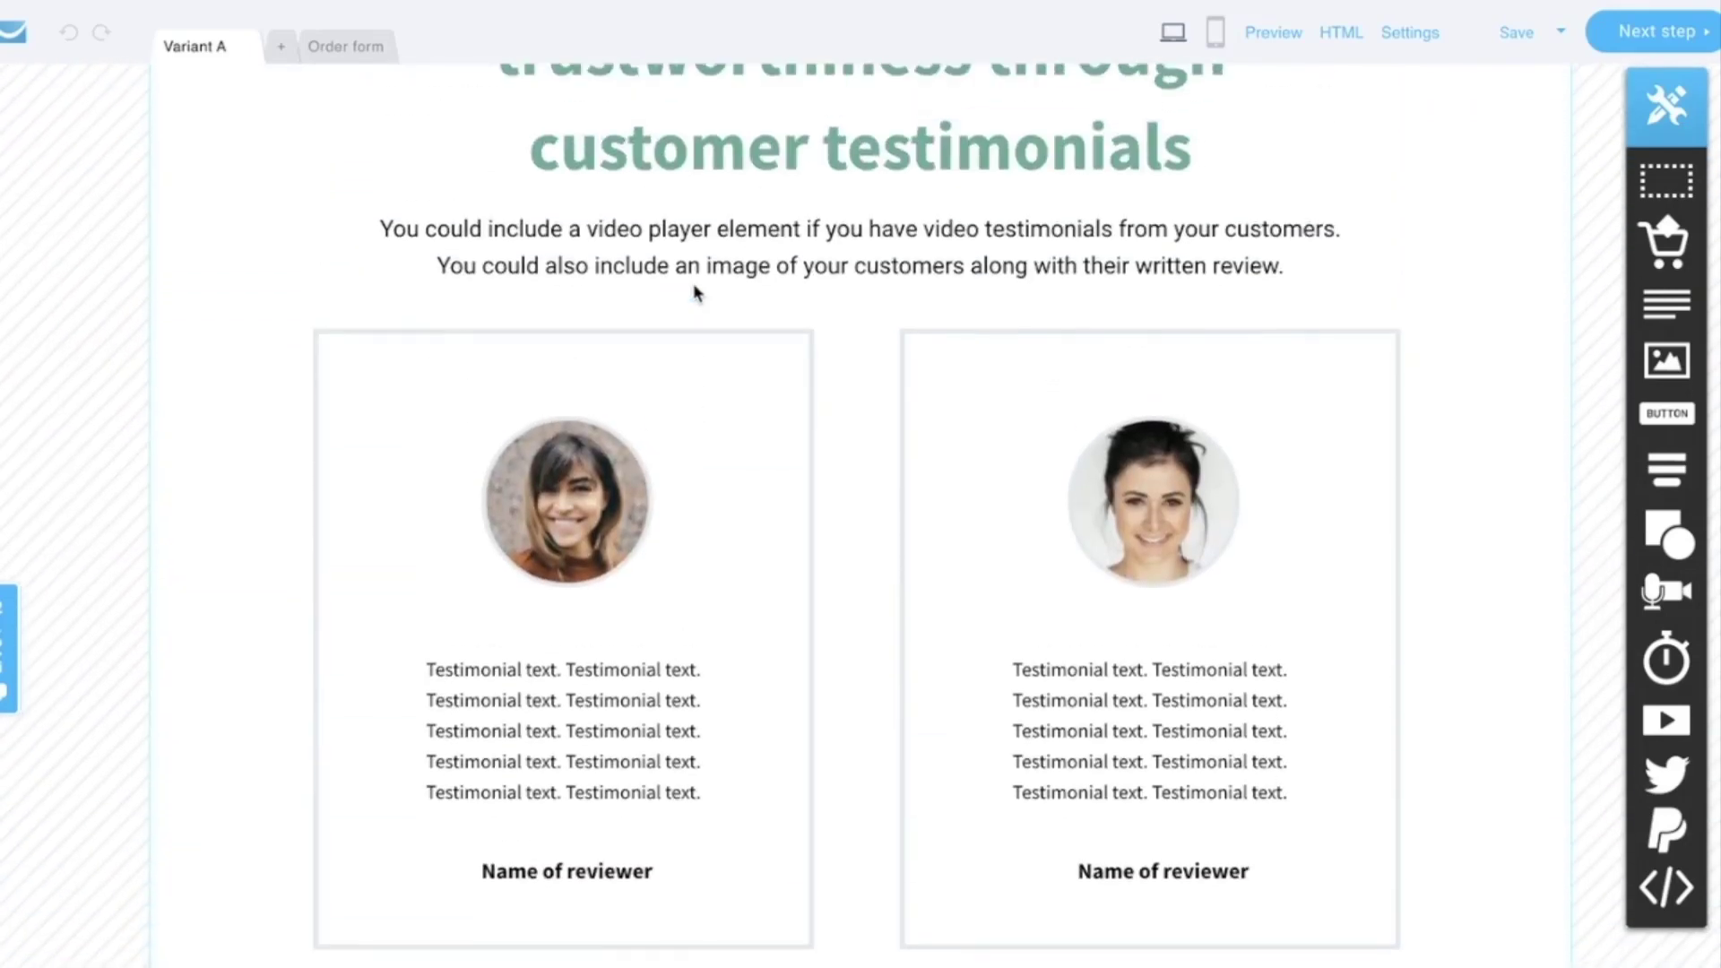
{"action": "scroll", "coordinate": [696, 310], "scroll_direction": "up", "scroll_amount": 10}
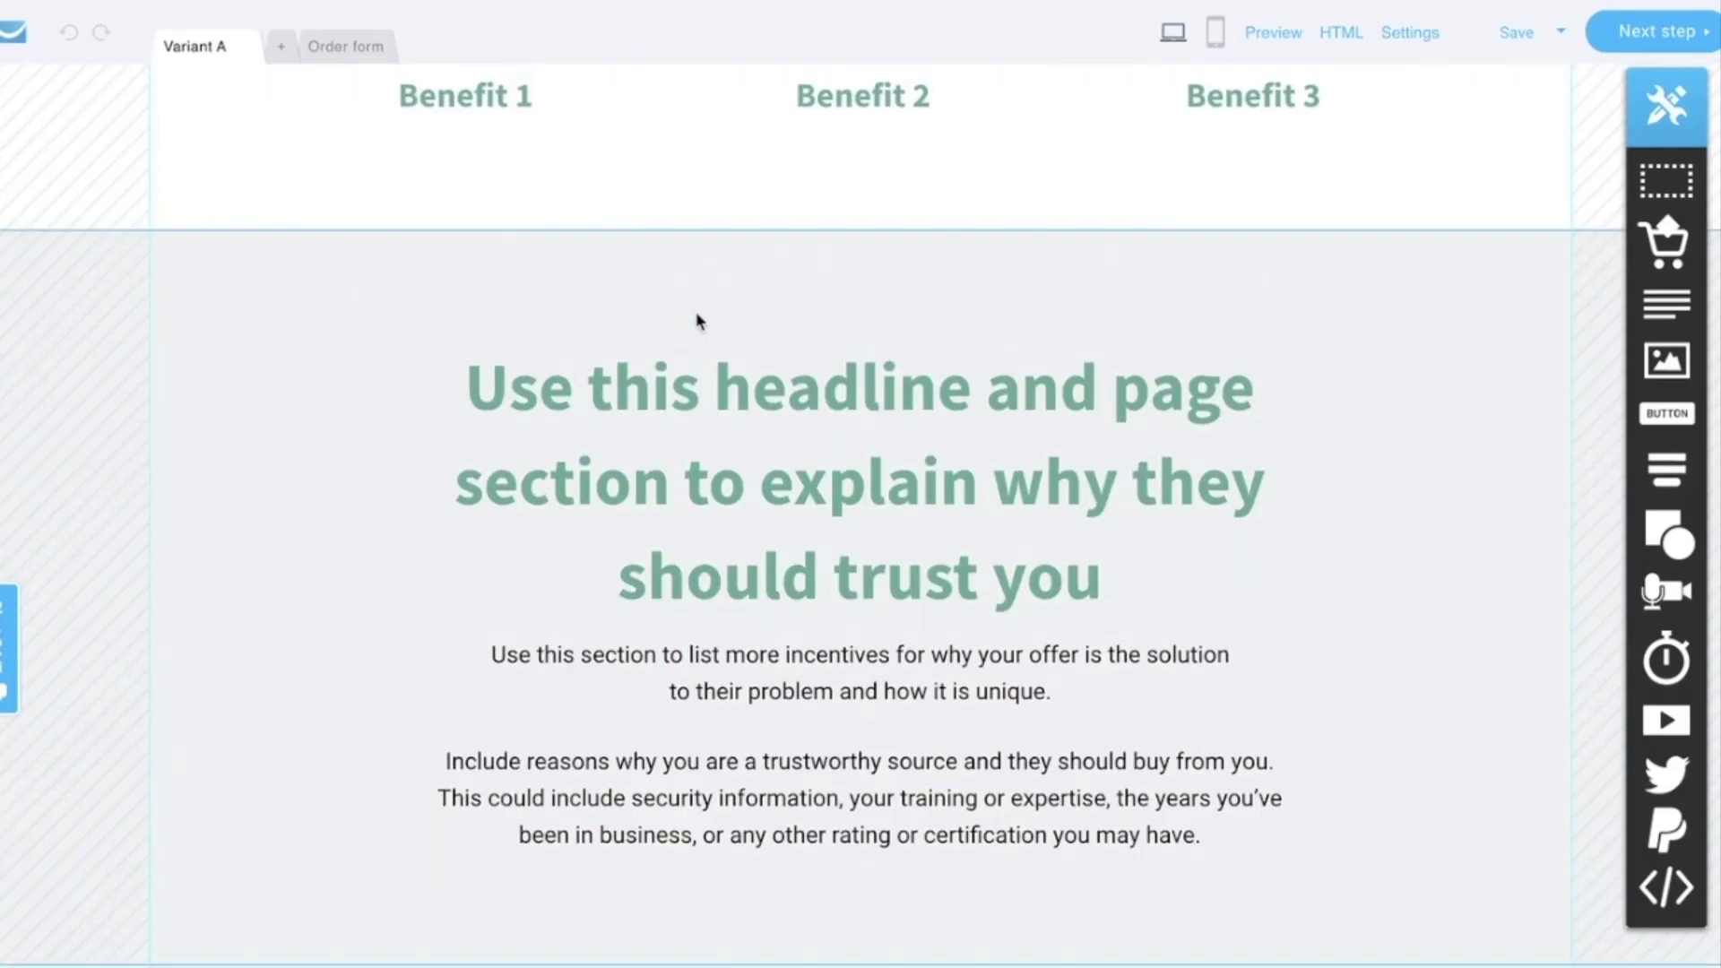
{"action": "scroll", "coordinate": [695, 313], "scroll_direction": "up", "scroll_amount": 10}
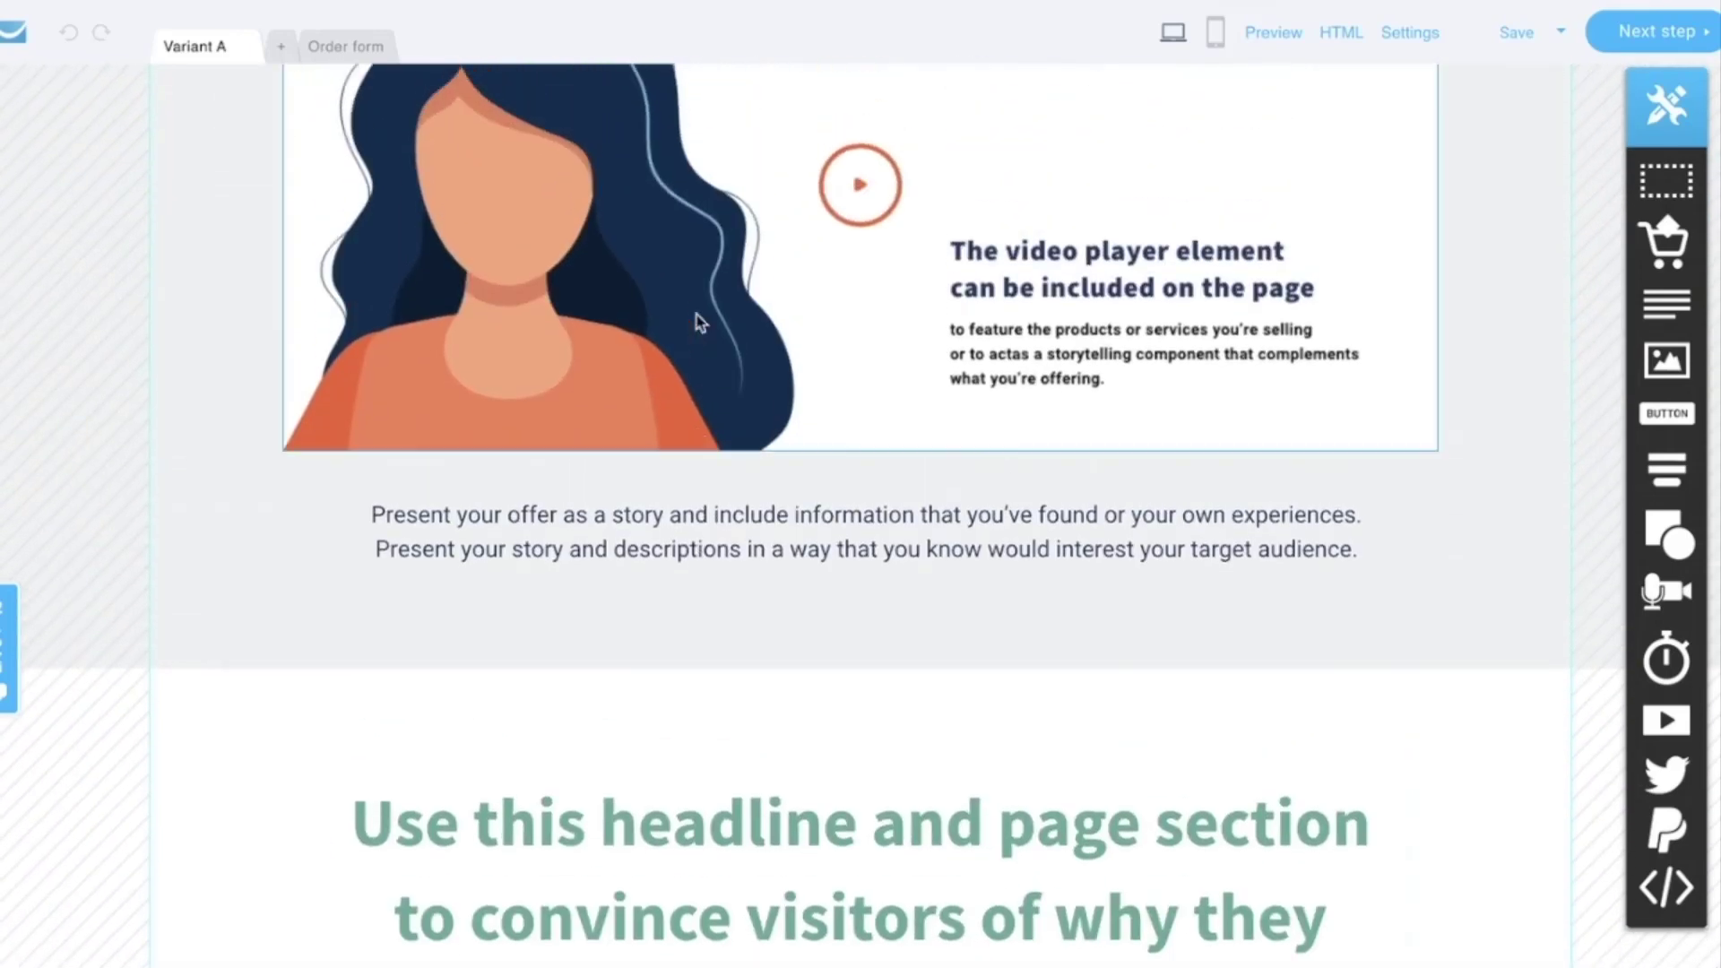
{"action": "scroll", "coordinate": [698, 323], "scroll_direction": "up", "scroll_amount": 3}
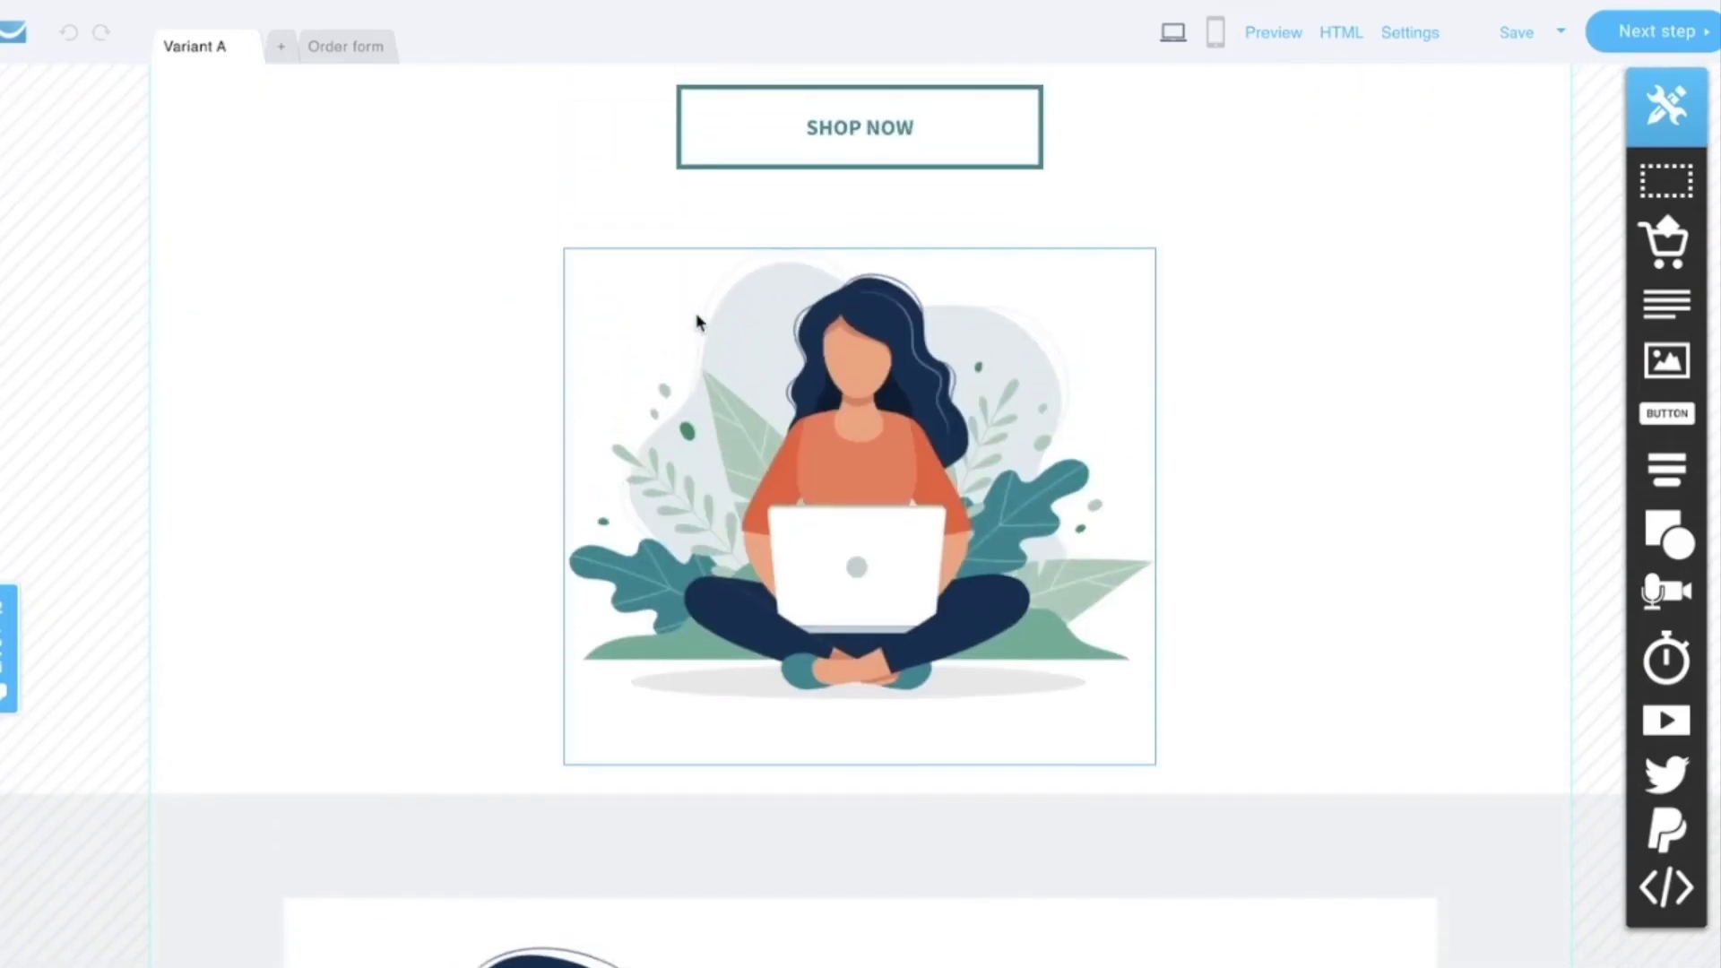
{"action": "scroll", "coordinate": [868, 358], "scroll_direction": "up", "scroll_amount": 5}
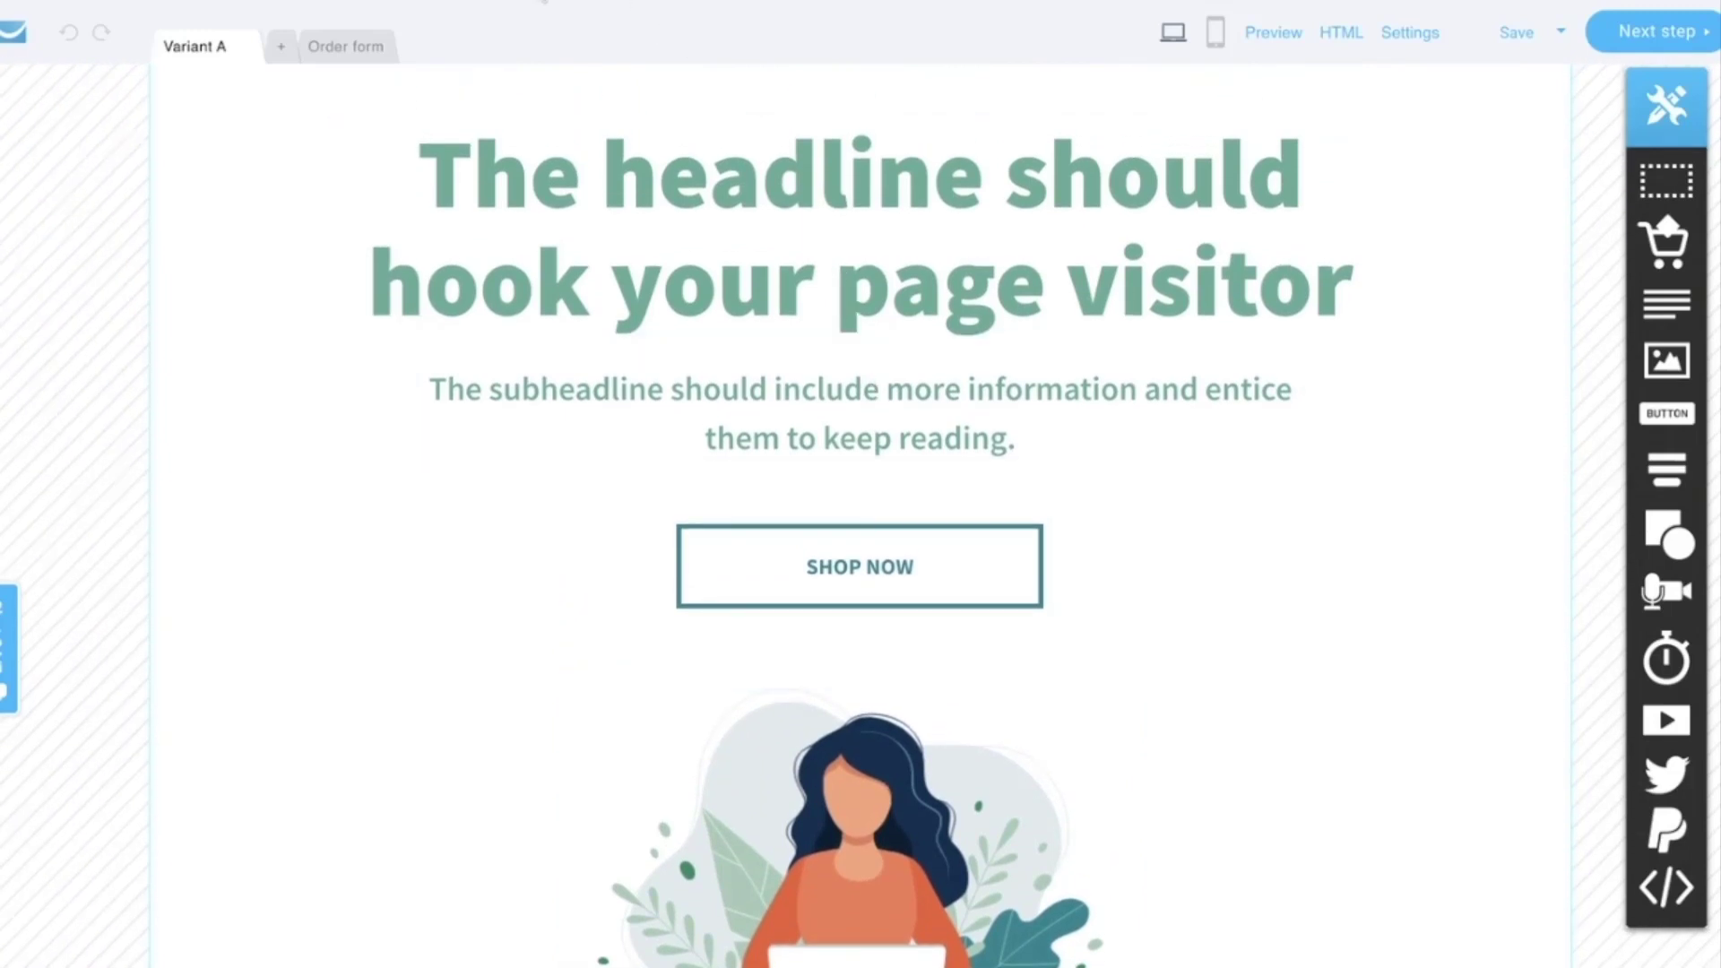
- Examine the order form page's contact, billing address, product and guarantee sections
{"action": "left_click", "coordinate": [363, 50]}
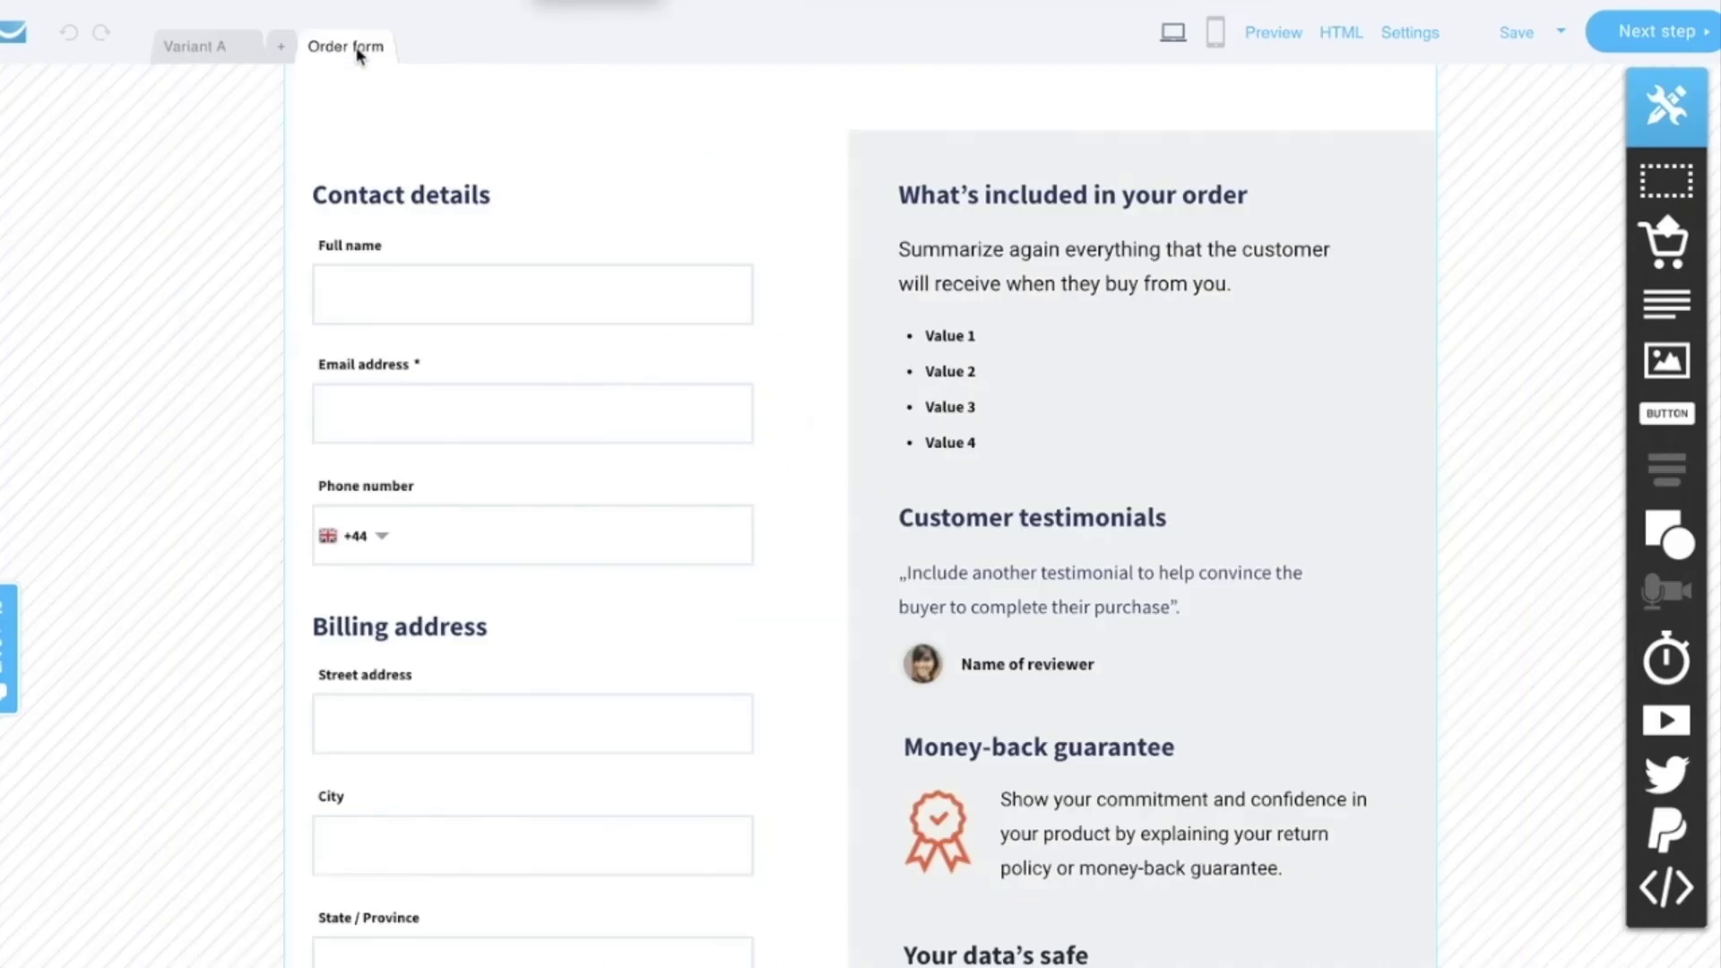
{"action": "scroll", "coordinate": [776, 312], "scroll_direction": "down", "scroll_amount": 10}
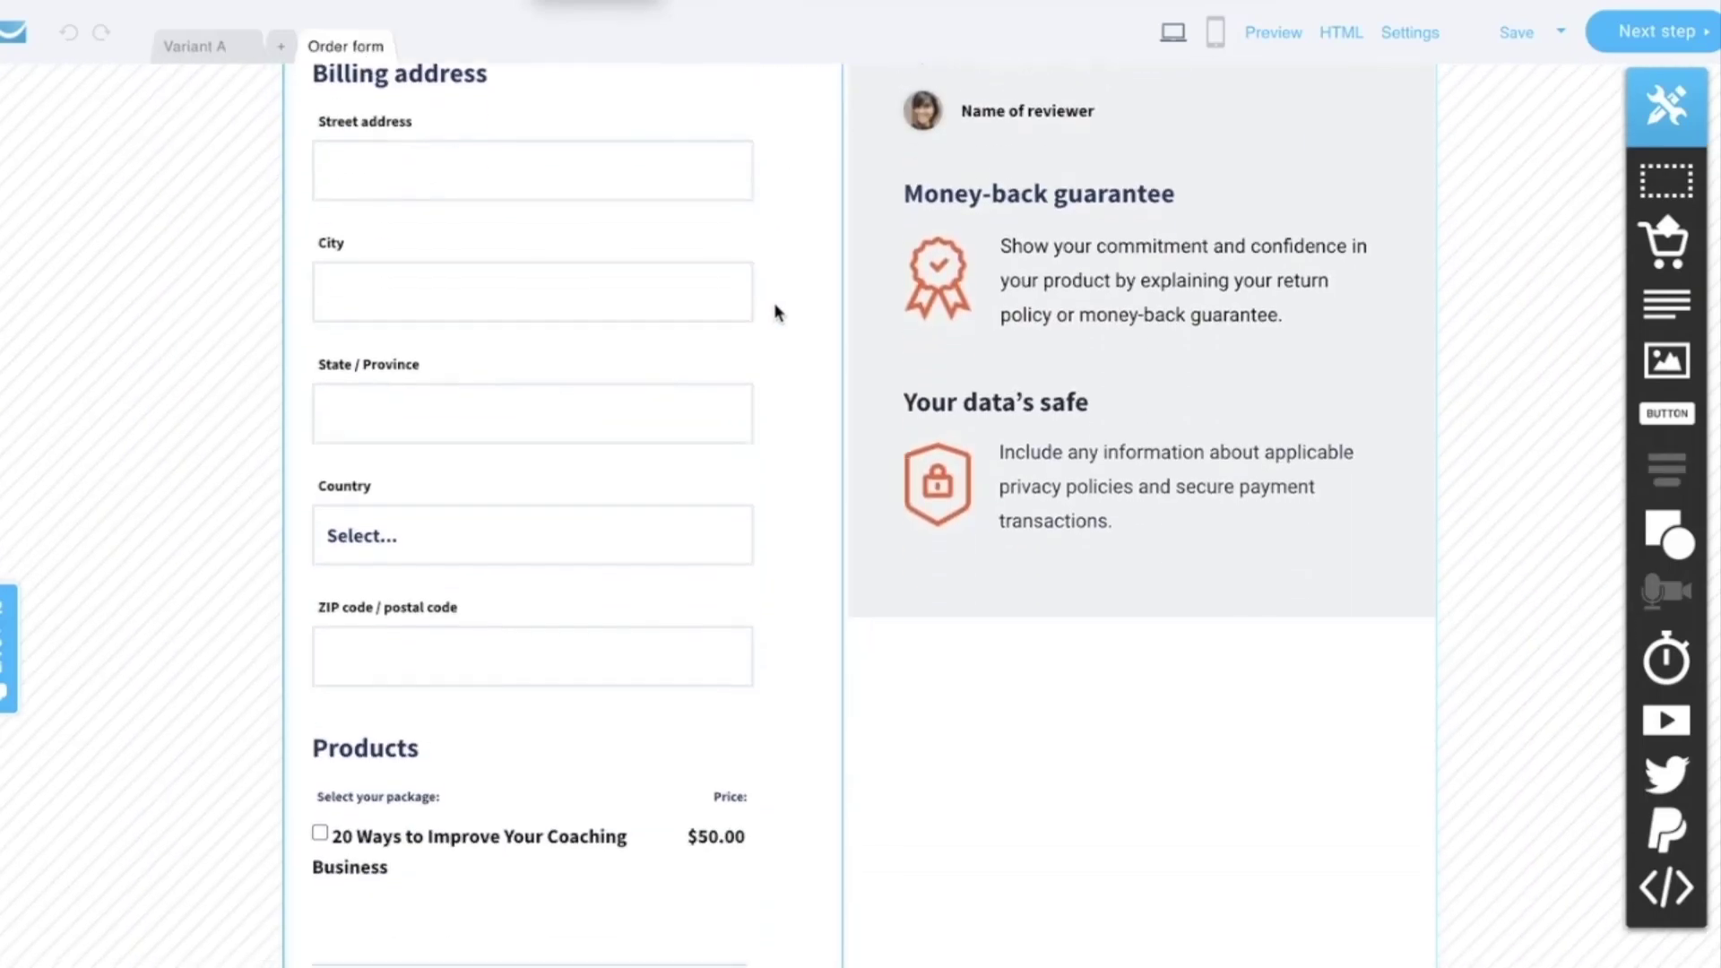
{"action": "scroll", "coordinate": [777, 313], "scroll_direction": "down", "scroll_amount": 1}
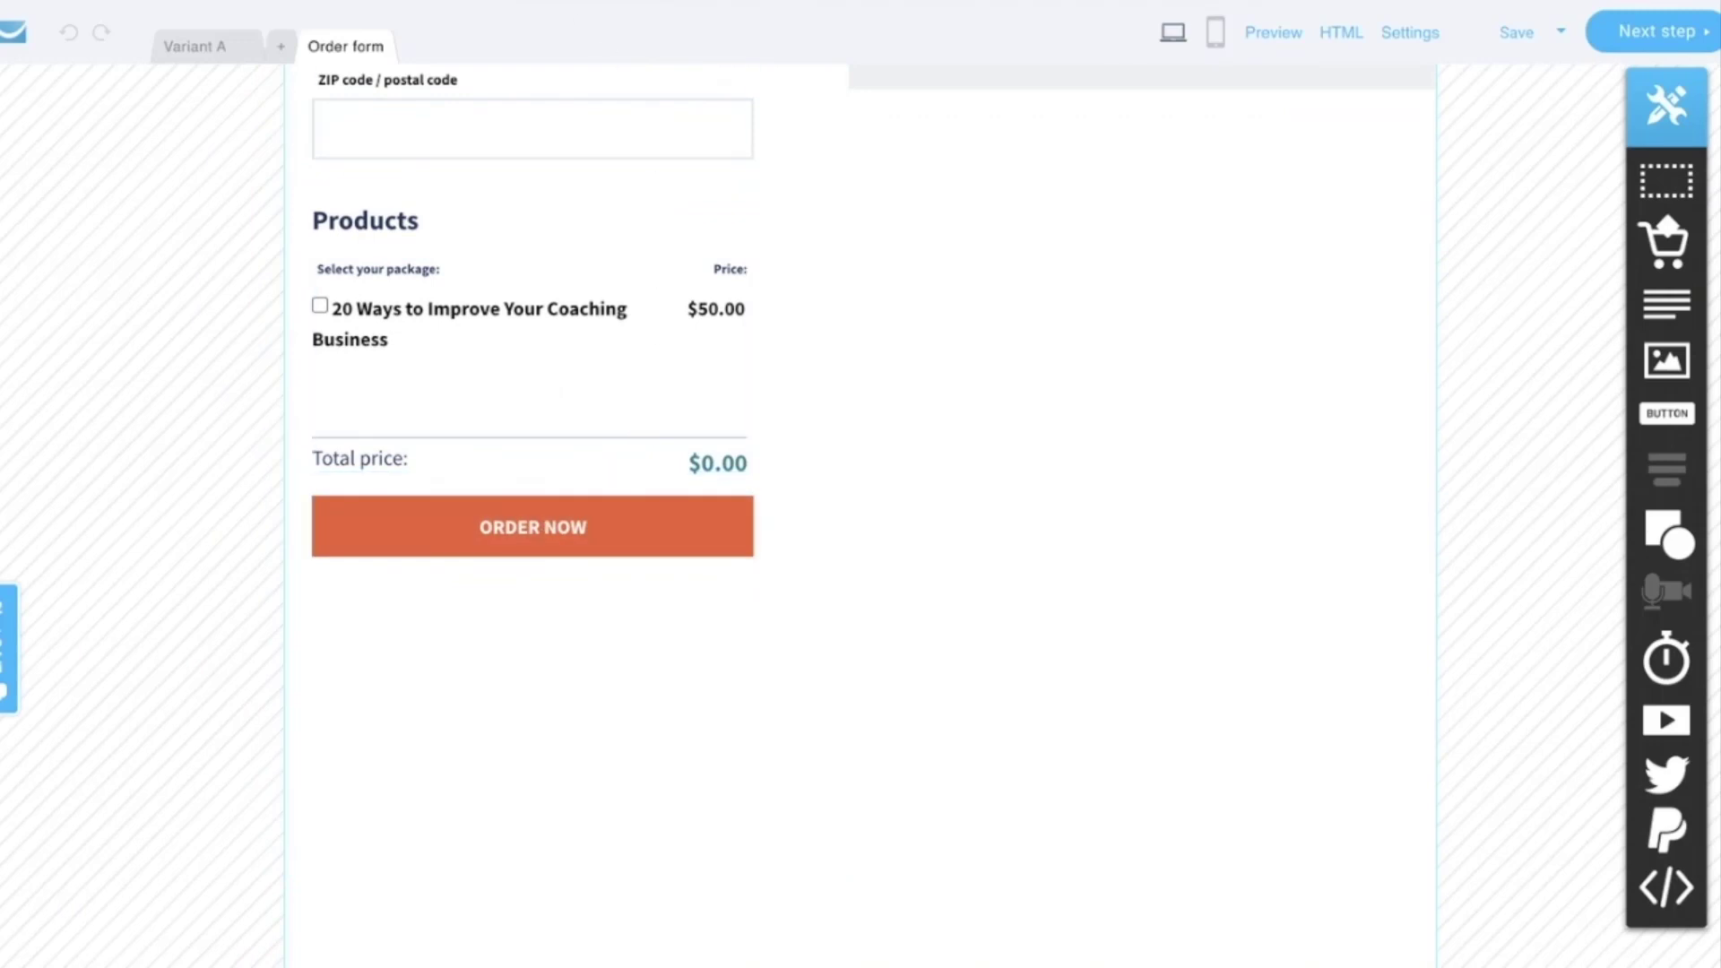
{"action": "scroll", "coordinate": [807, 198], "scroll_direction": "up", "scroll_amount": 10}
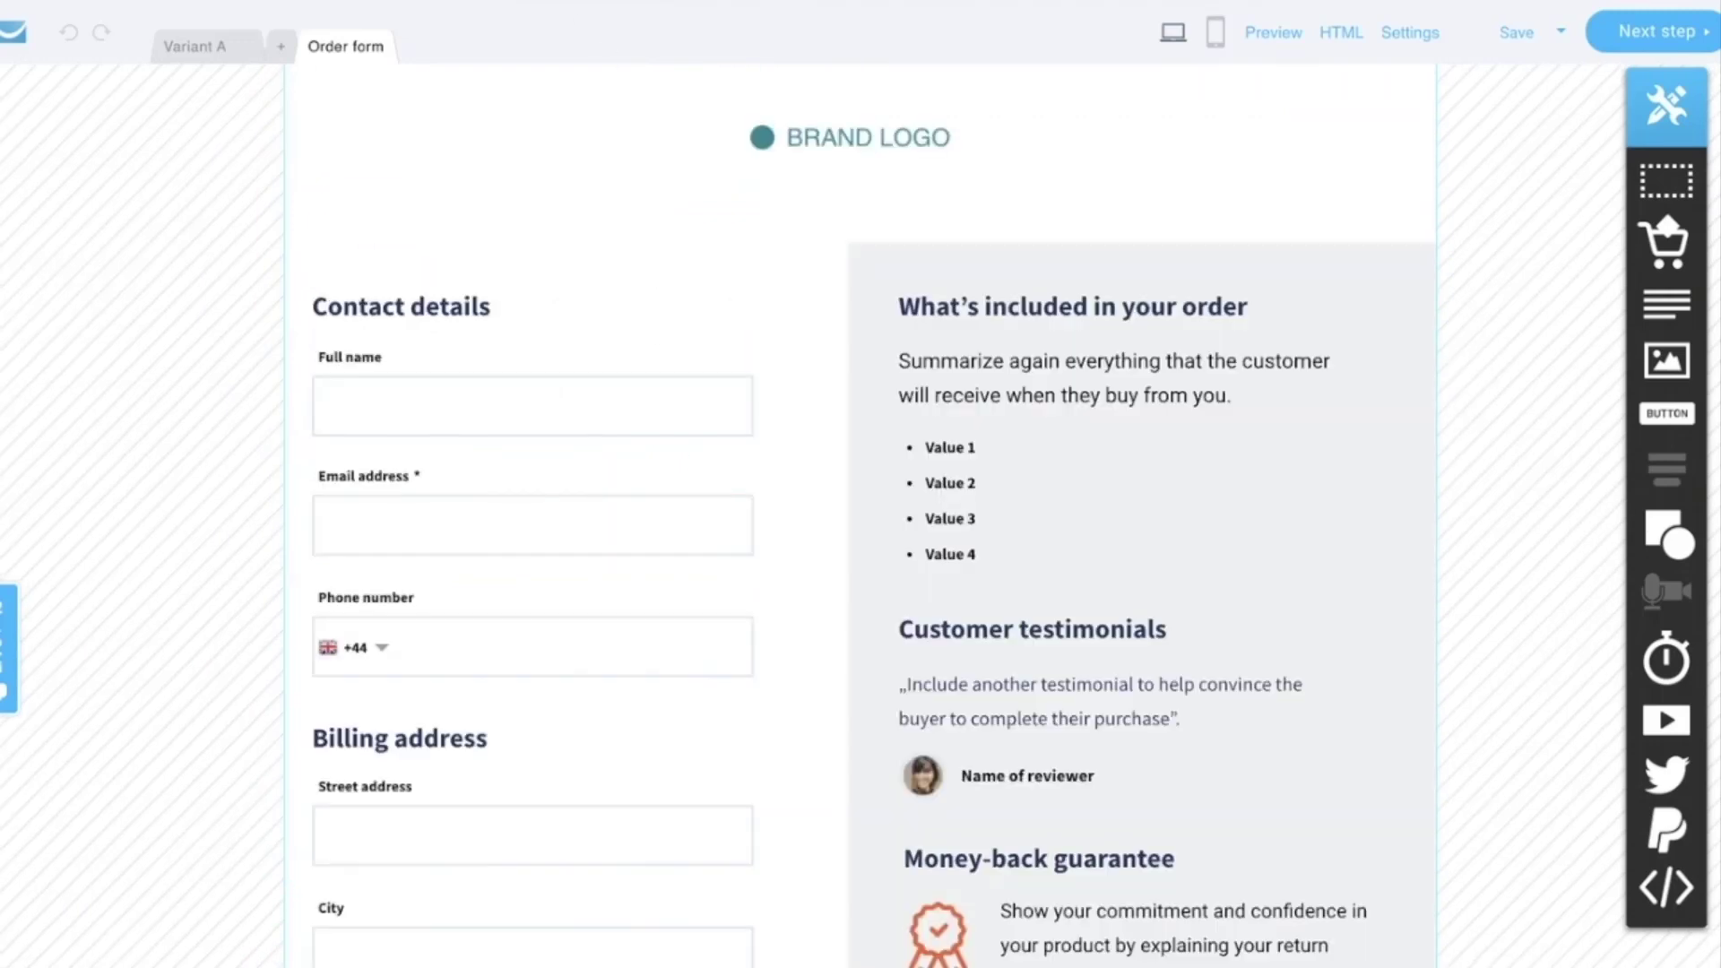
- Check the order form's mobile layout and return to the Variant A landing page
{"action": "left_click", "coordinate": [1215, 33]}
{"action": "left_click", "coordinate": [878, 603]}
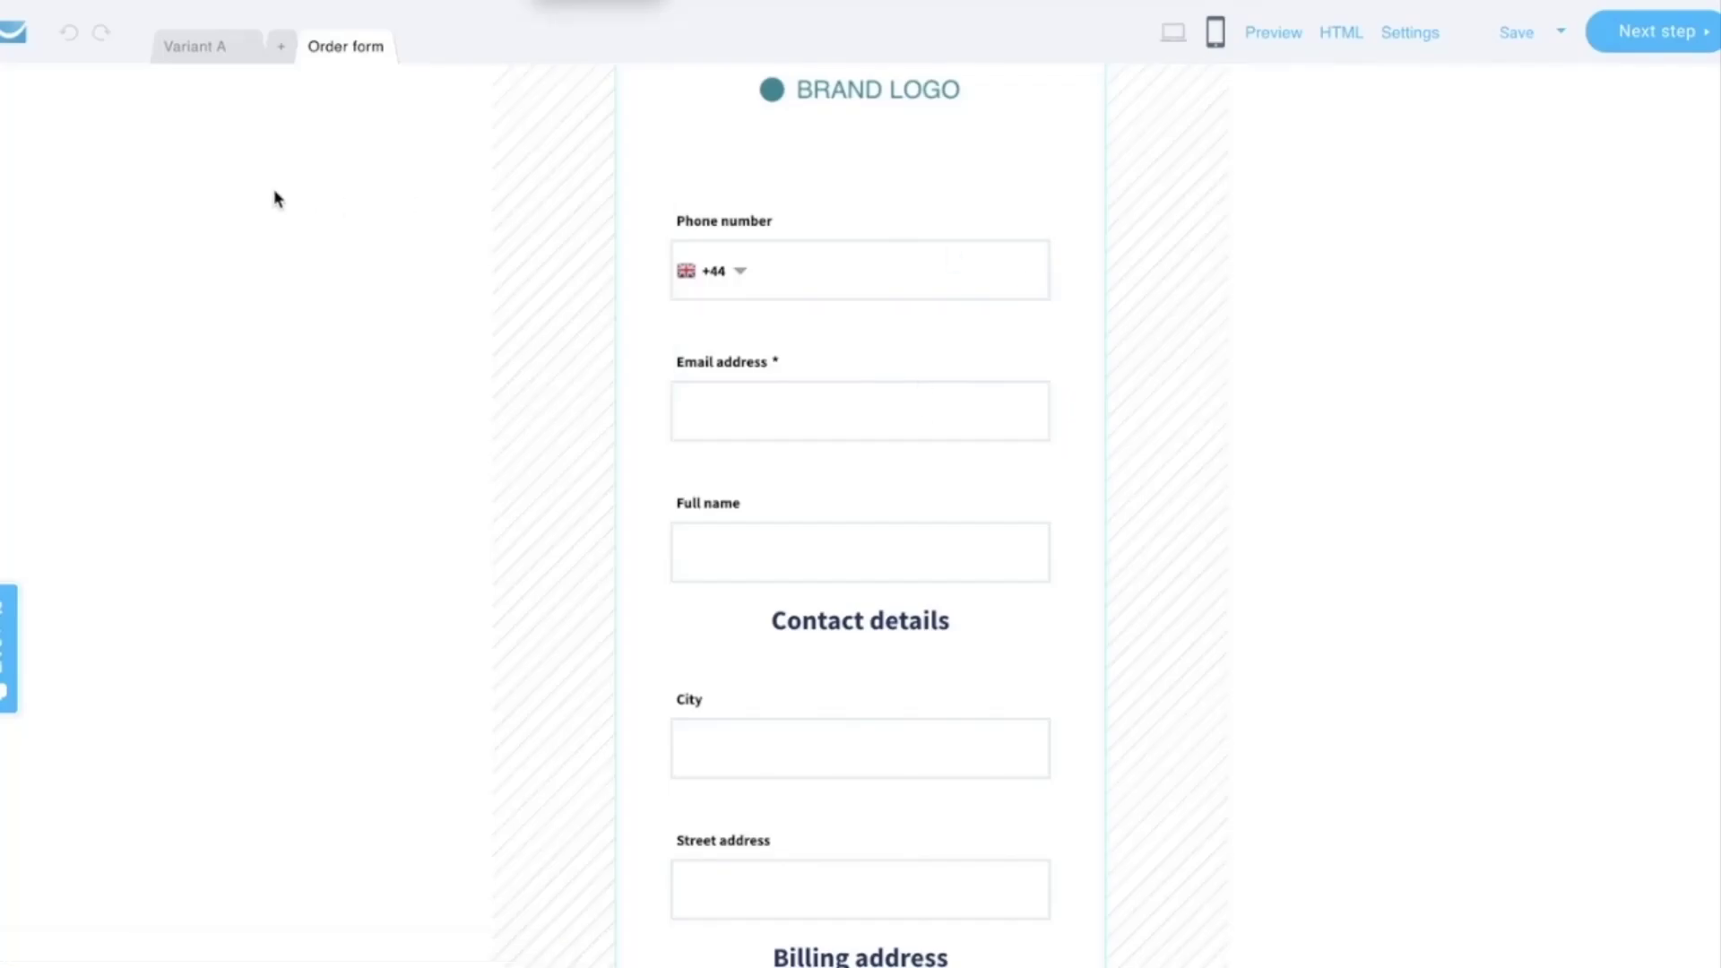
{"action": "left_click", "coordinate": [187, 46]}
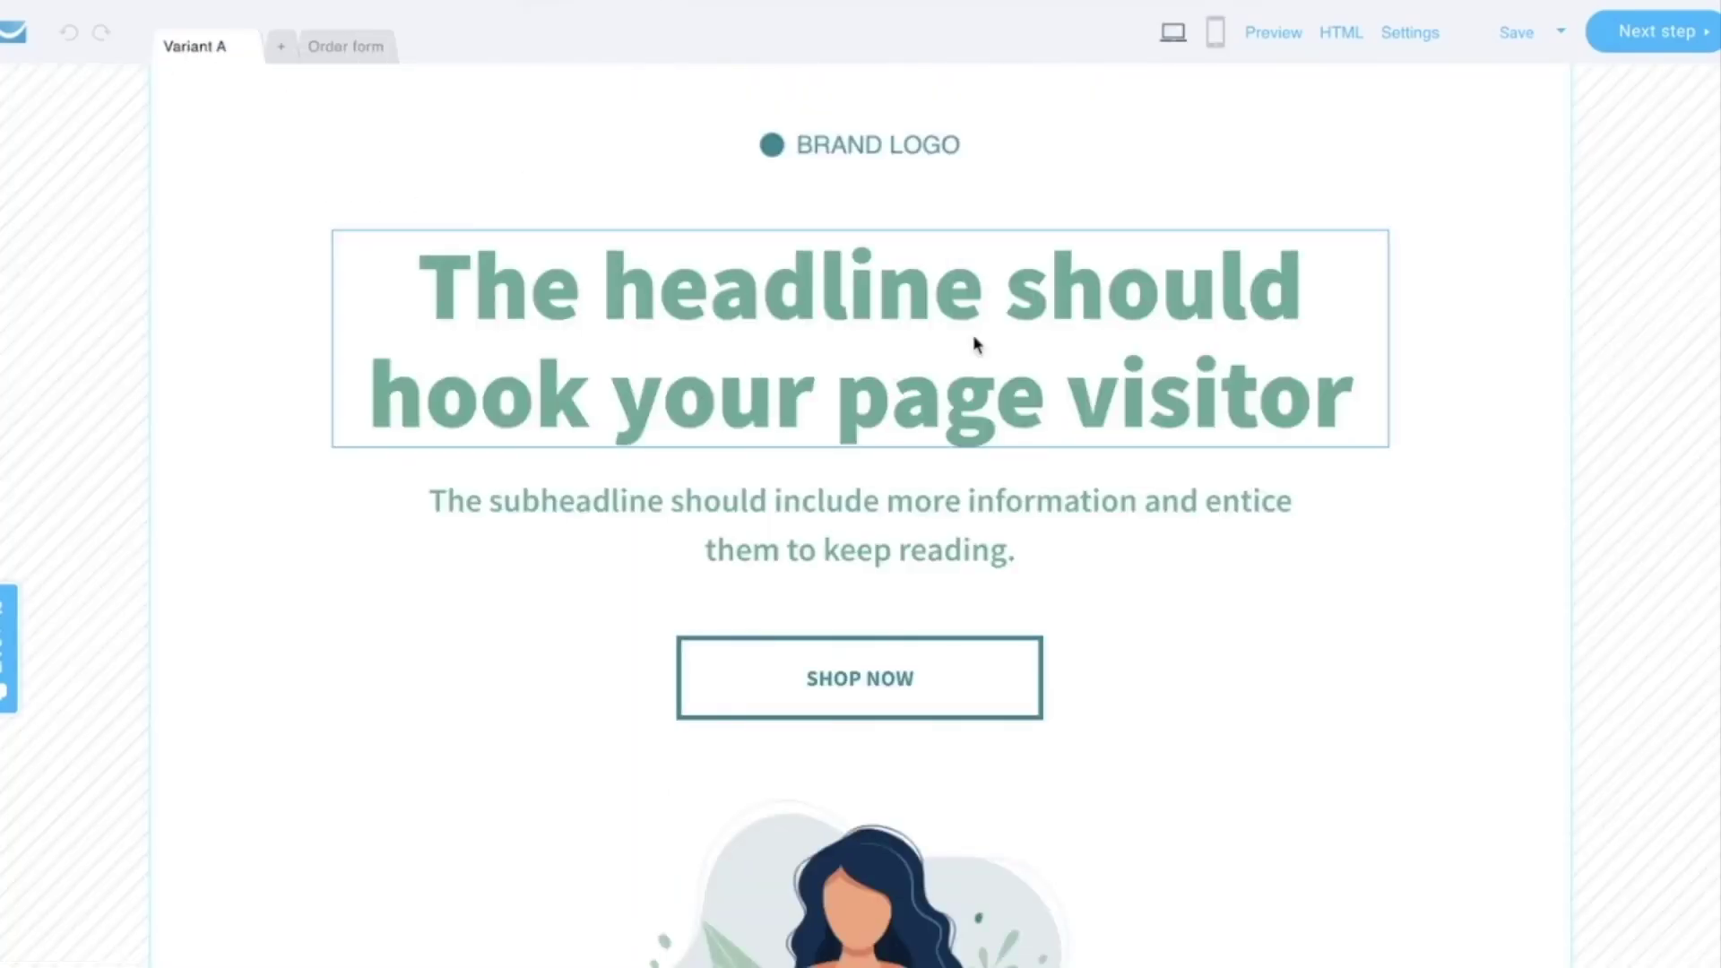
- Create the mobile version of the Variant A landing page and review its benefits, testimonials, product box and closing call sections
{"action": "left_click", "coordinate": [1221, 32]}
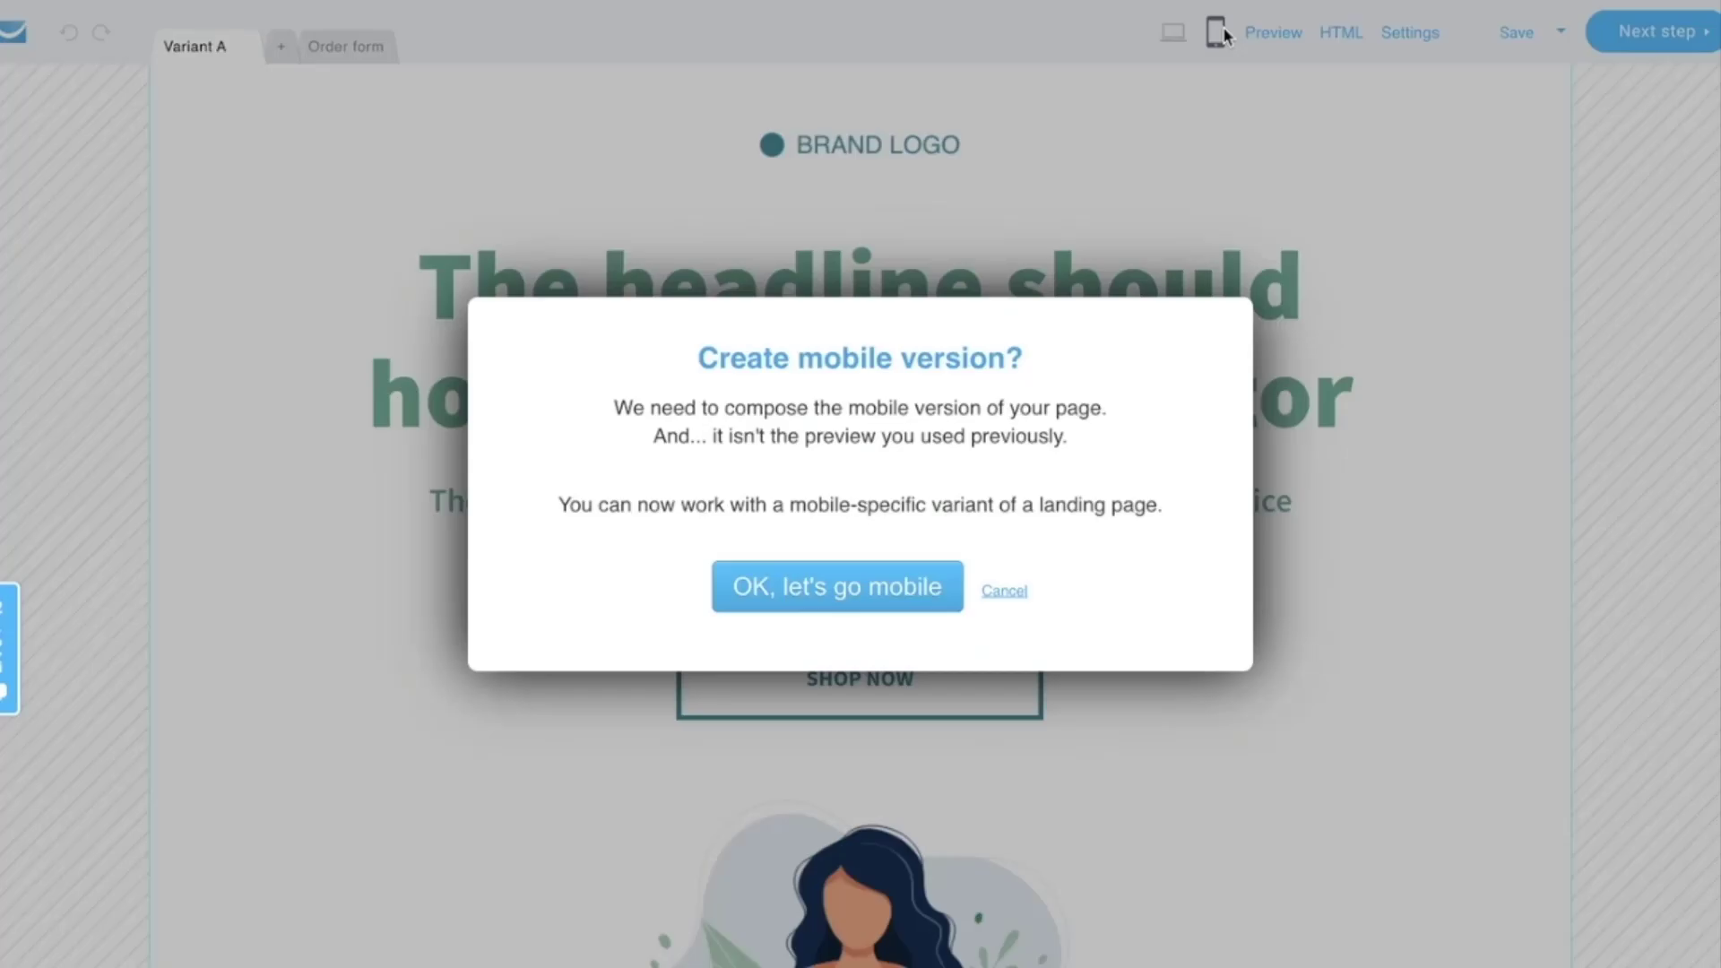
{"action": "left_click", "coordinate": [810, 602]}
{"action": "scroll", "coordinate": [980, 434], "scroll_direction": "down", "scroll_amount": 12}
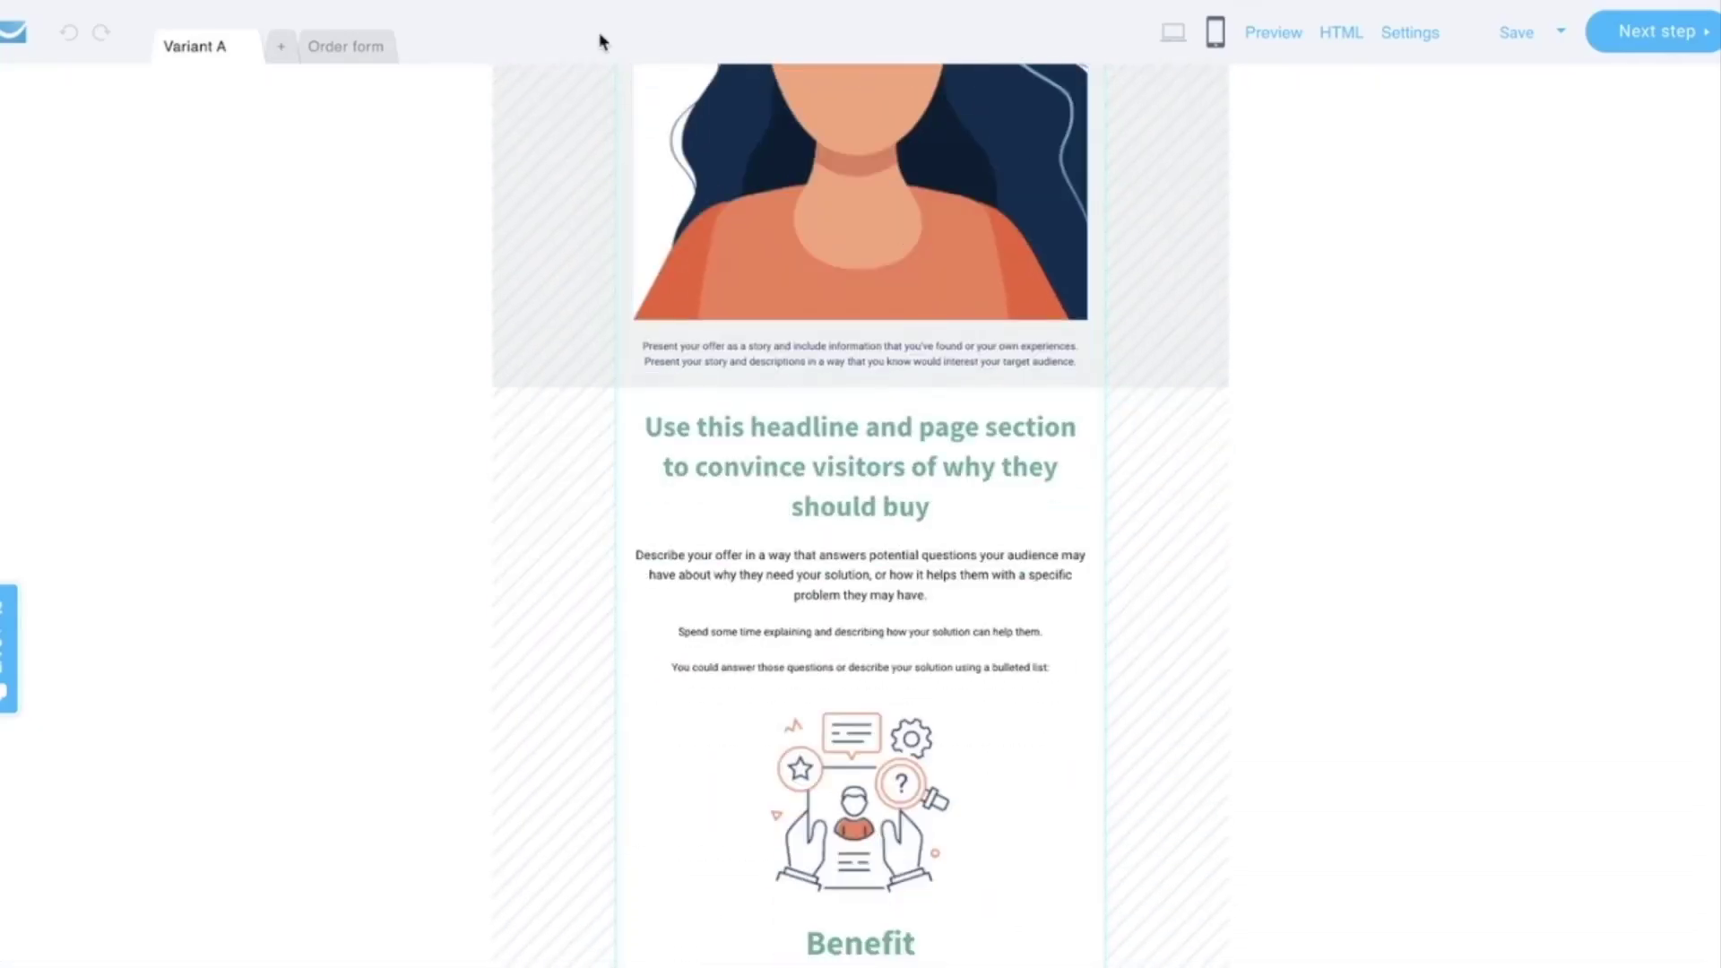
{"action": "scroll", "coordinate": [789, 391], "scroll_direction": "down", "scroll_amount": 15}
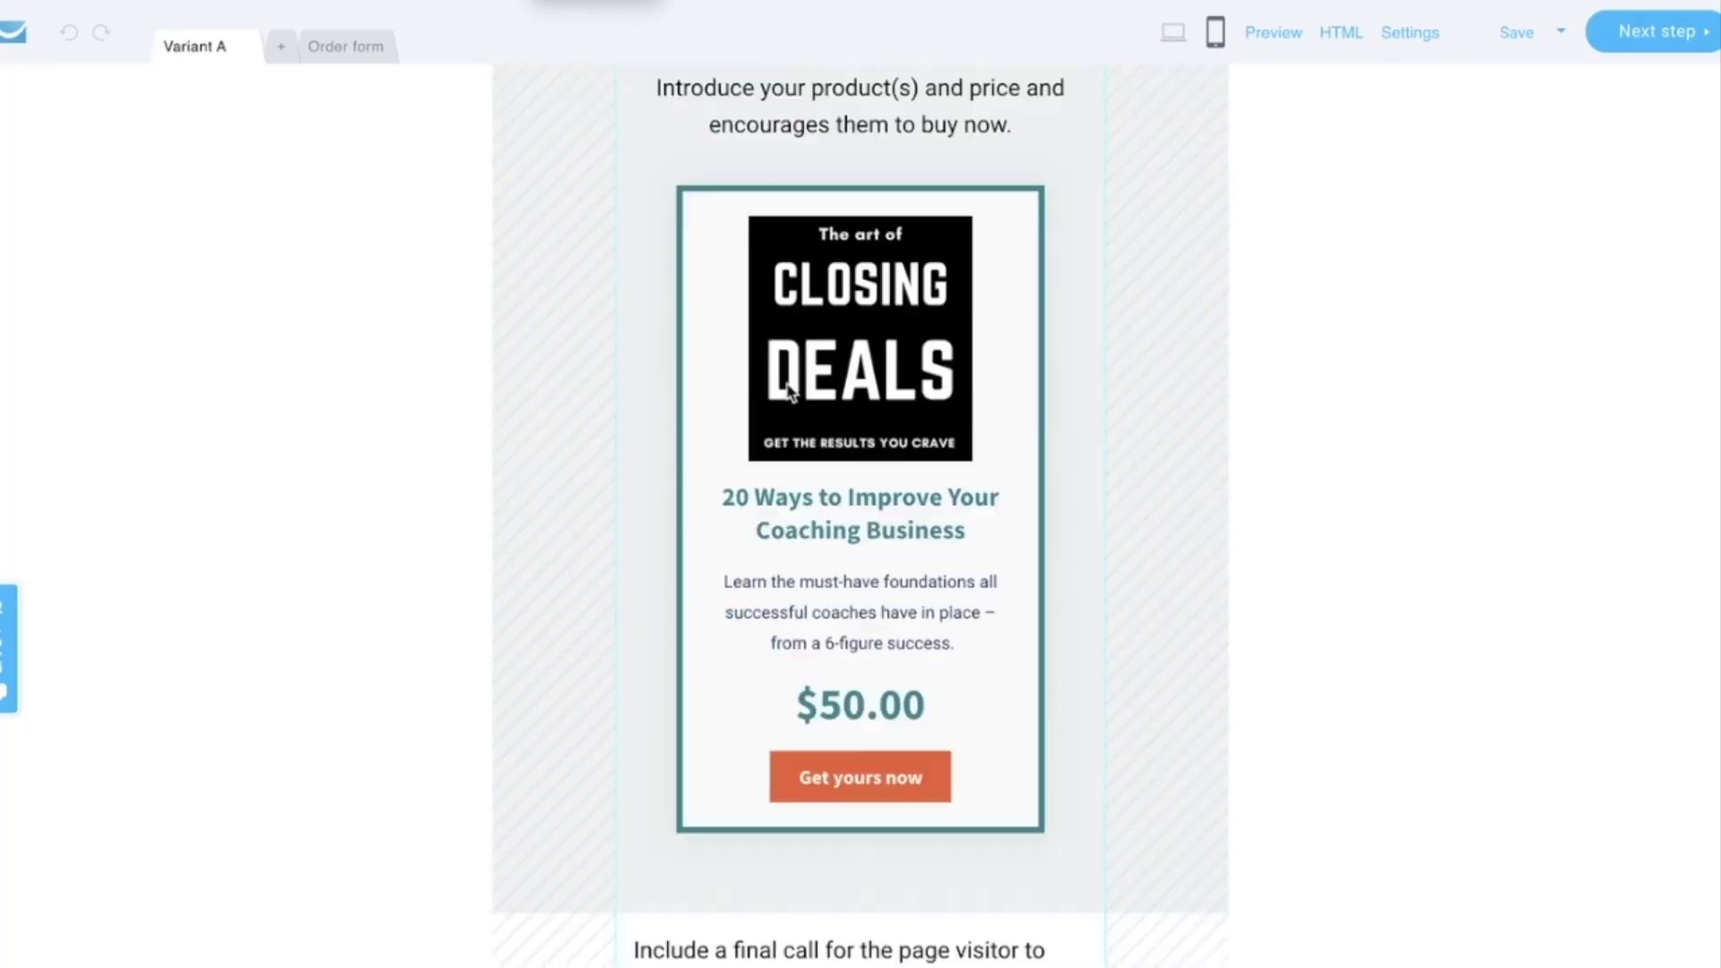
{"action": "scroll", "coordinate": [789, 391], "scroll_direction": "up", "scroll_amount": 3}
{"action": "scroll", "coordinate": [825, 382], "scroll_direction": "down", "scroll_amount": 4}
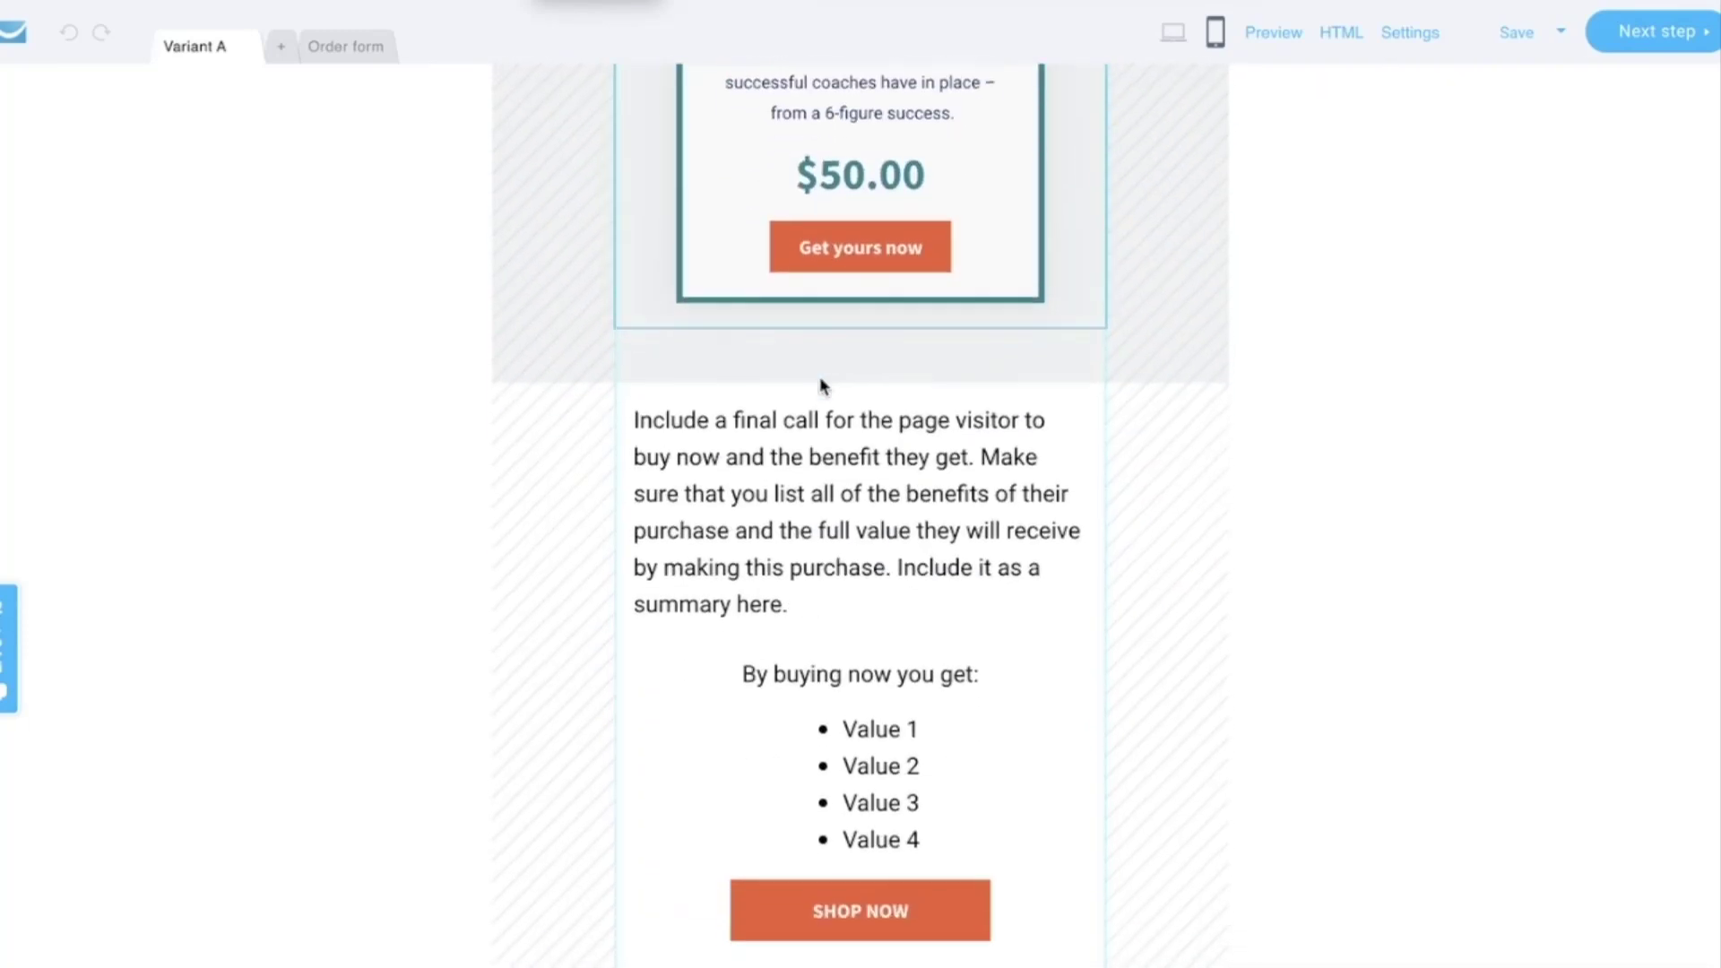
{"action": "scroll", "coordinate": [816, 395], "scroll_direction": "up", "scroll_amount": 8}
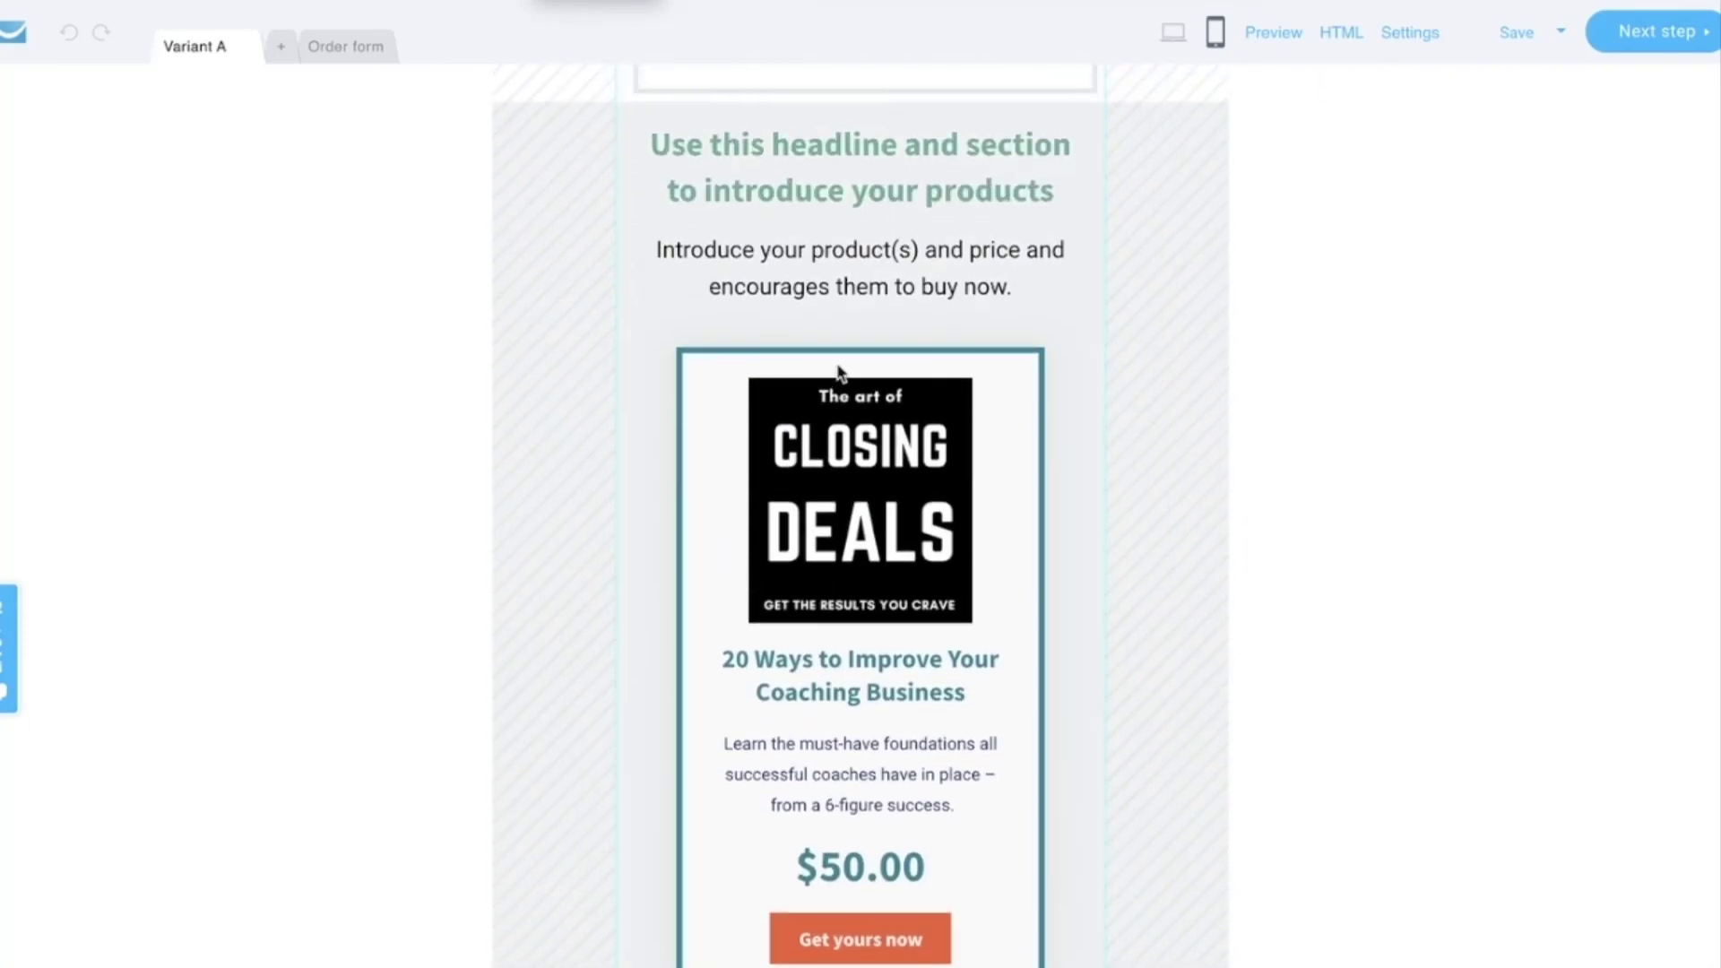
{"action": "scroll", "coordinate": [816, 341], "scroll_direction": "up", "scroll_amount": 15}
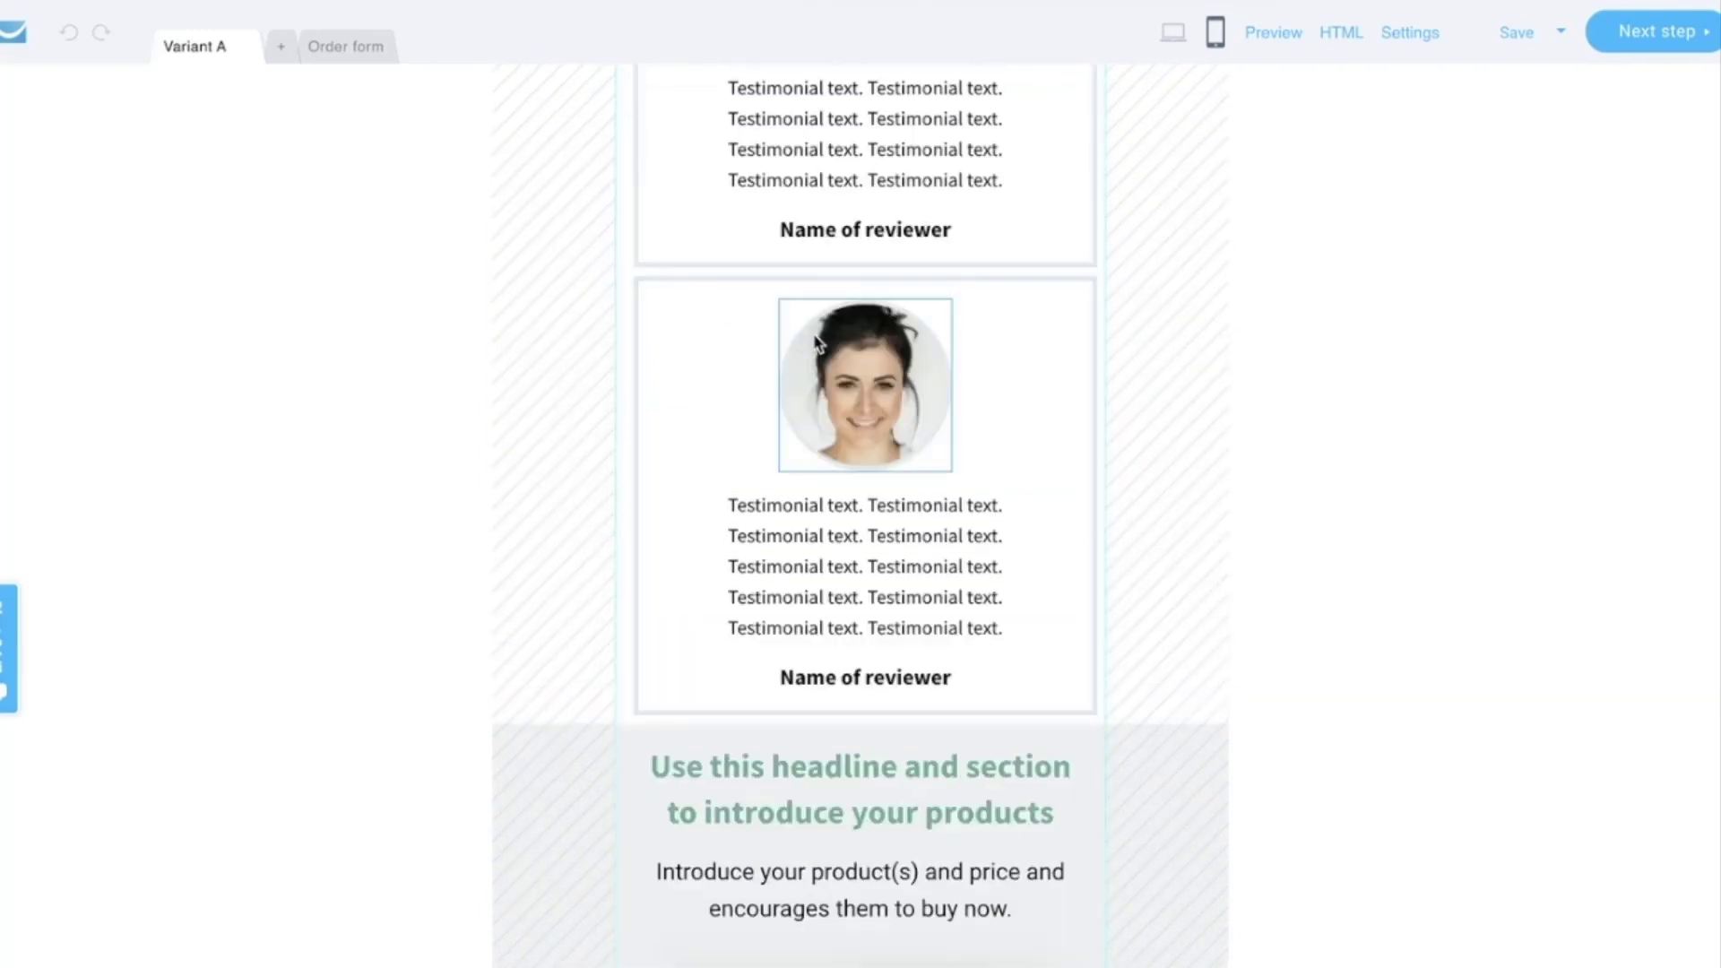
{"action": "scroll", "coordinate": [814, 339], "scroll_direction": "up", "scroll_amount": 7}
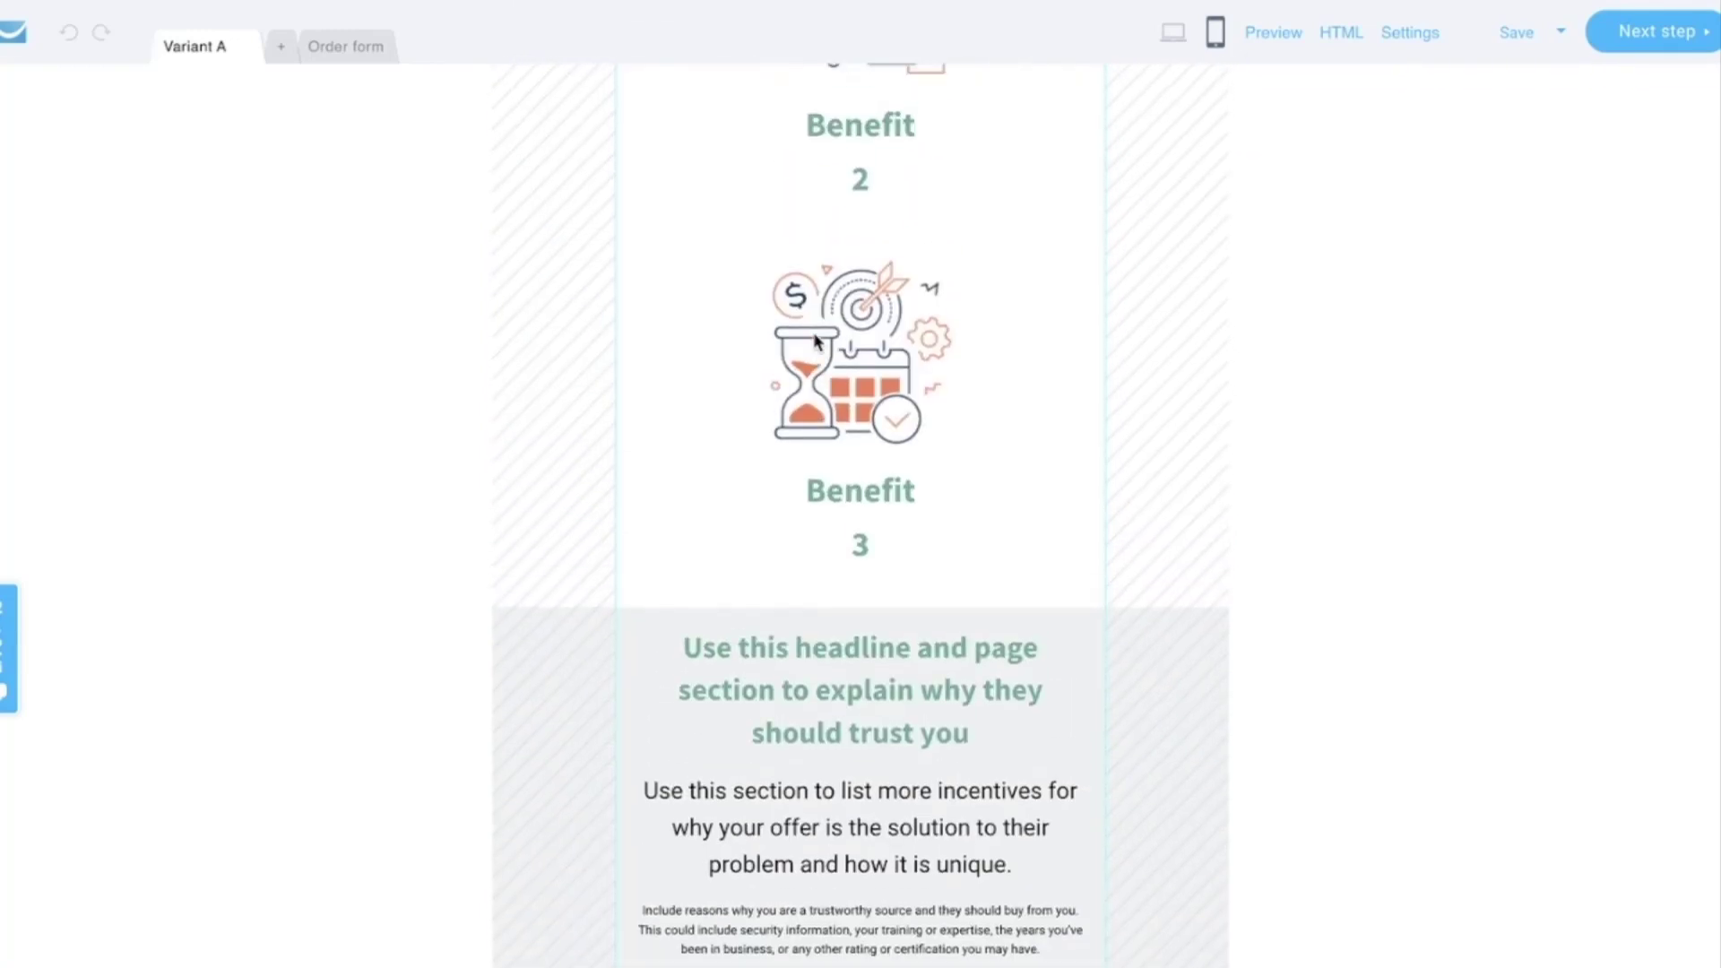
{"action": "scroll", "coordinate": [860, 484], "scroll_direction": "up", "scroll_amount": 12}
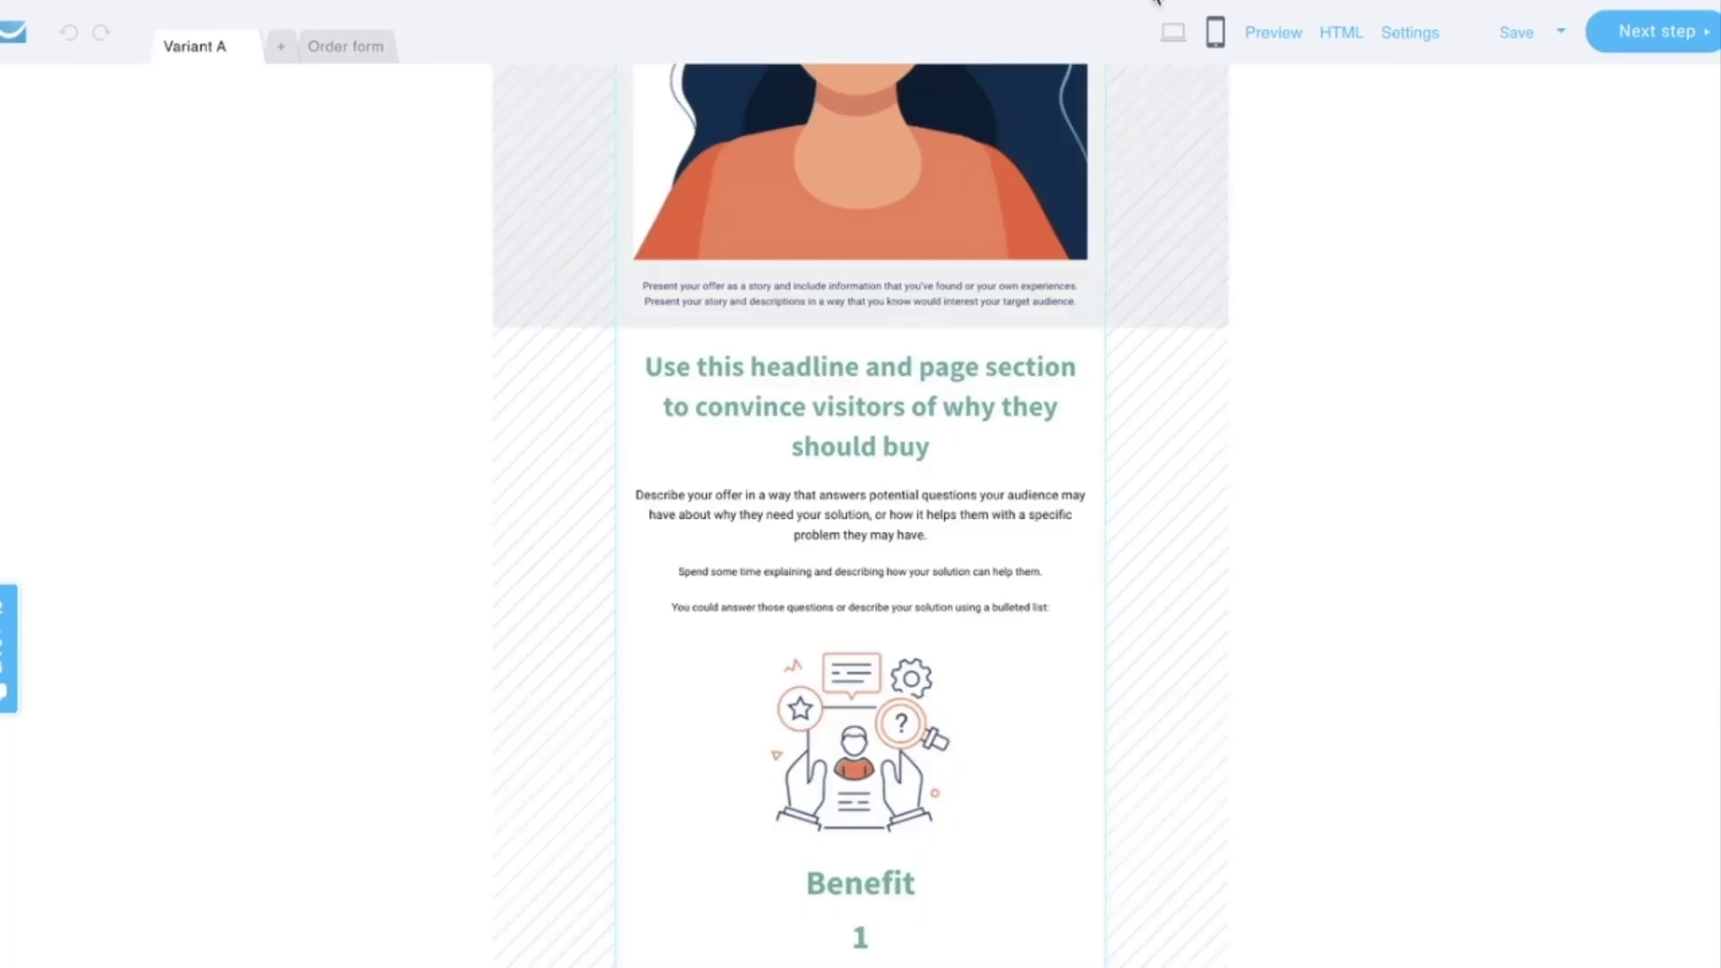
- Proceed to the landing page's publishing settings, check the available Analytics & Remarketing platforms, and publish the page
{"action": "left_click", "coordinate": [1675, 42]}
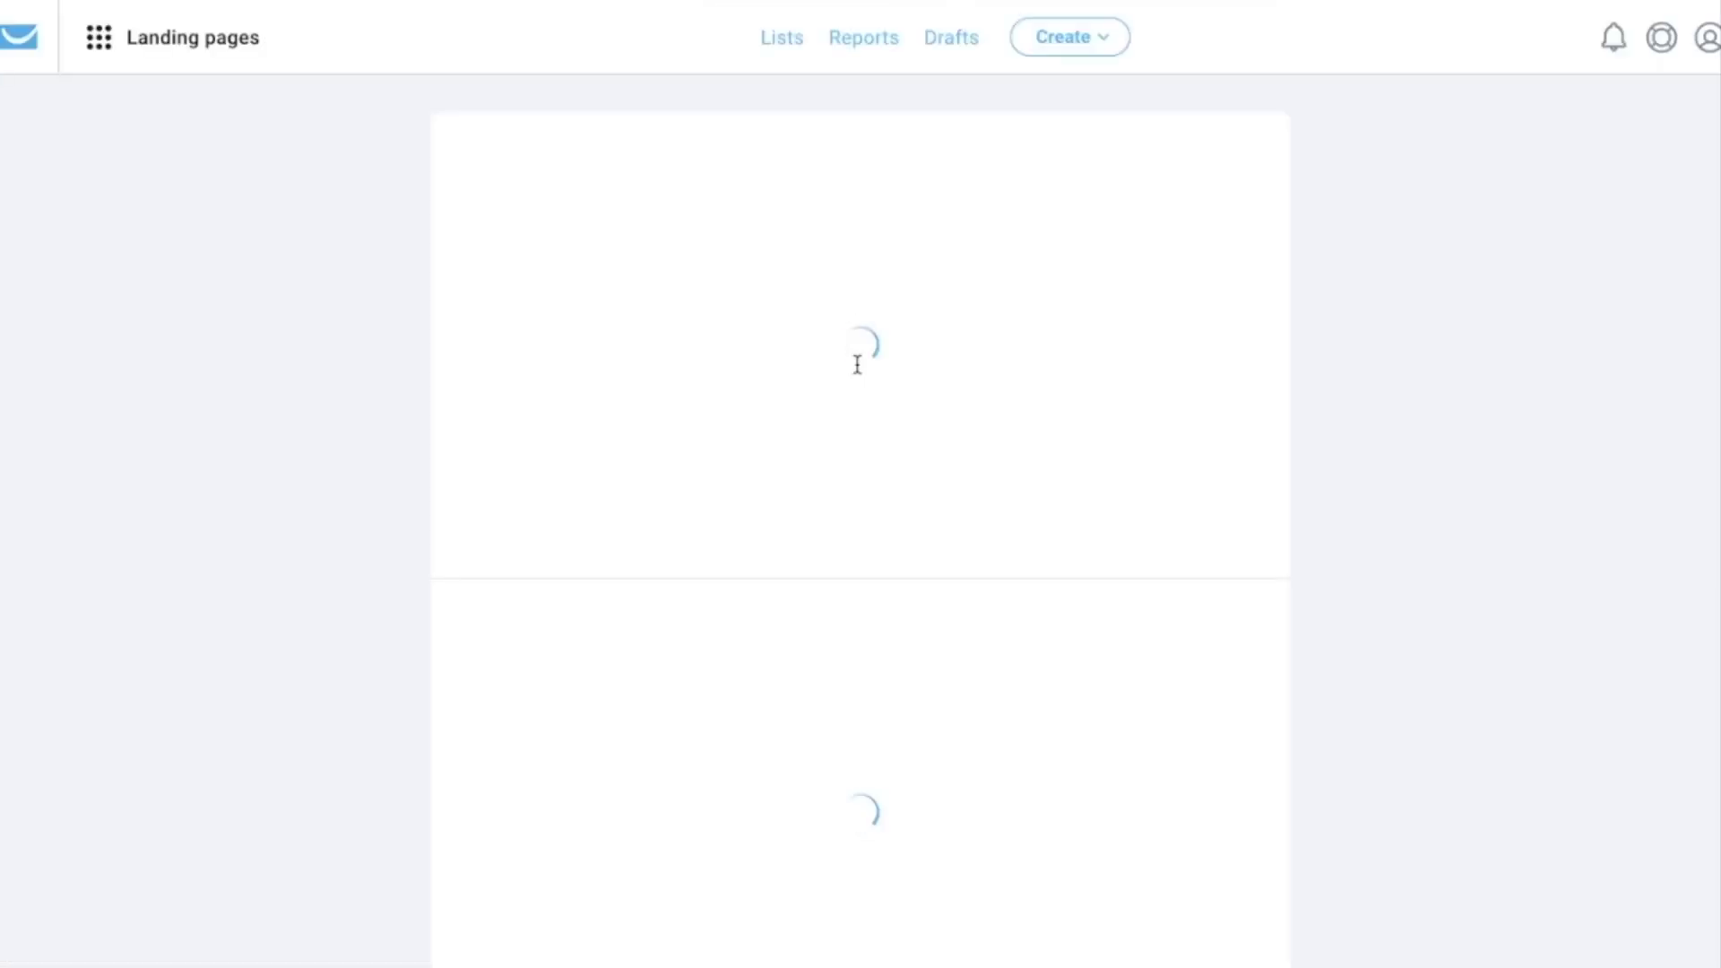
{"action": "scroll", "coordinate": [855, 365], "scroll_direction": "down", "scroll_amount": 4}
{"action": "scroll", "coordinate": [857, 363], "scroll_direction": "down", "scroll_amount": 5}
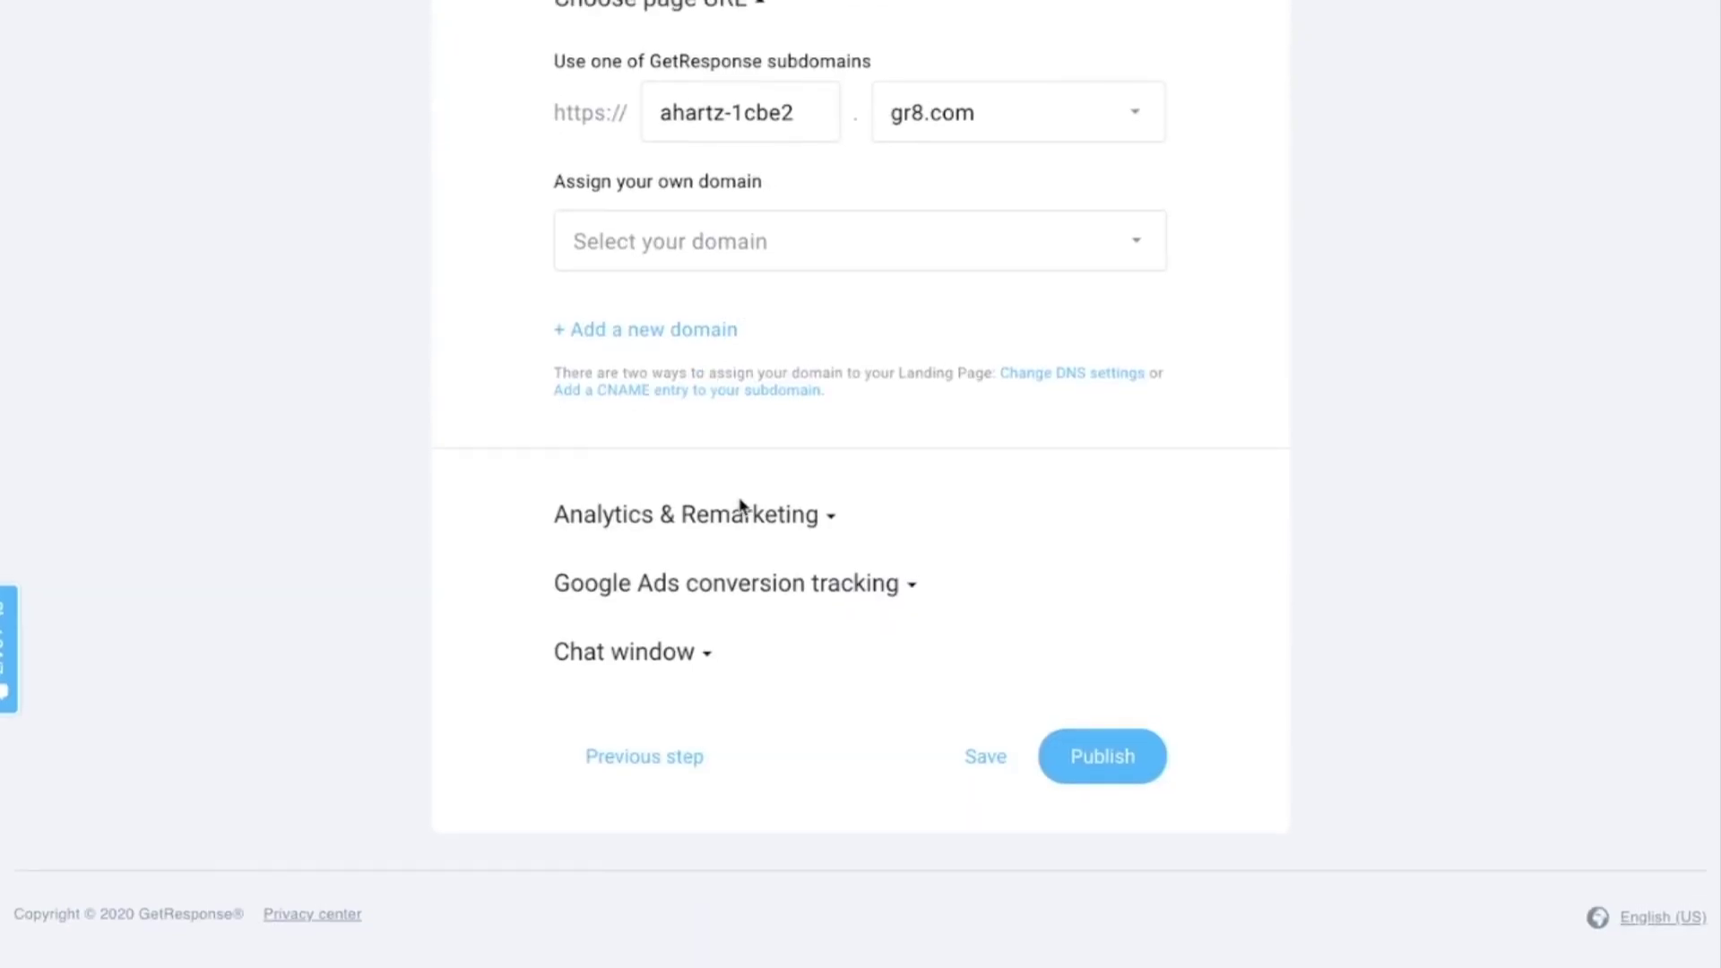
{"action": "left_click", "coordinate": [802, 527]}
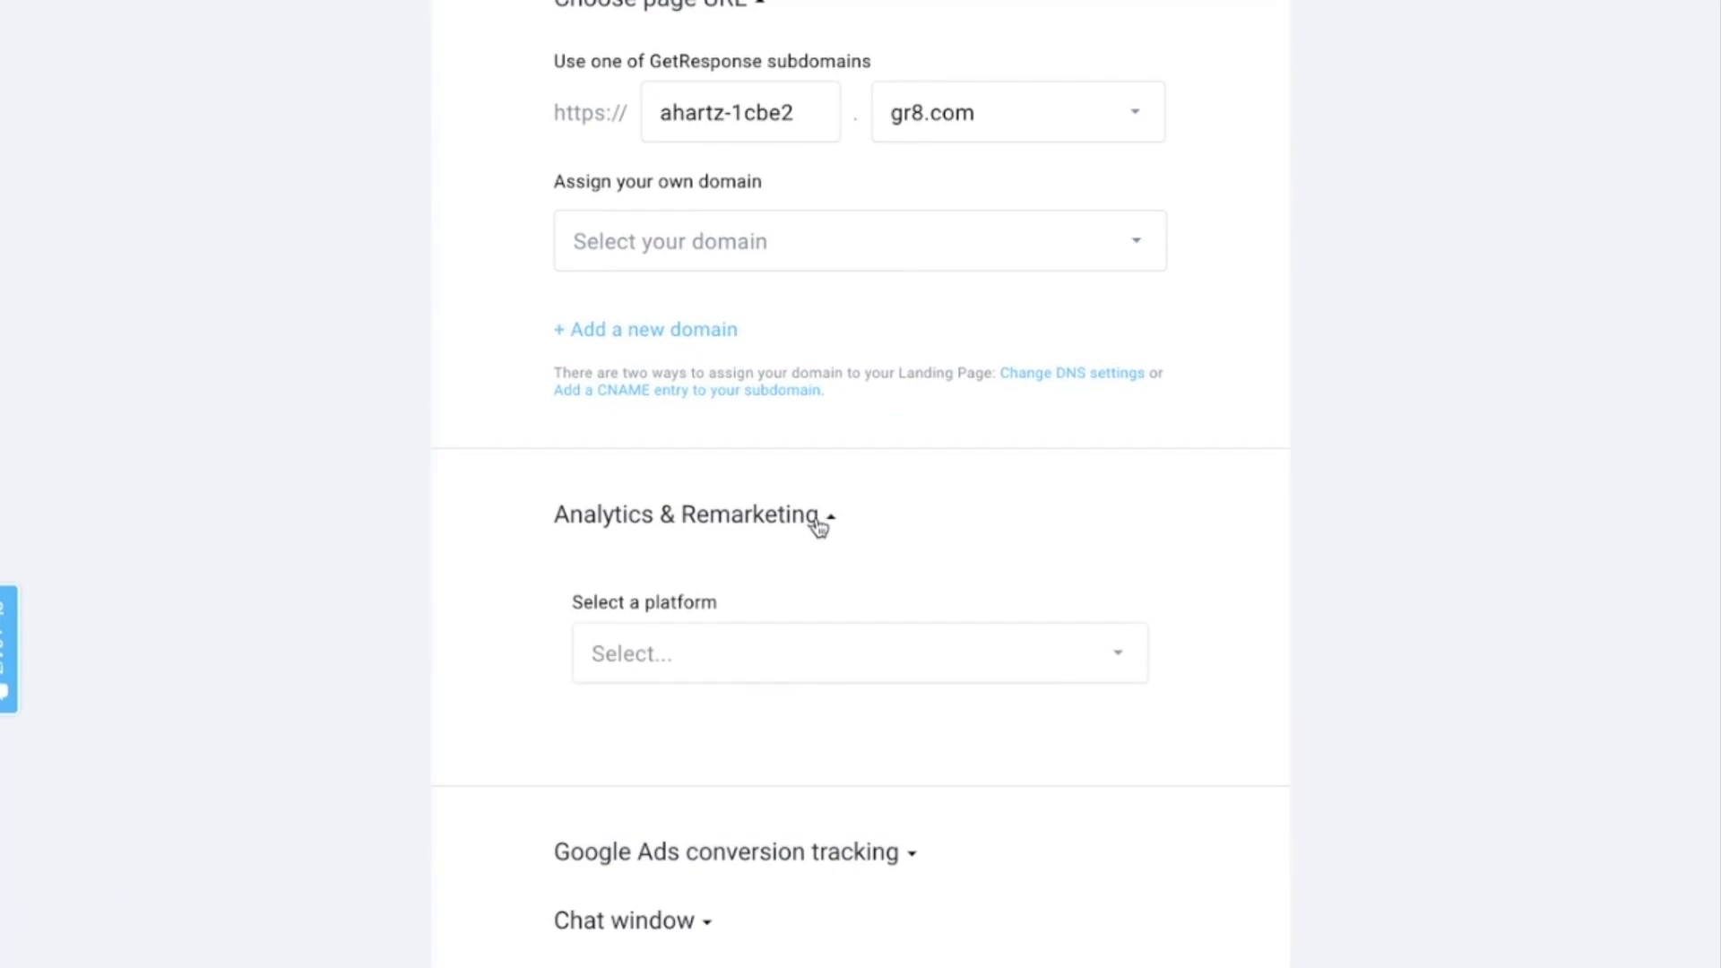
{"action": "left_click", "coordinate": [1112, 662]}
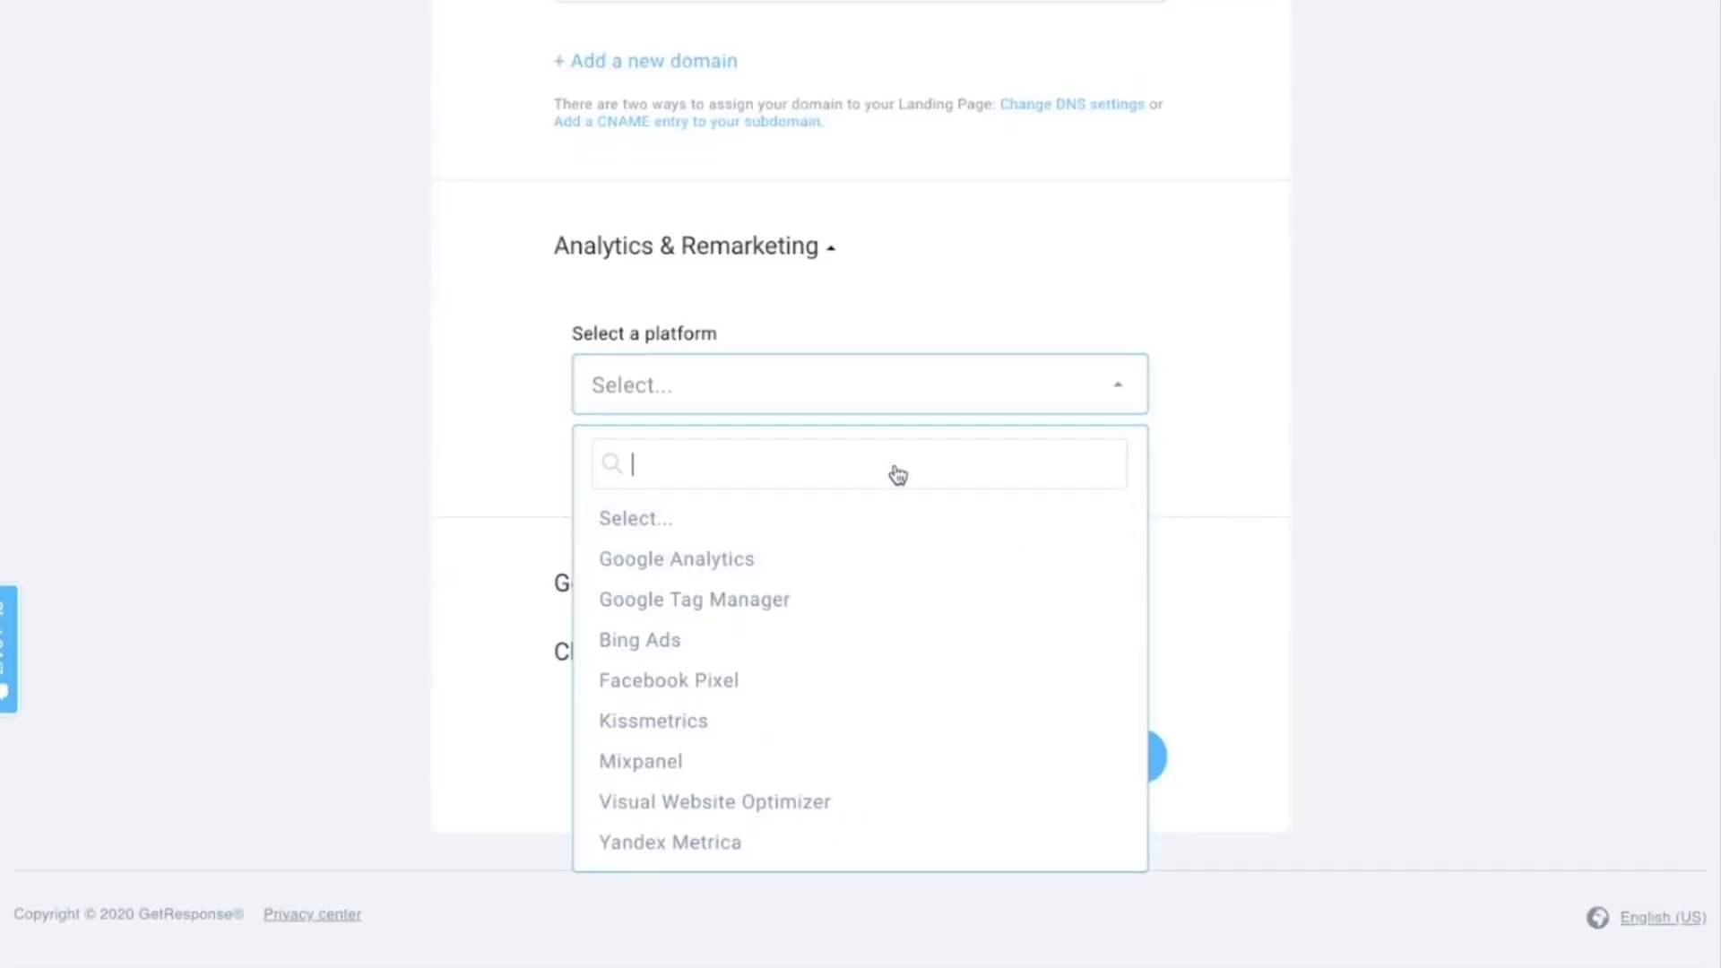
{"action": "left_click", "coordinate": [1128, 392]}
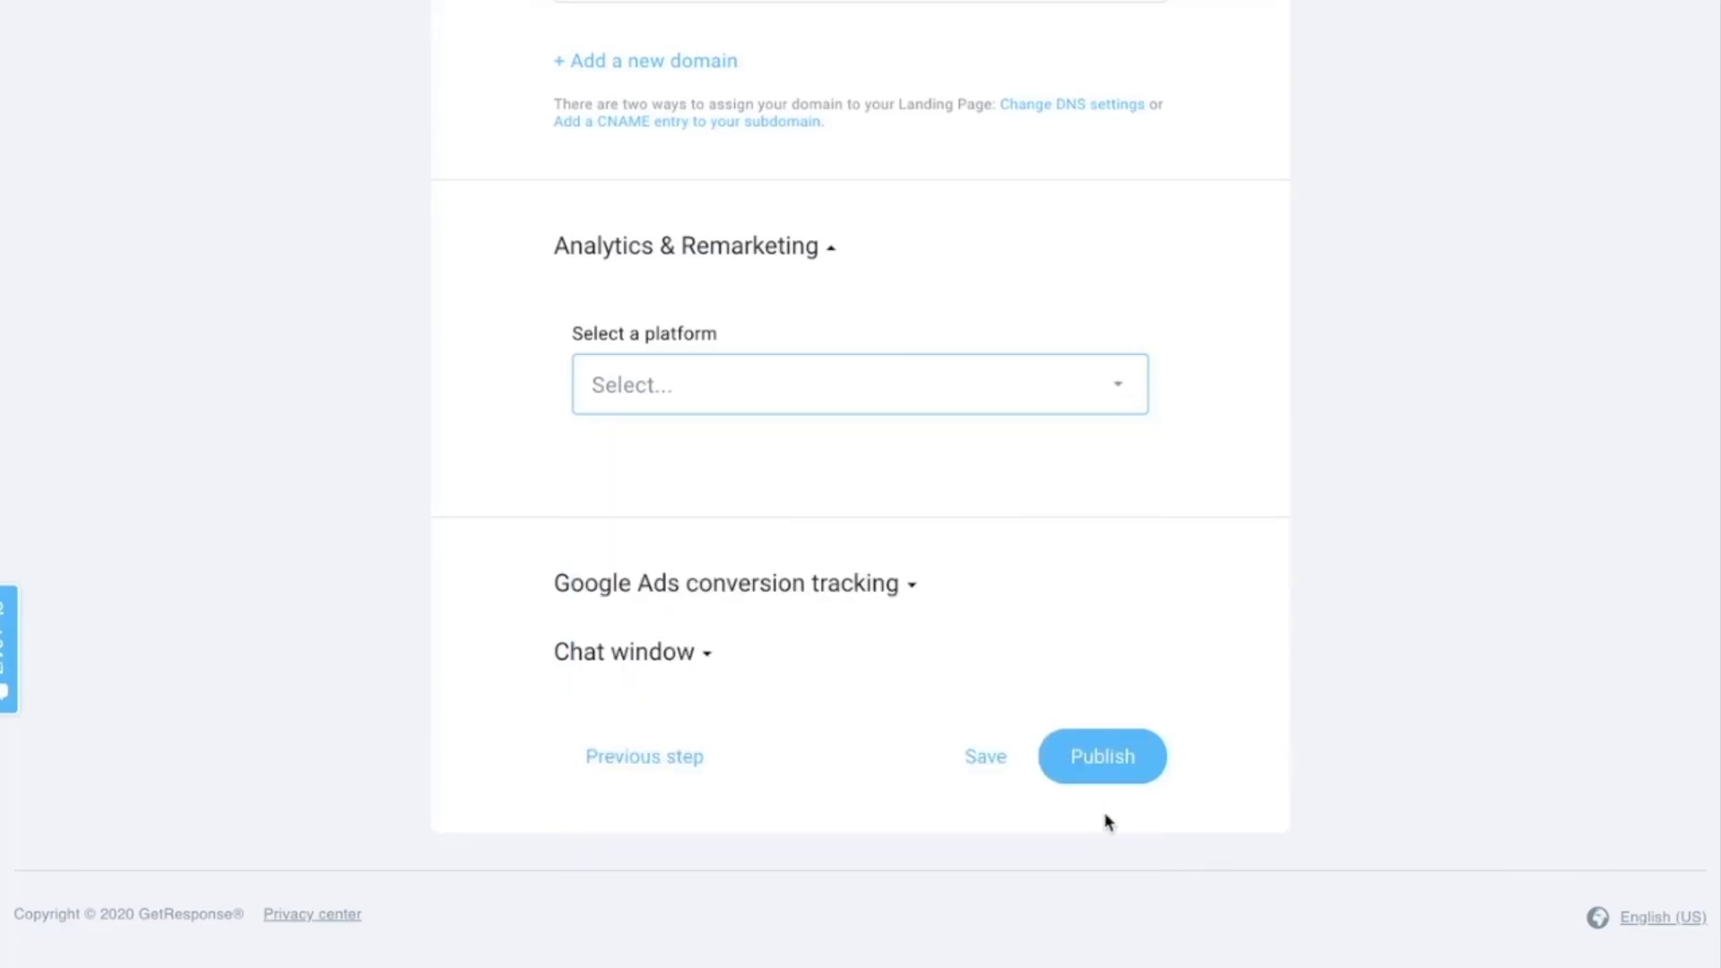
{"action": "left_click", "coordinate": [1113, 771]}
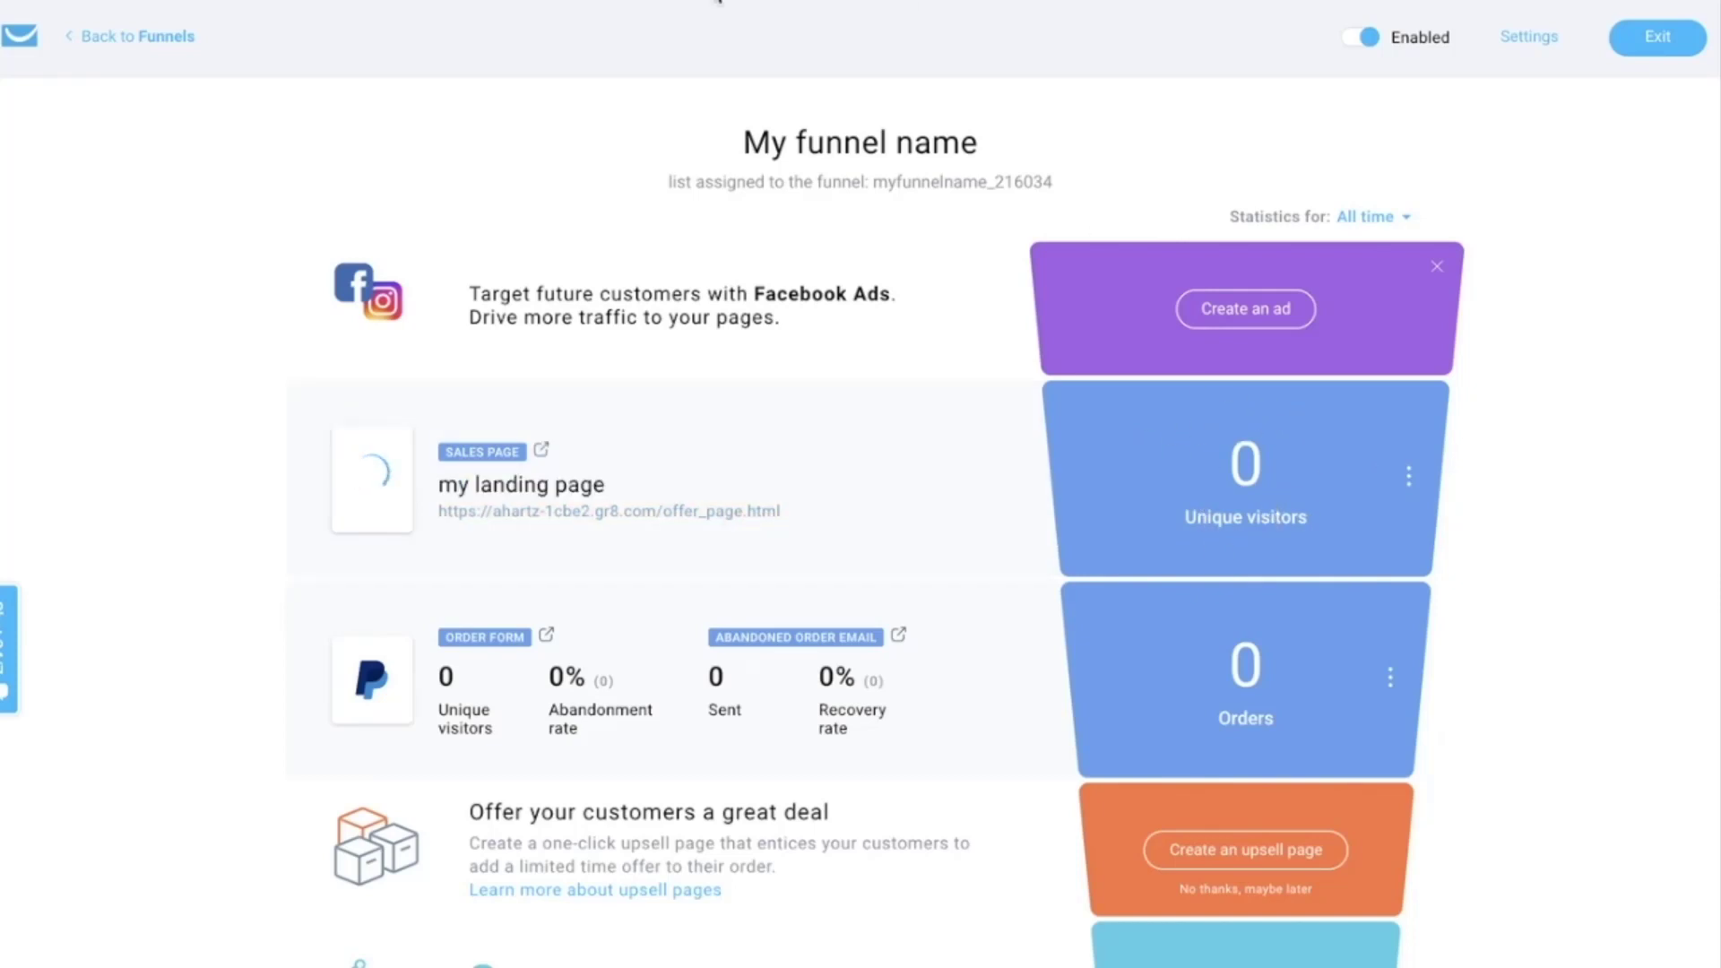
- Look over the new funnel's stages and the "Ebooks and downloads" page templates, and return to the funnel
{"action": "scroll", "coordinate": [816, 266], "scroll_direction": "down", "scroll_amount": 2}
{"action": "scroll", "coordinate": [816, 265], "scroll_direction": "up", "scroll_amount": 1}
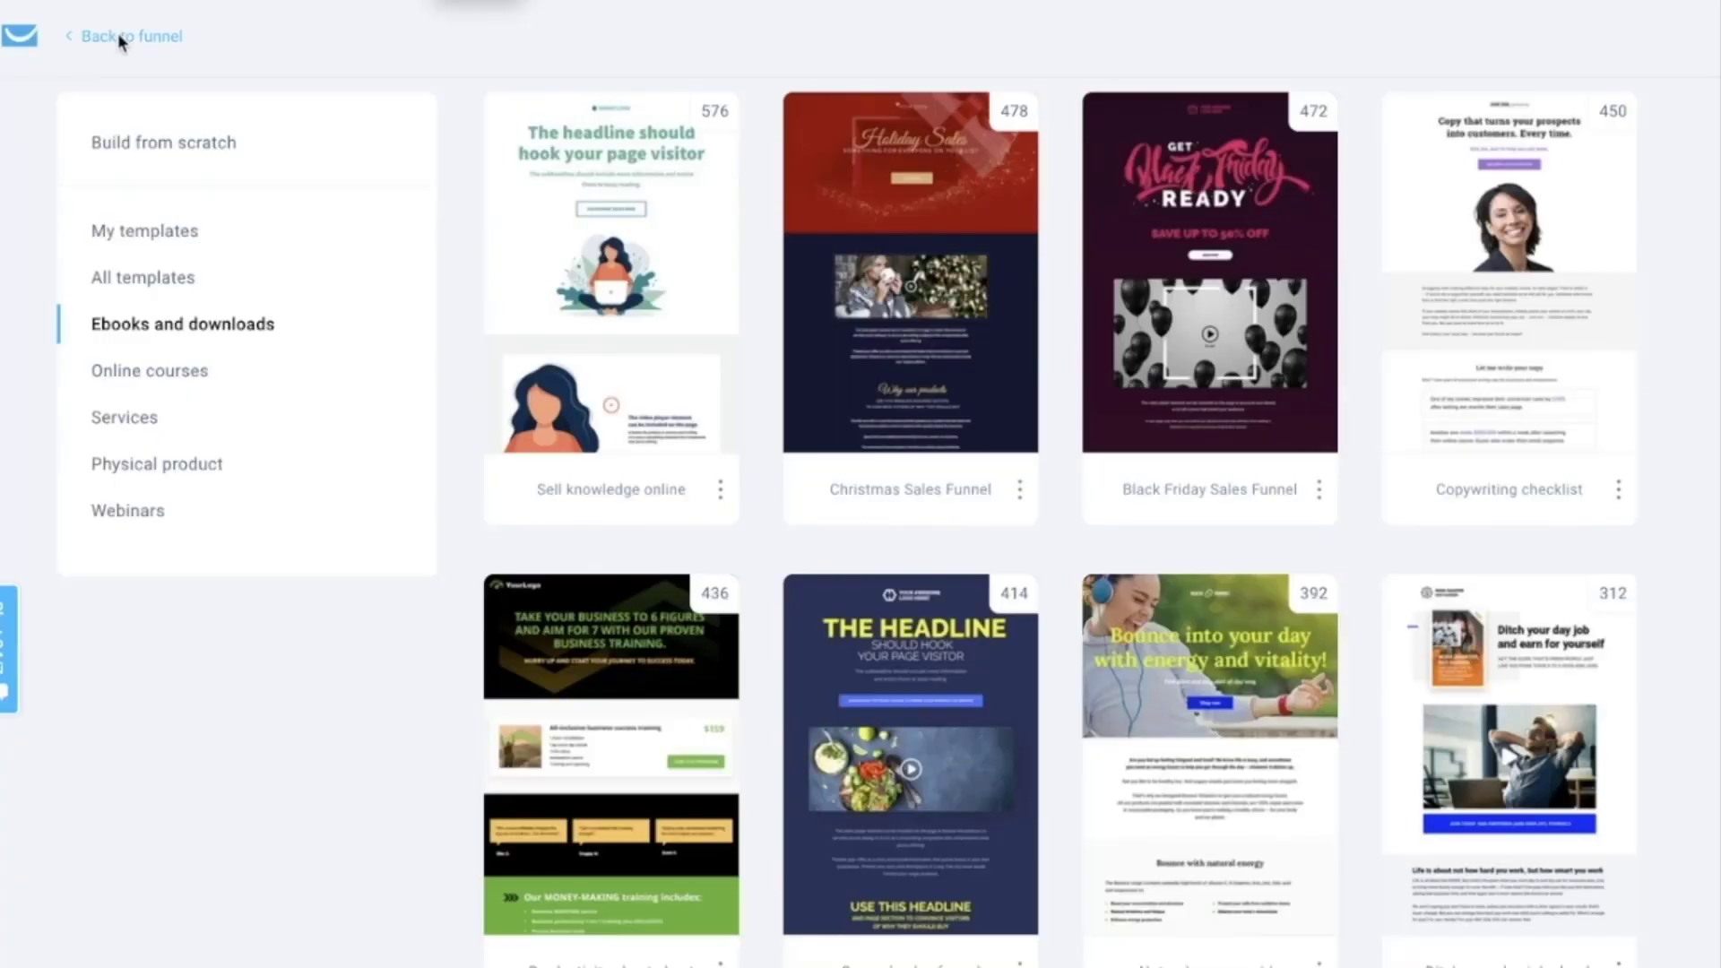
{"action": "left_click", "coordinate": [117, 34]}
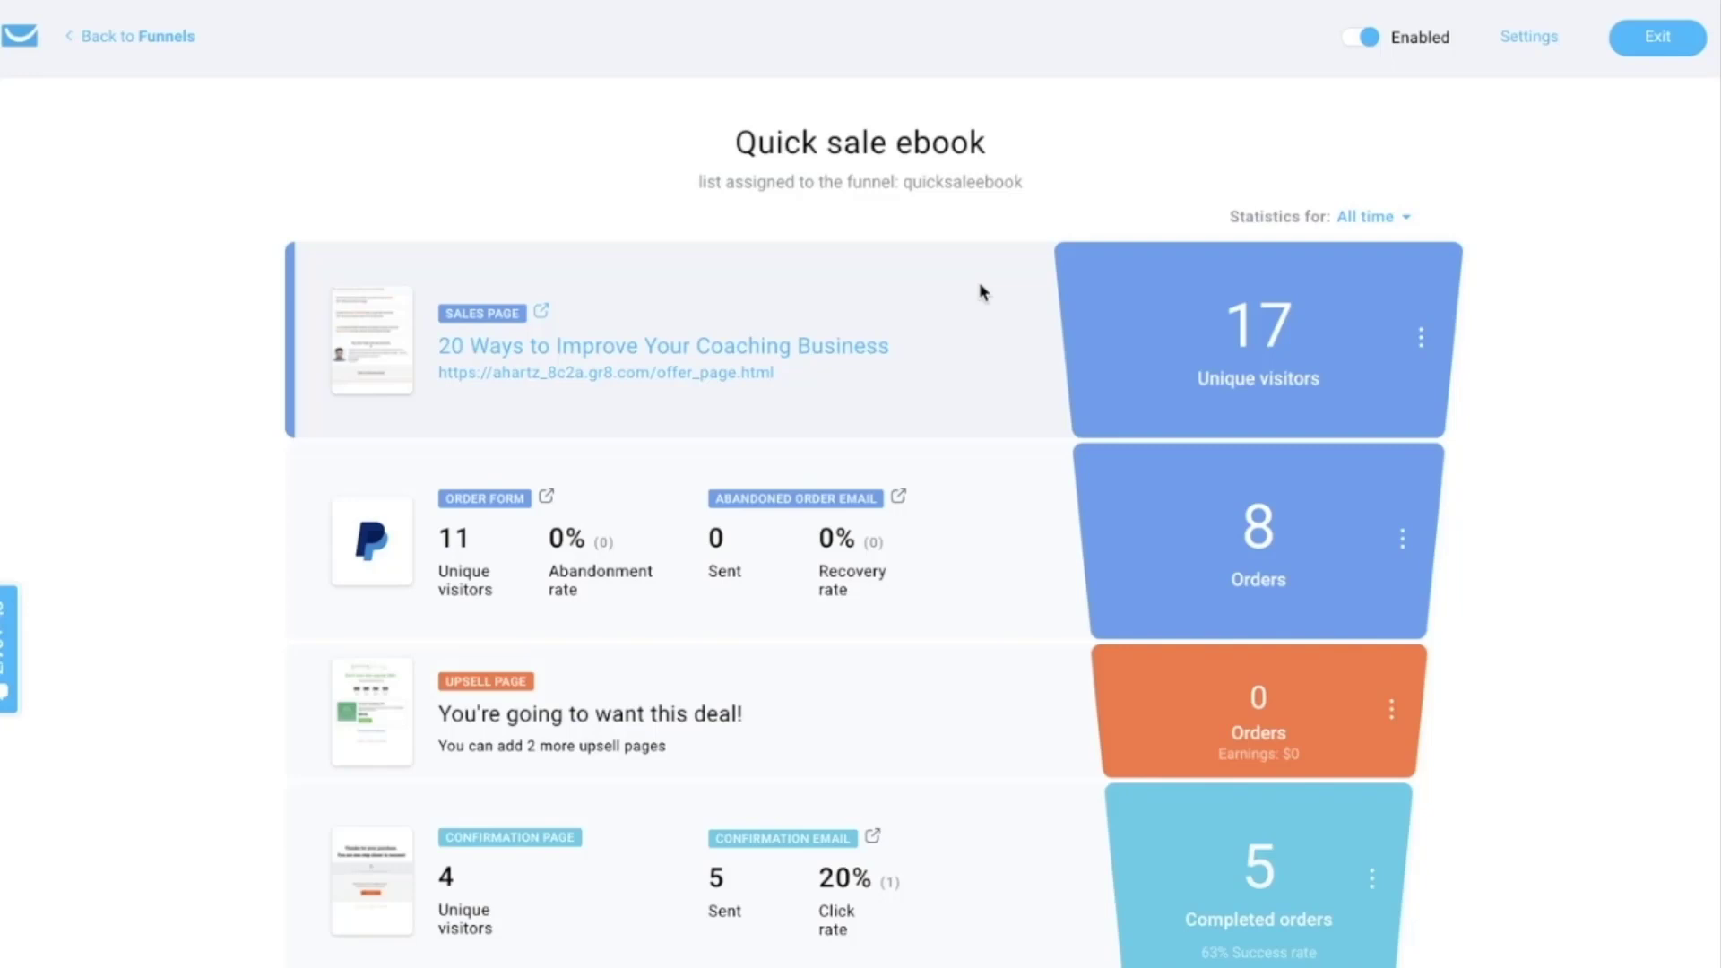
- Examine the "Quick sale ebook" funnel's statistics for its sales page, orders, upsell, confirmation and overall results
{"action": "scroll", "coordinate": [979, 292], "scroll_direction": "down", "scroll_amount": 1}
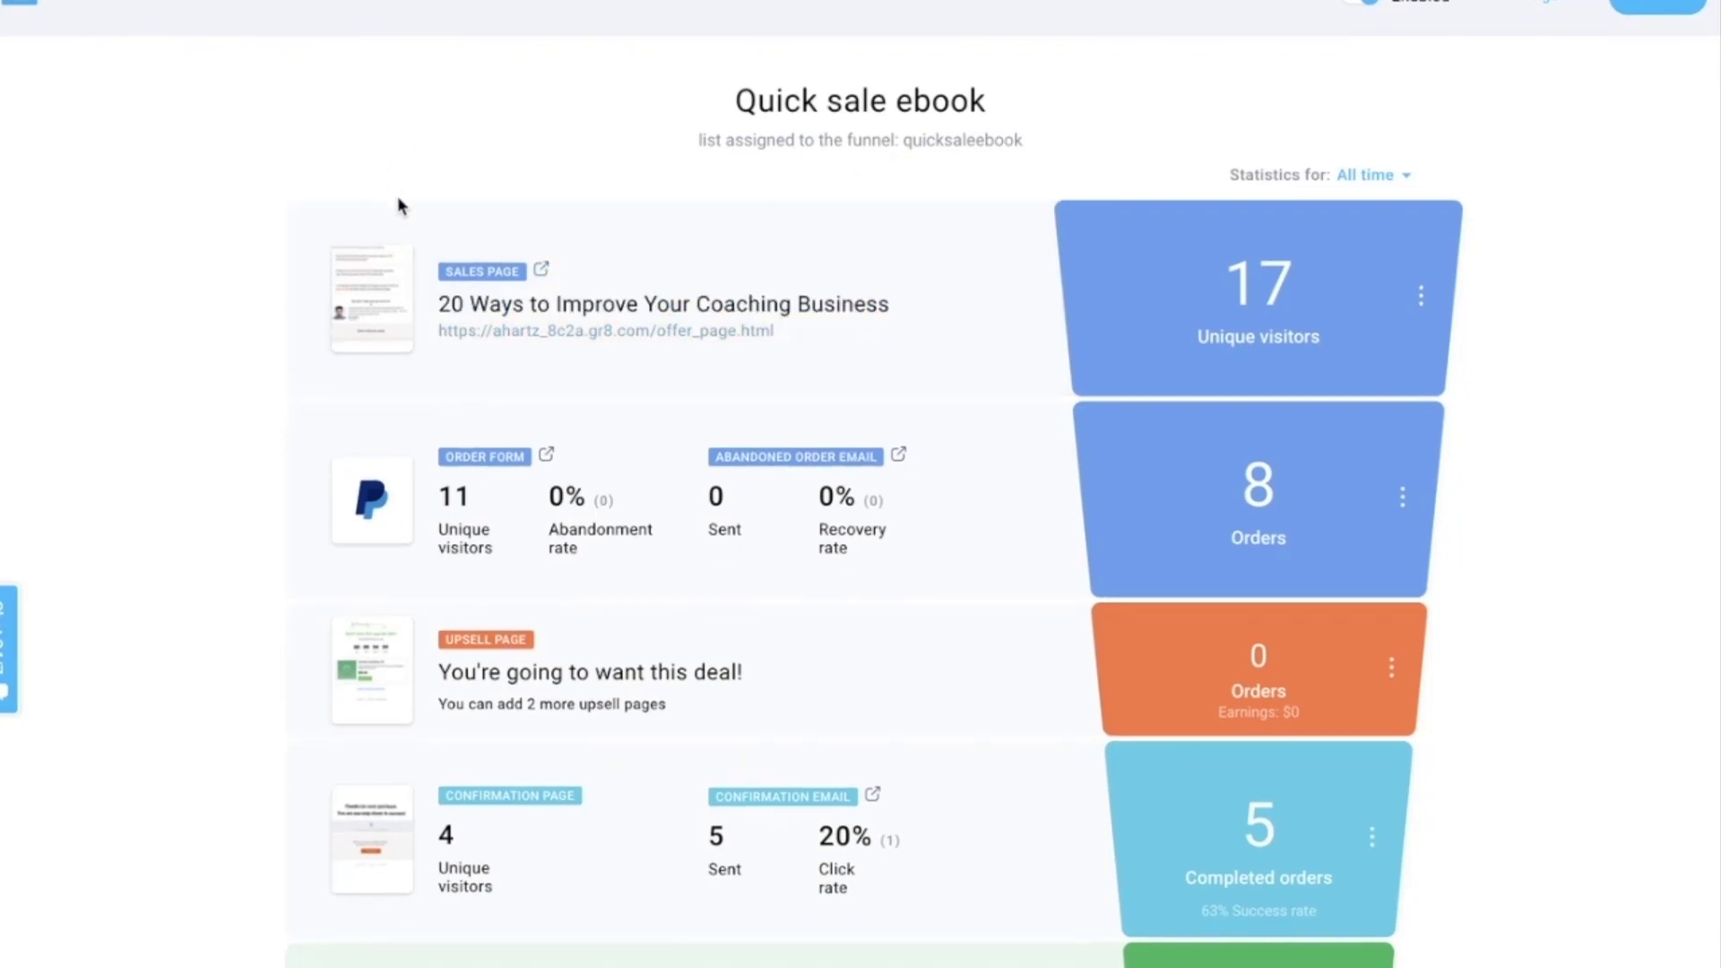
{"action": "scroll", "coordinate": [473, 107], "scroll_direction": "down", "scroll_amount": 2}
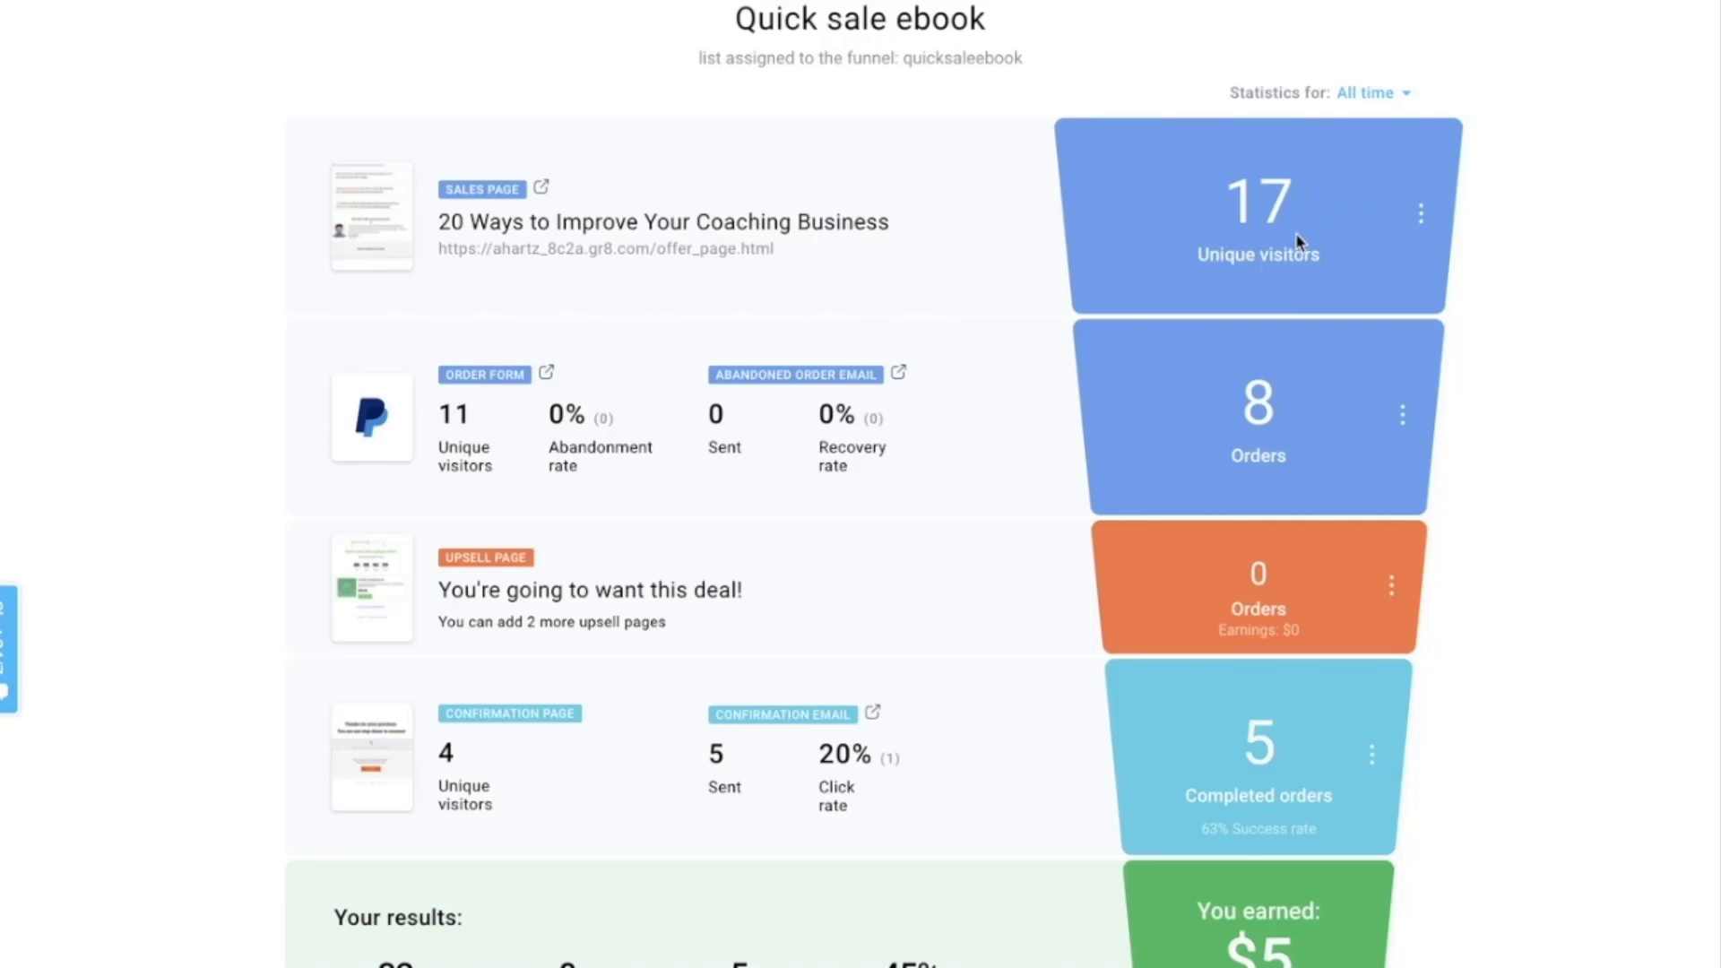
{"action": "scroll", "coordinate": [1294, 239], "scroll_direction": "down", "scroll_amount": 1}
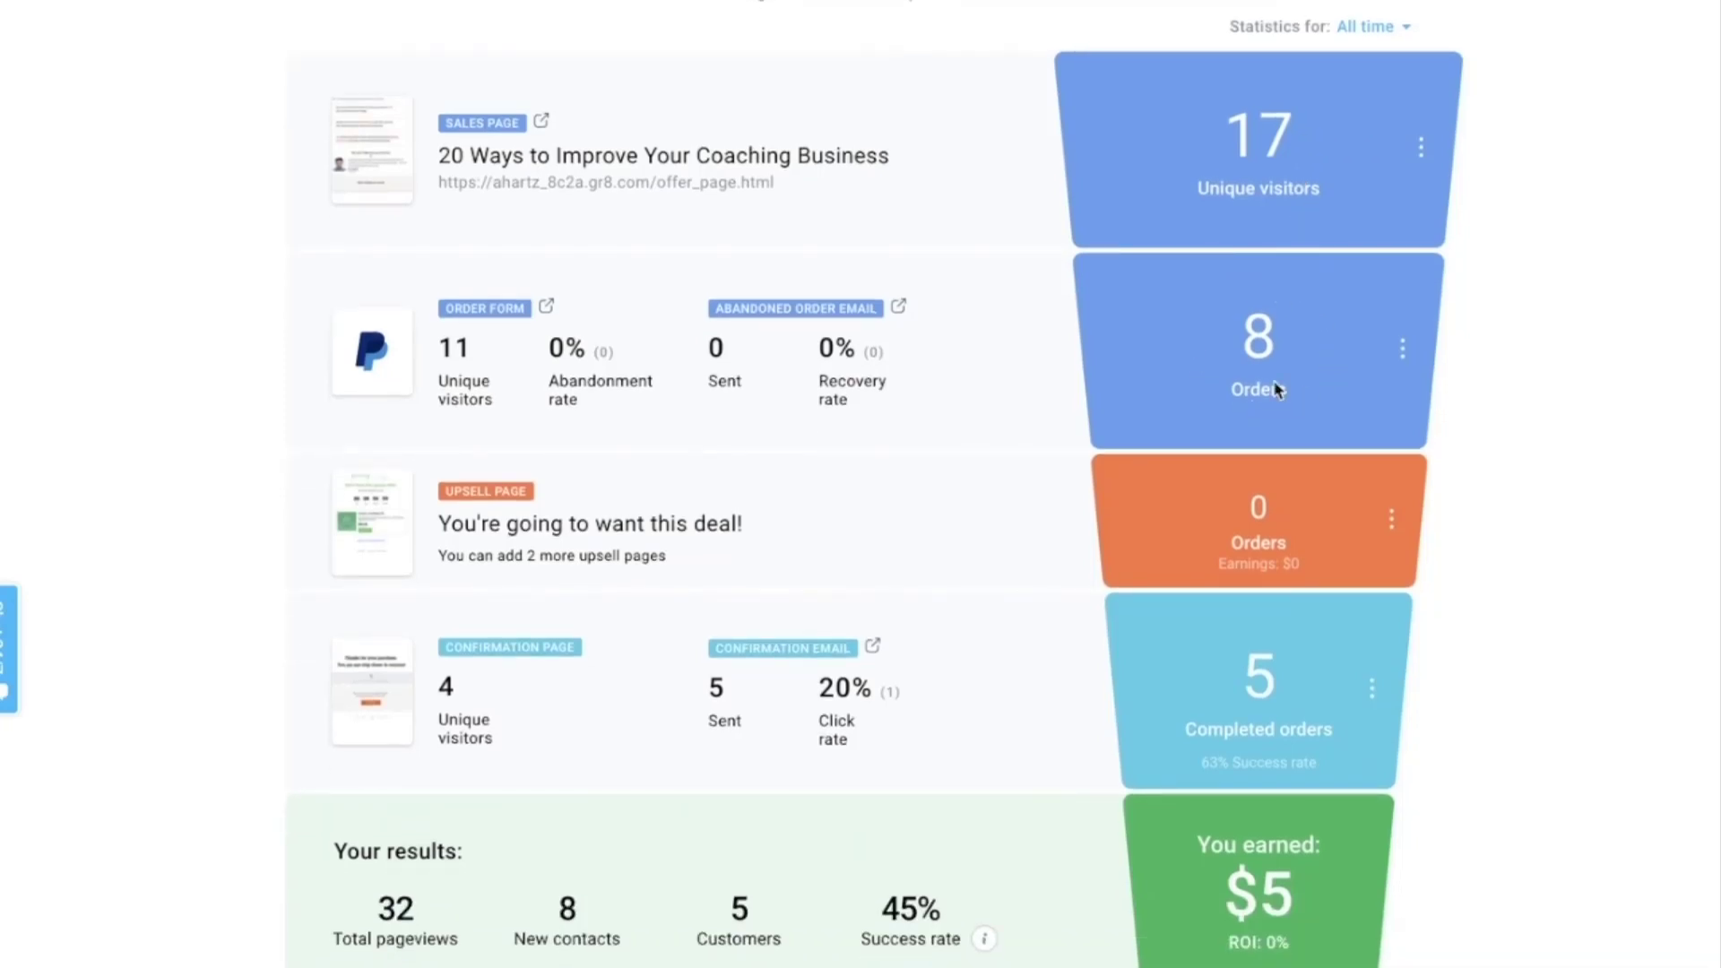
{"action": "scroll", "coordinate": [1180, 307], "scroll_direction": "down", "scroll_amount": 1}
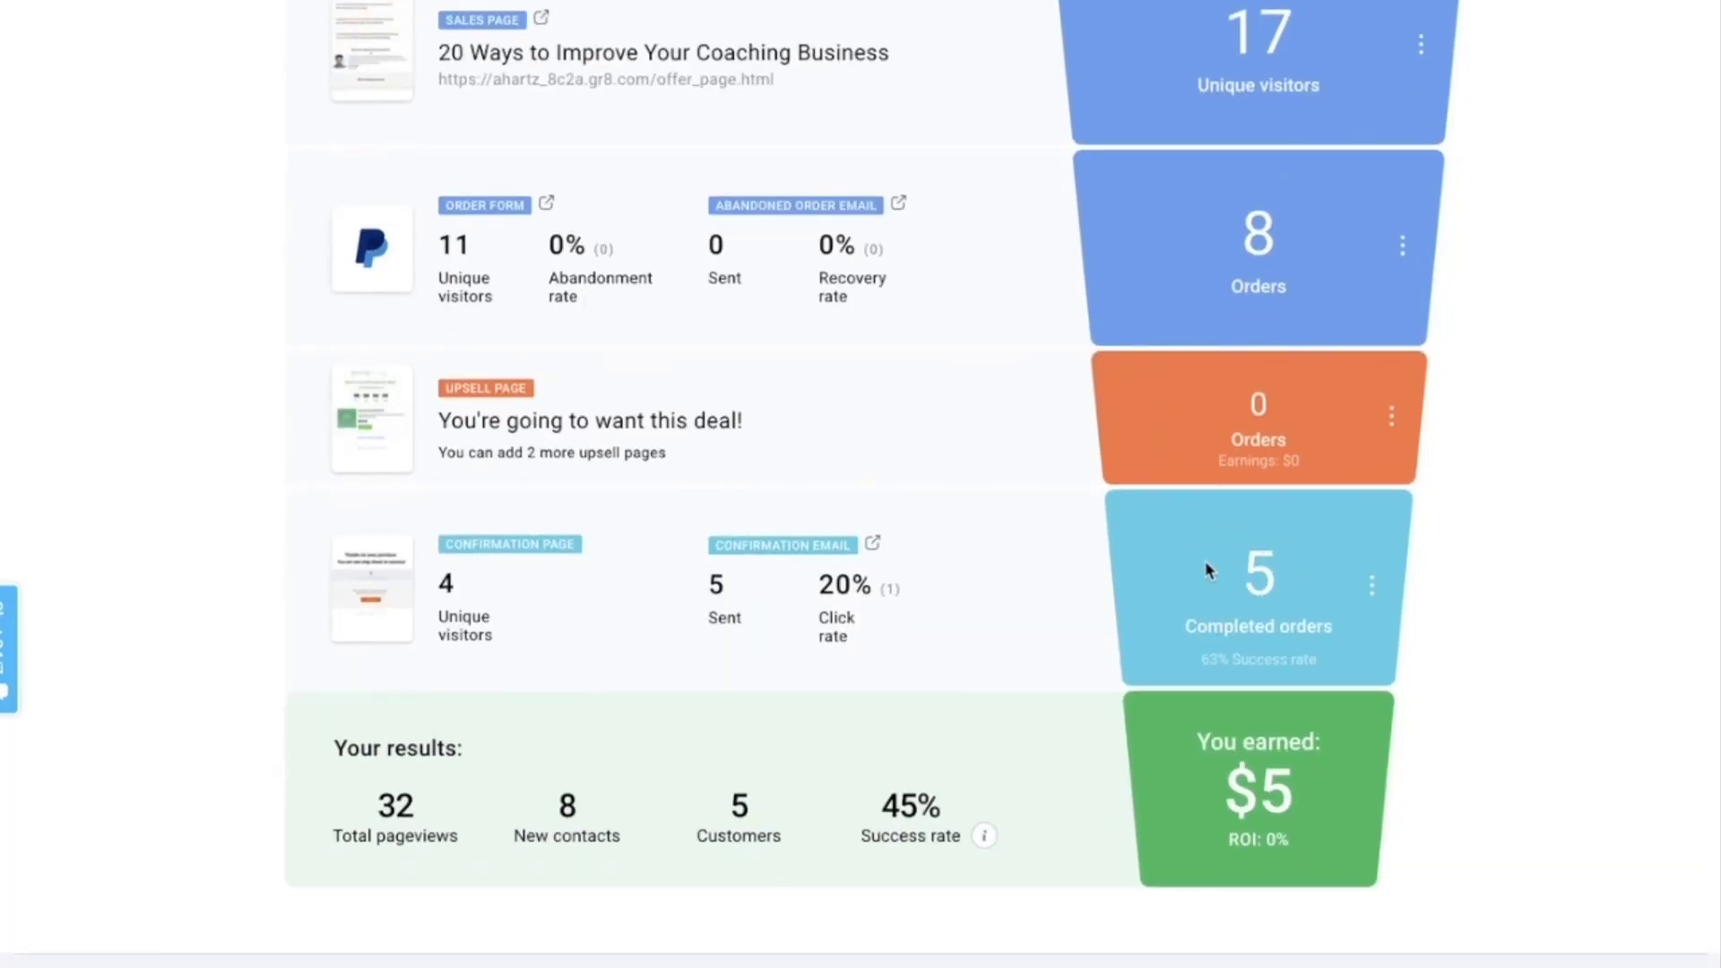
{"action": "scroll", "coordinate": [1228, 789], "scroll_direction": "down", "scroll_amount": 1}
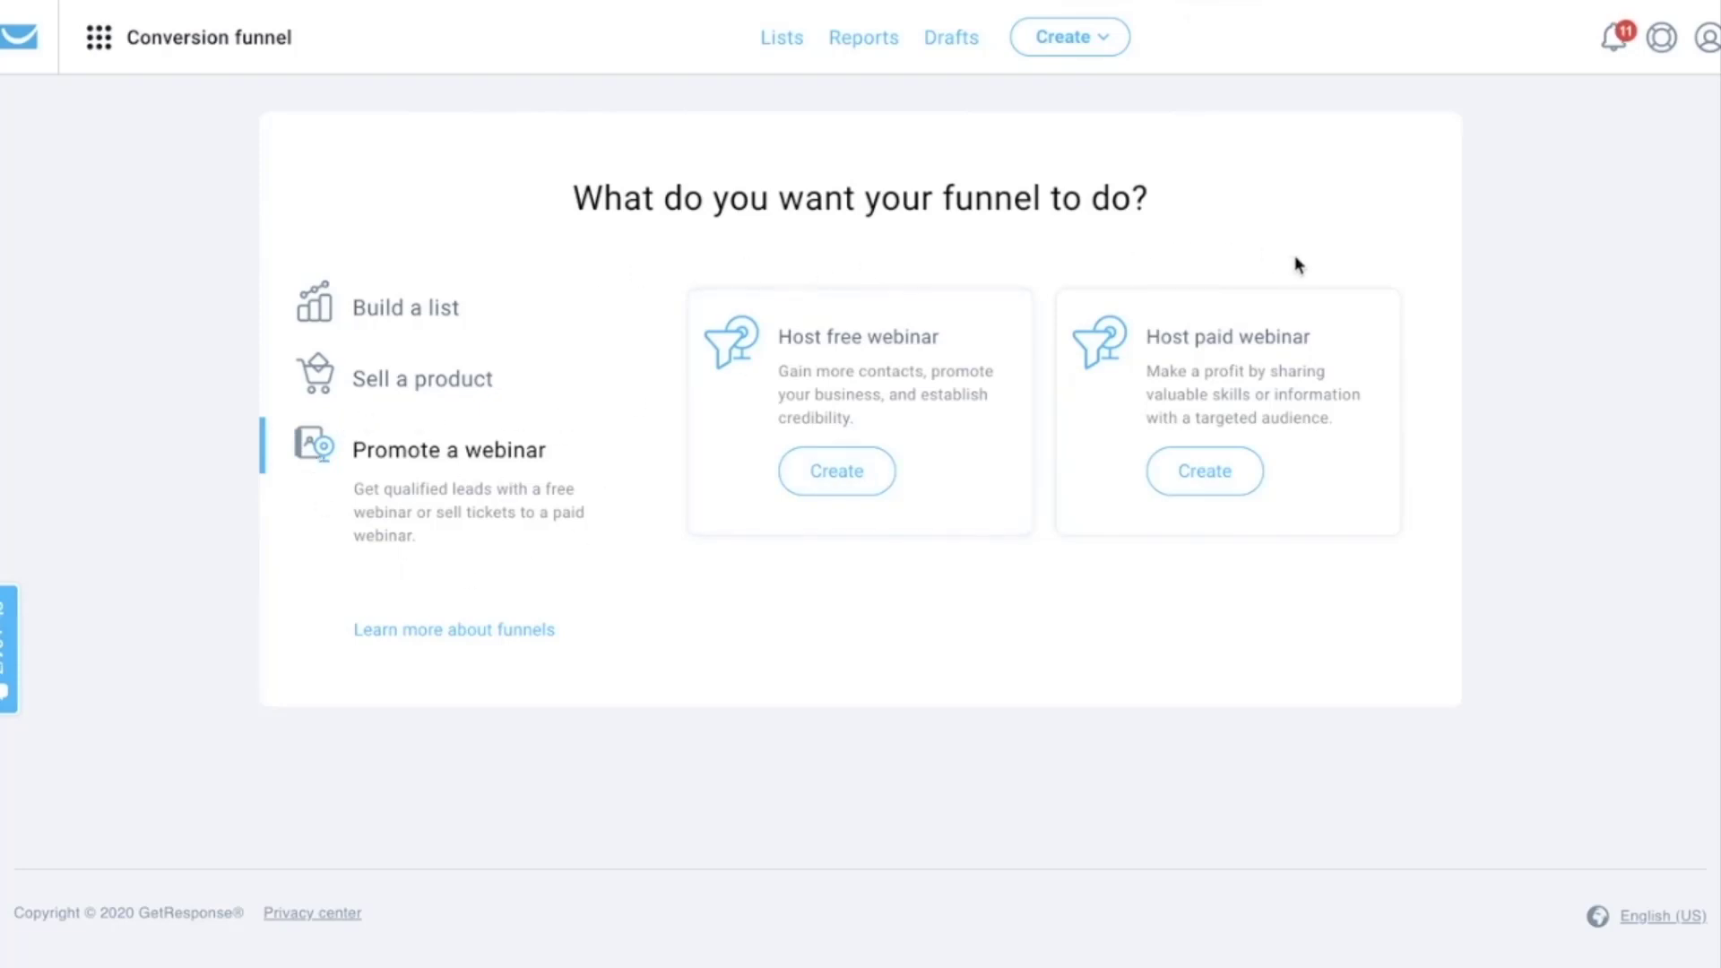
- Create a paid webinar funnel named "My webinar funnel name"
{"action": "left_click", "coordinate": [1207, 483]}
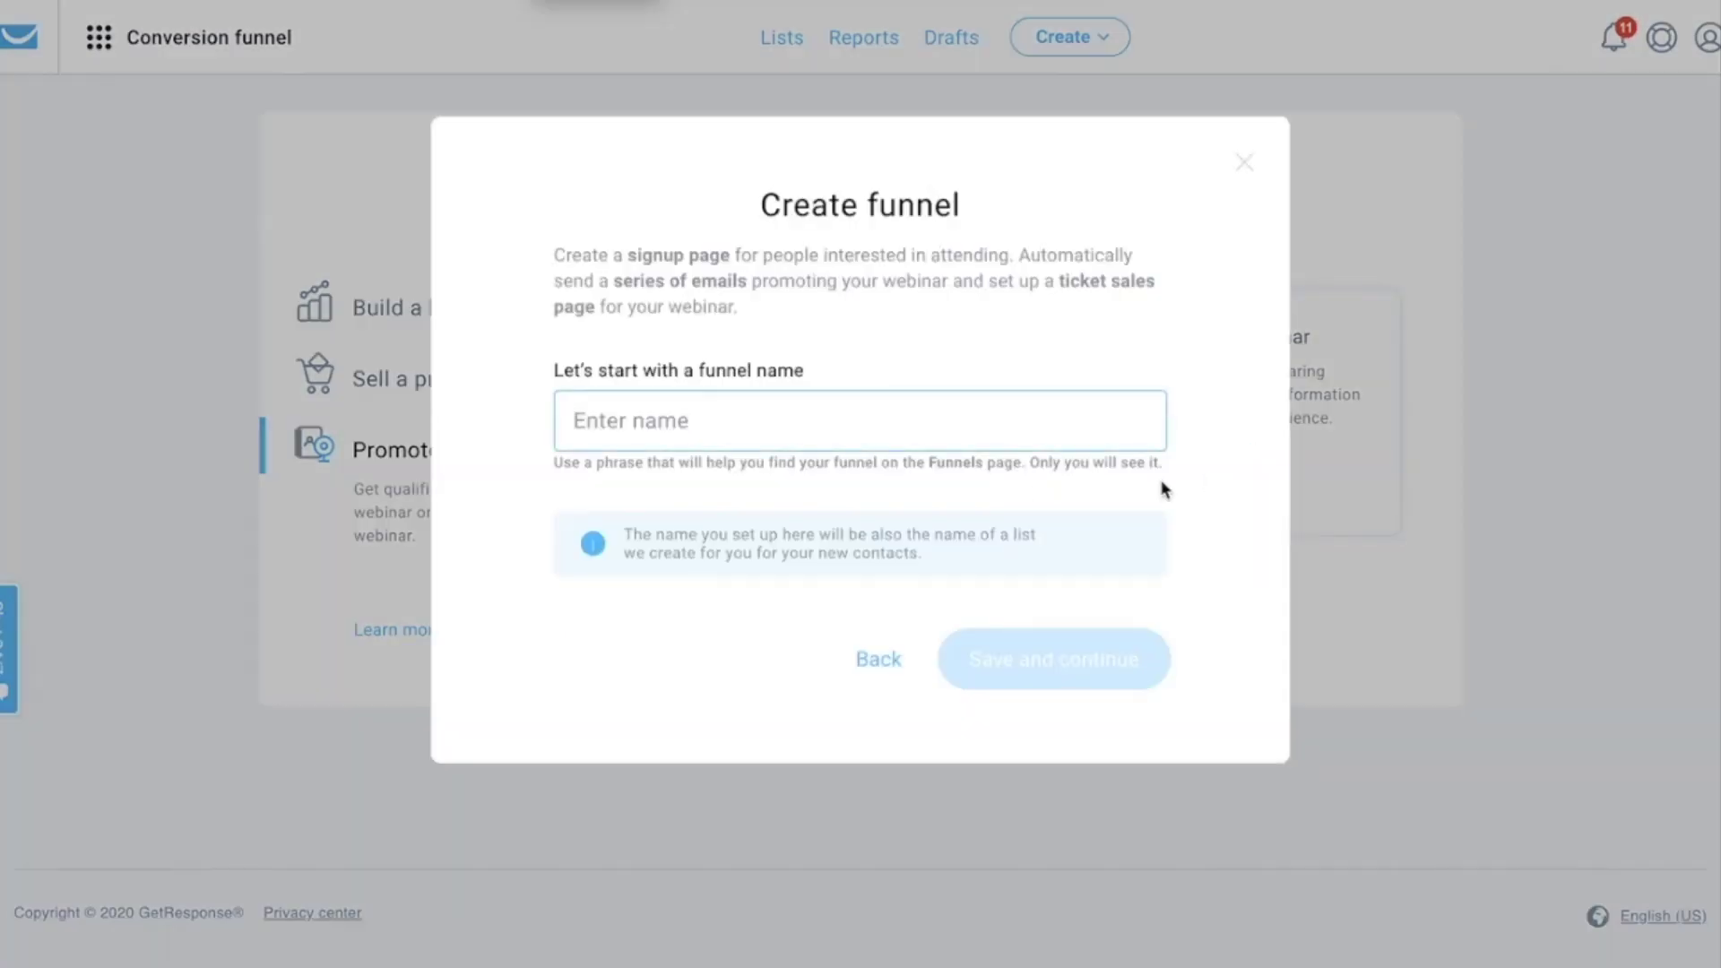
{"action": "type", "text": "My "}
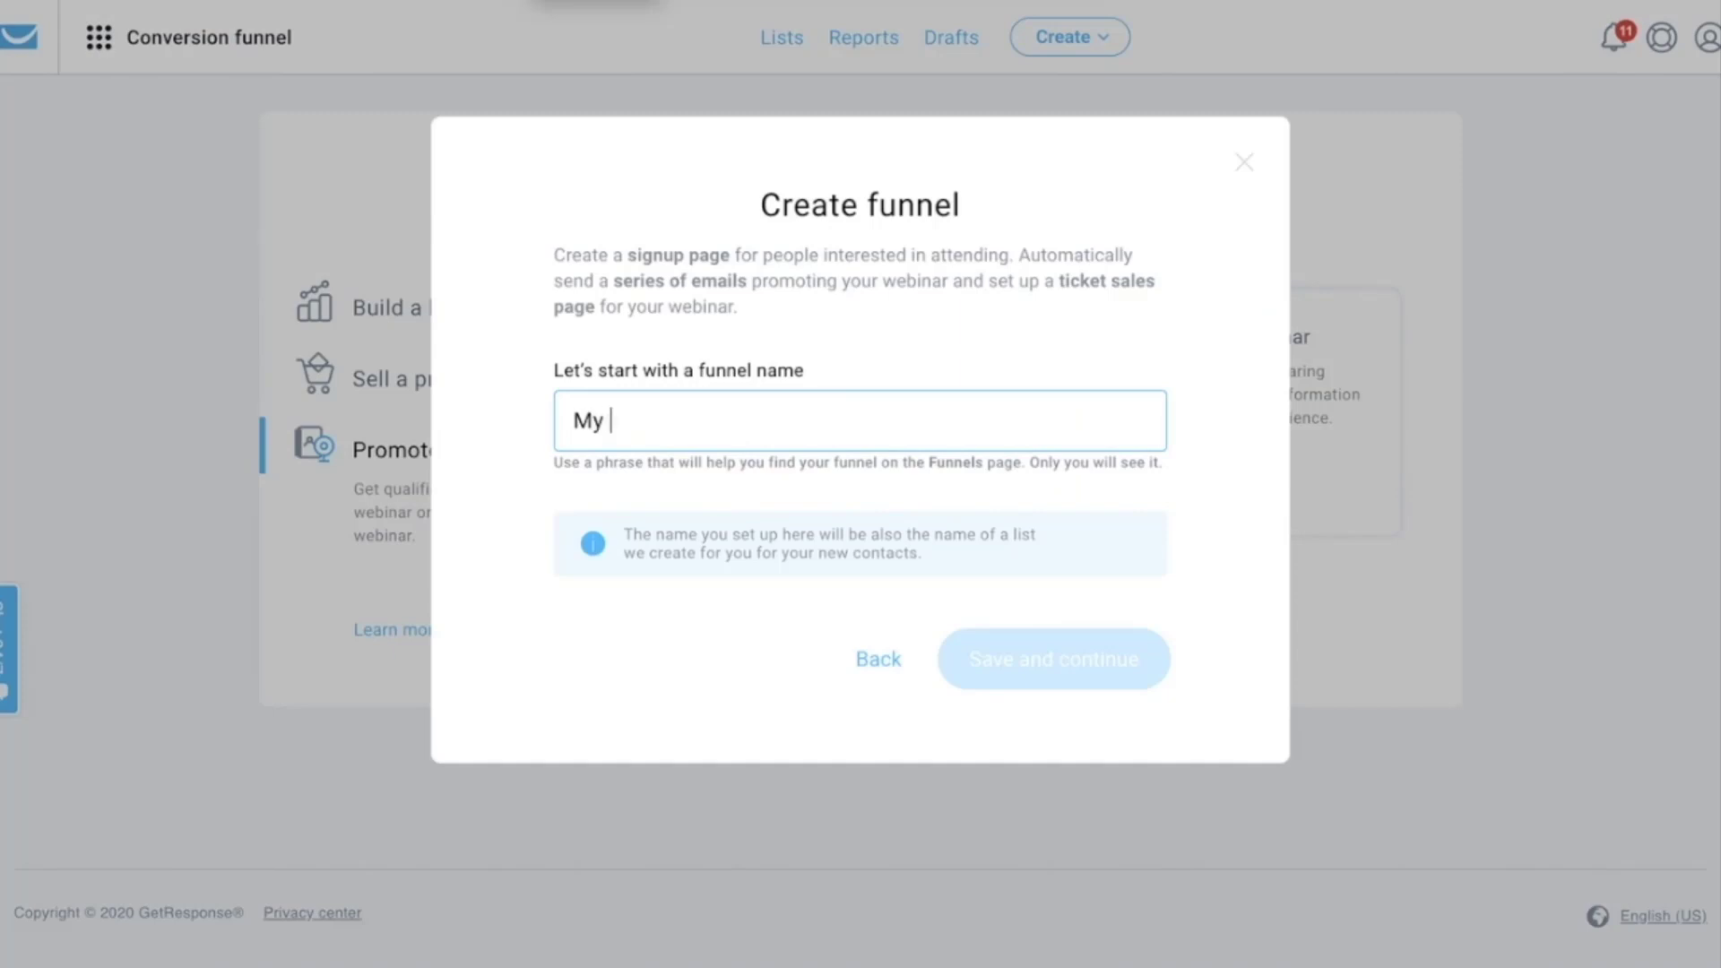
{"action": "type", "text": "web"}
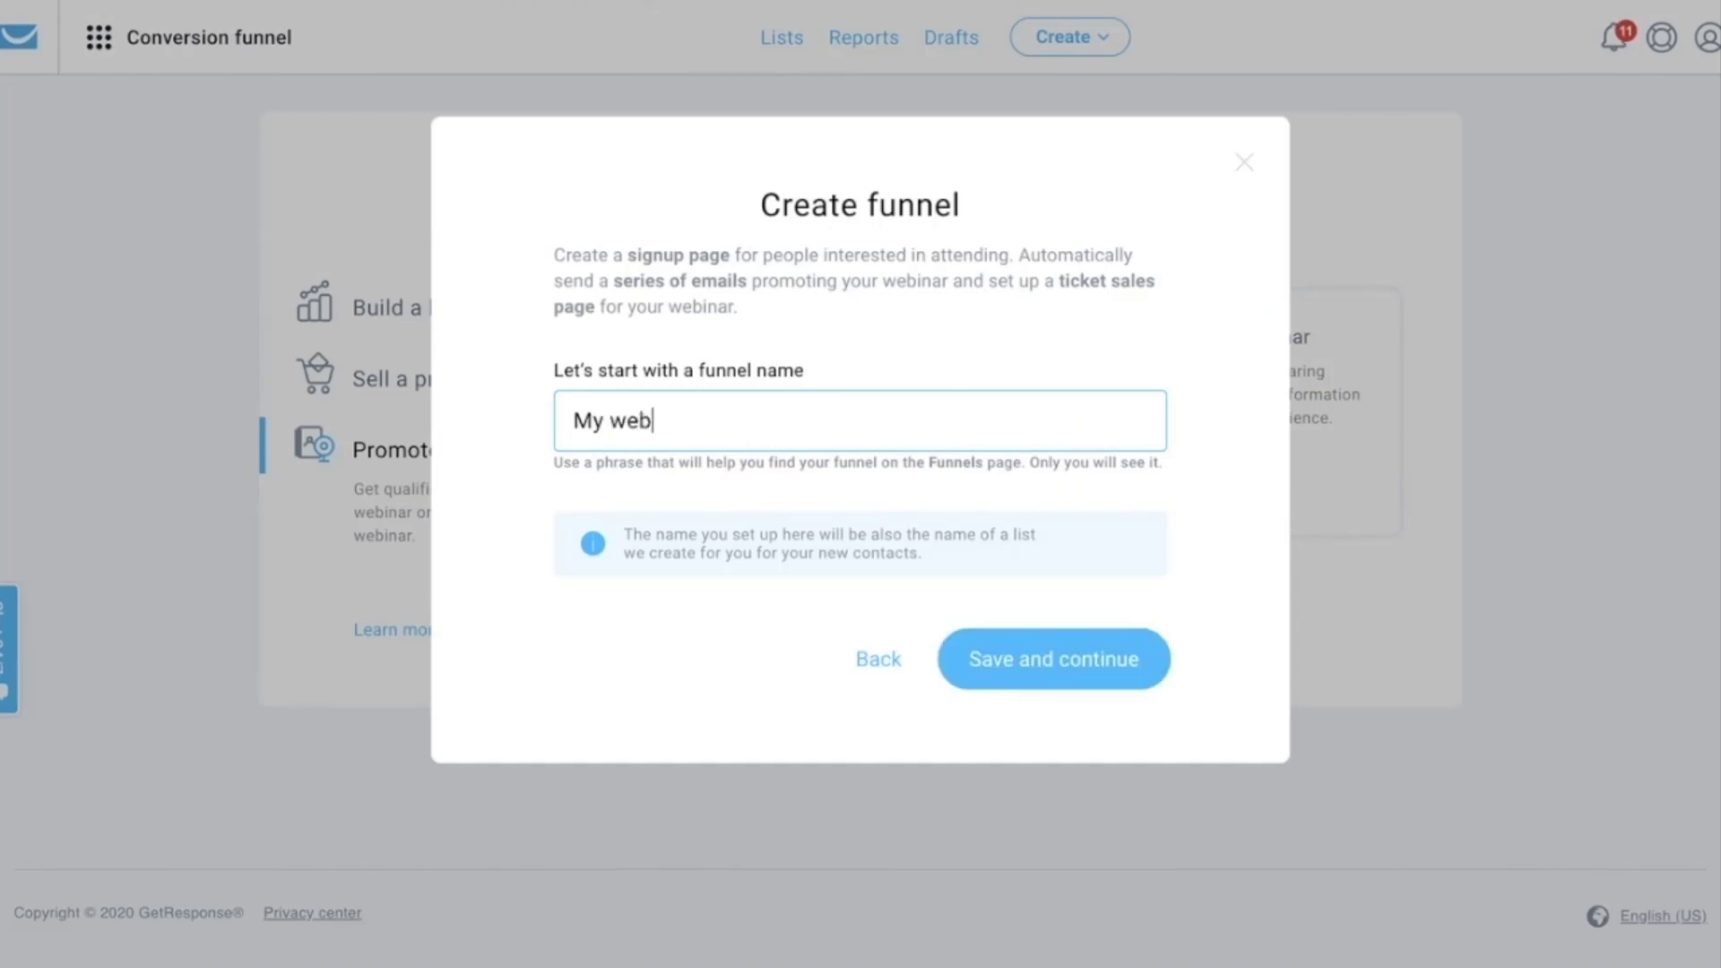
{"action": "type", "text": "inar funnel"}
{"action": "key", "text": "BackSpace"}
{"action": "key", "text": "BackSpace"}
{"action": "type", "text": "nel name"}
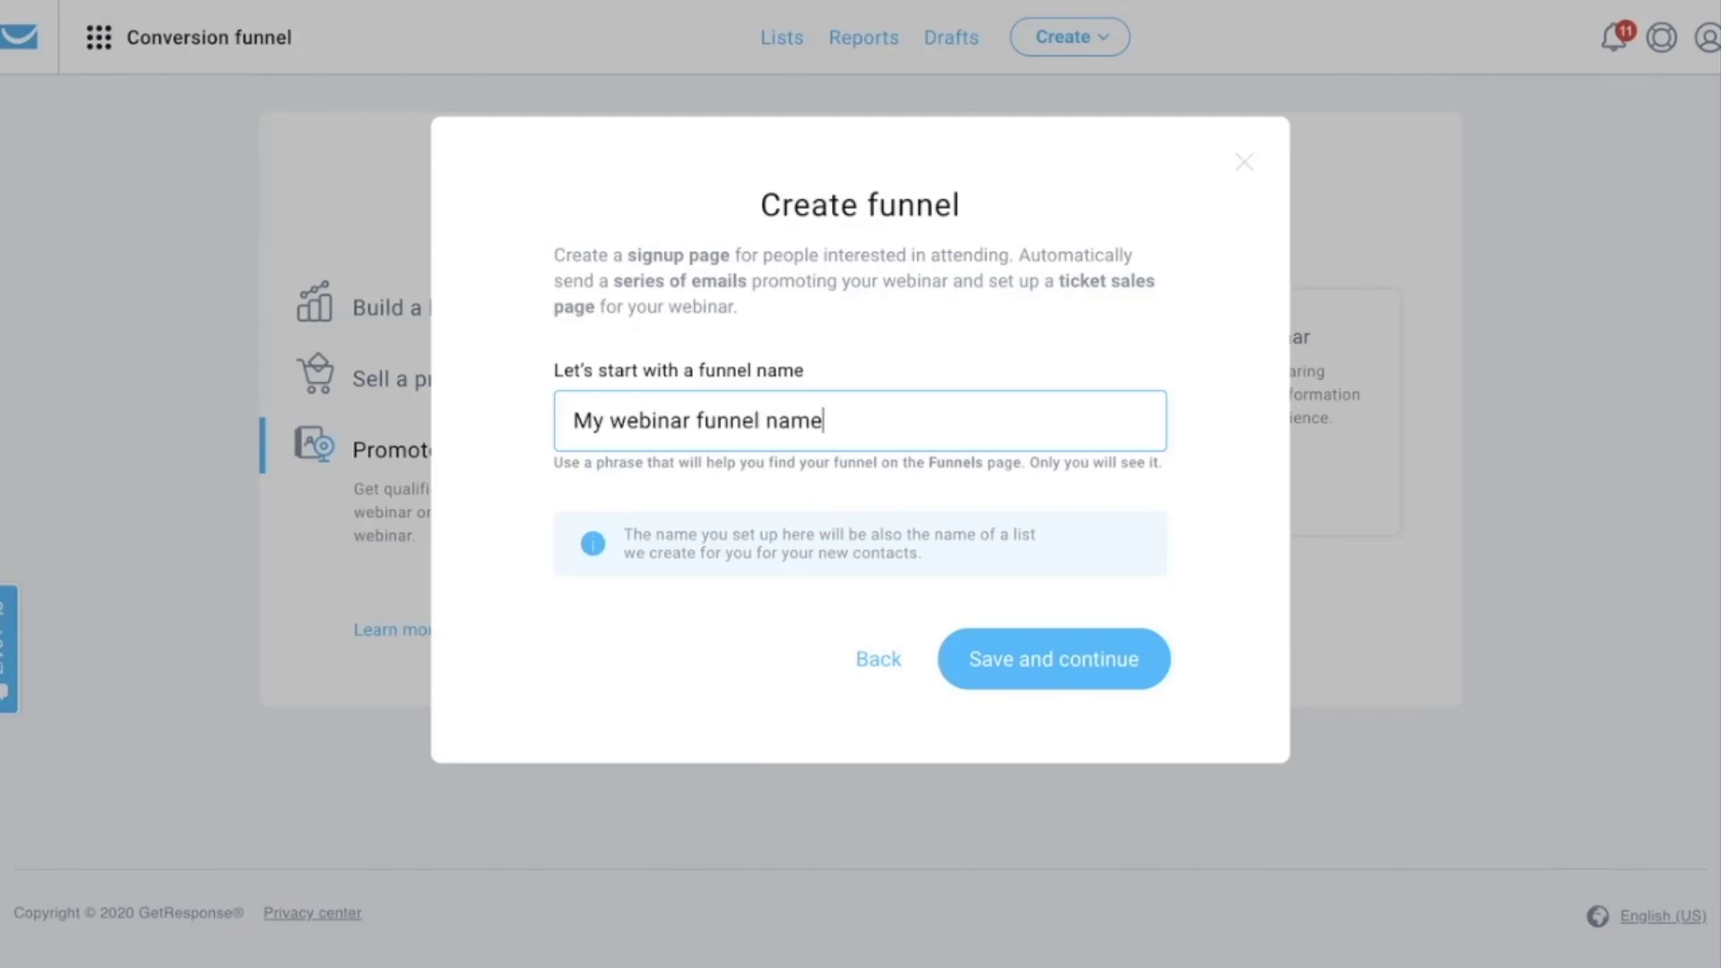
{"action": "left_click", "coordinate": [977, 669]}
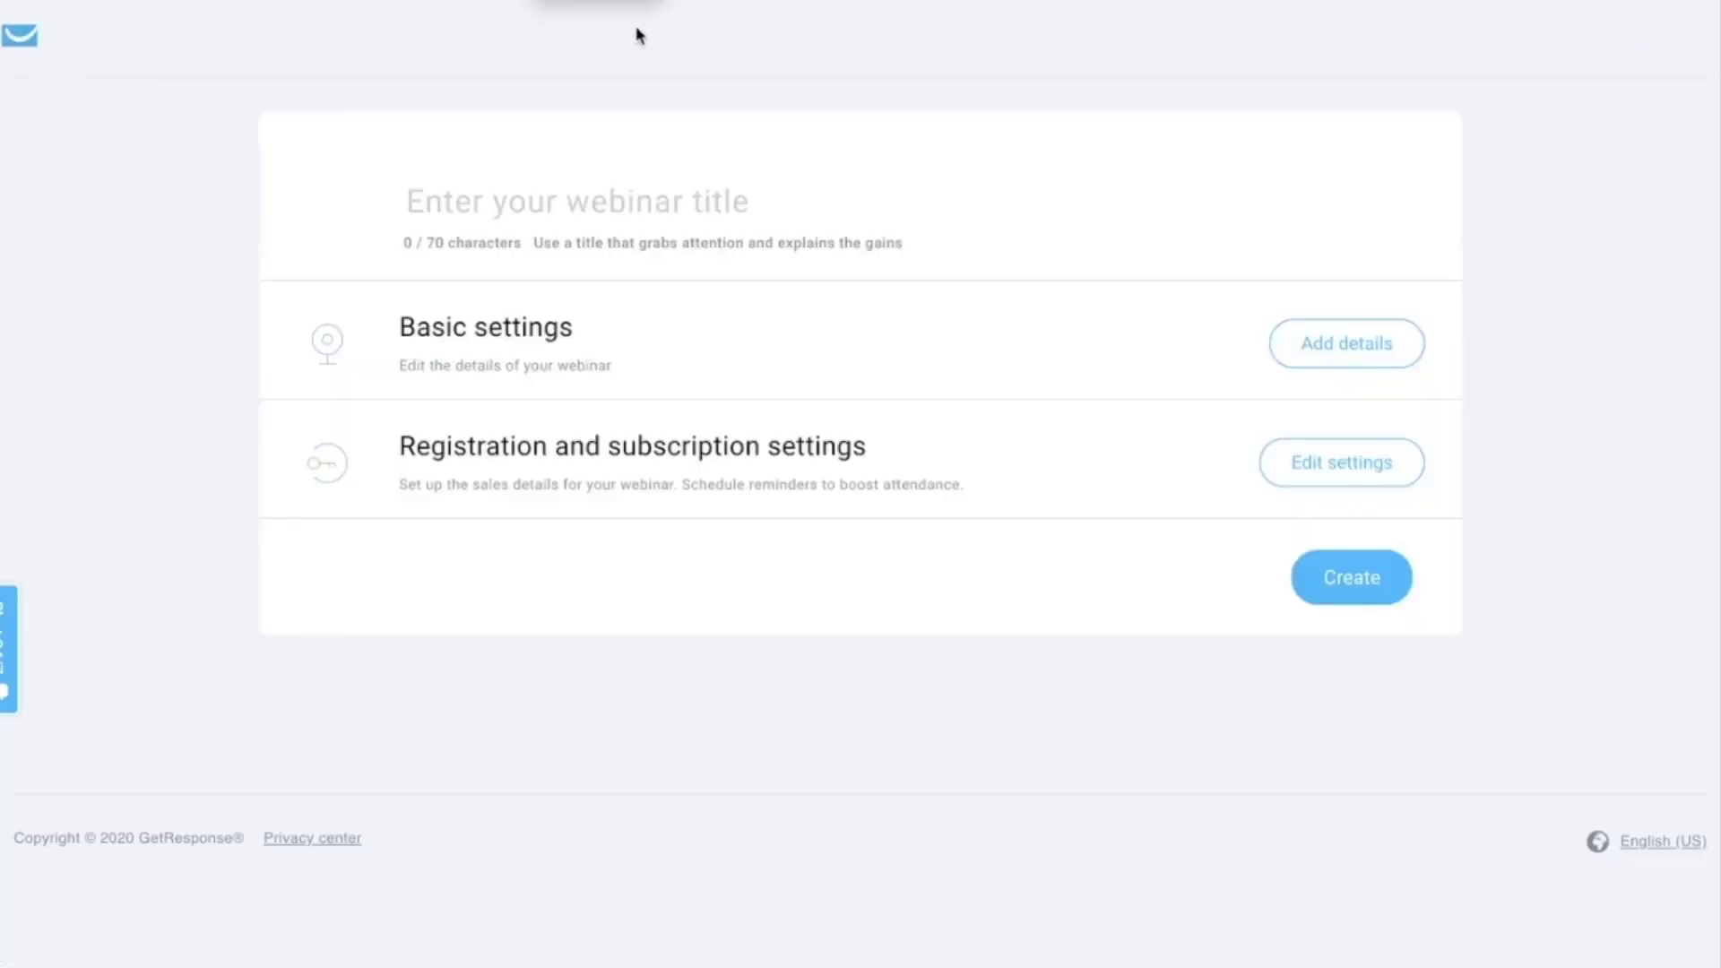
- Title the webinar "My webinar"
{"action": "left_click", "coordinate": [573, 190]}
{"action": "type", "text": "My webinar"}
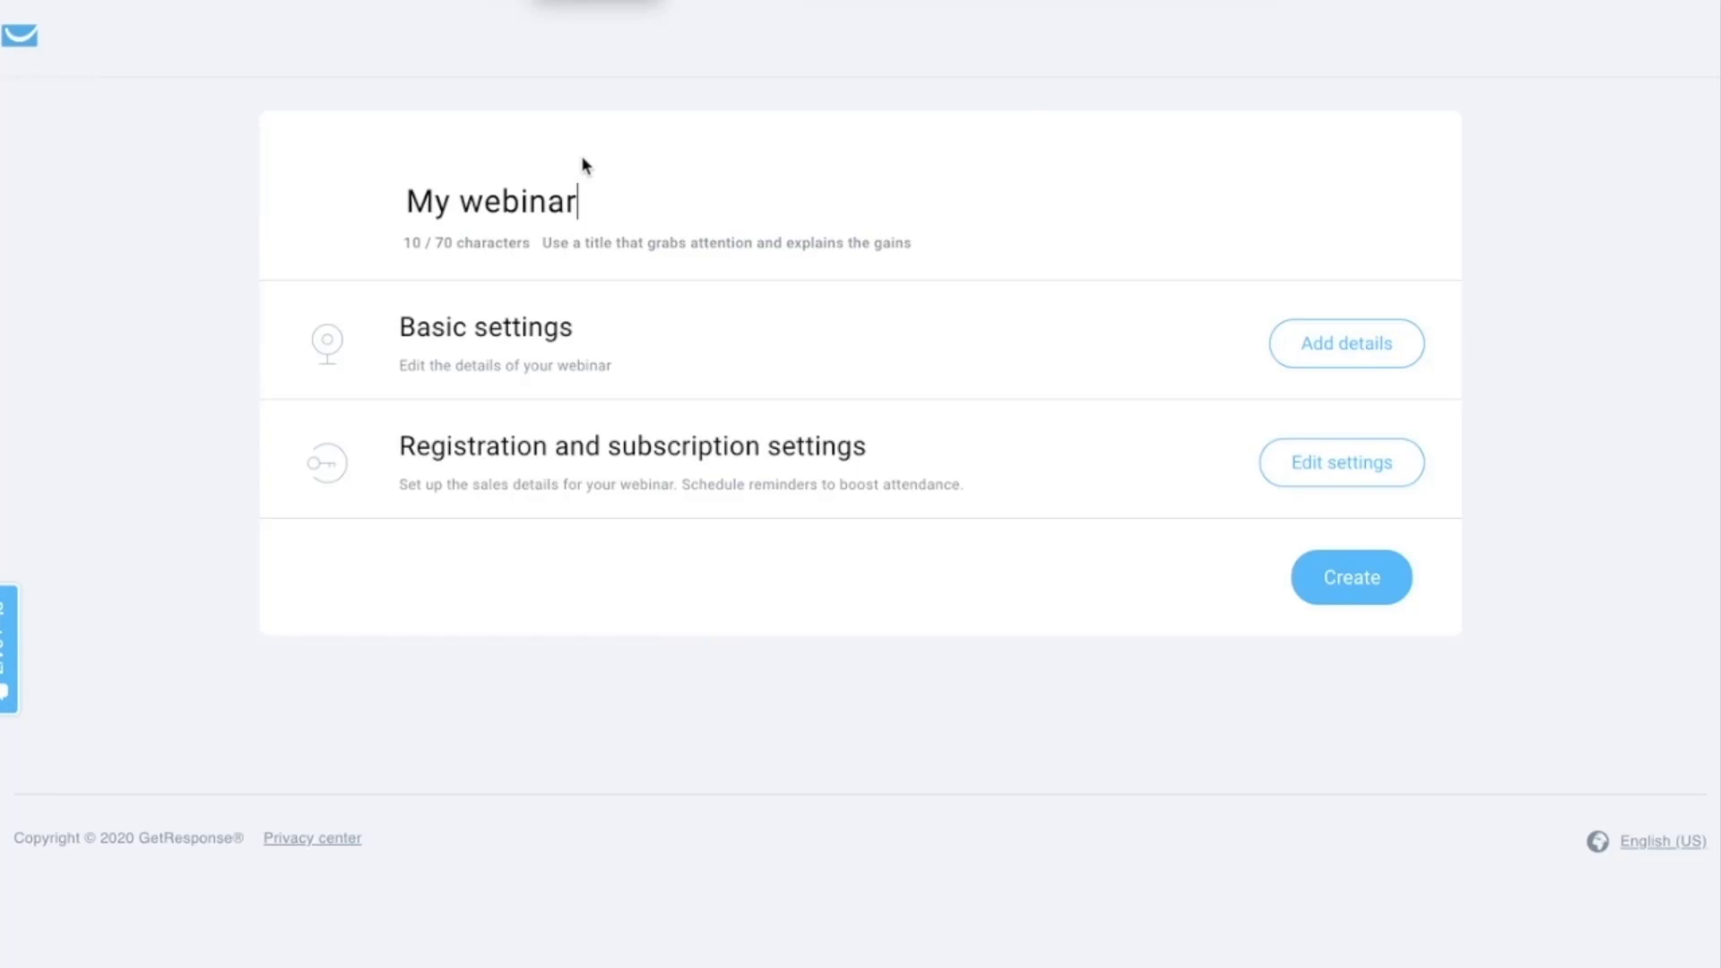
{"action": "left_click", "coordinate": [402, 199]}
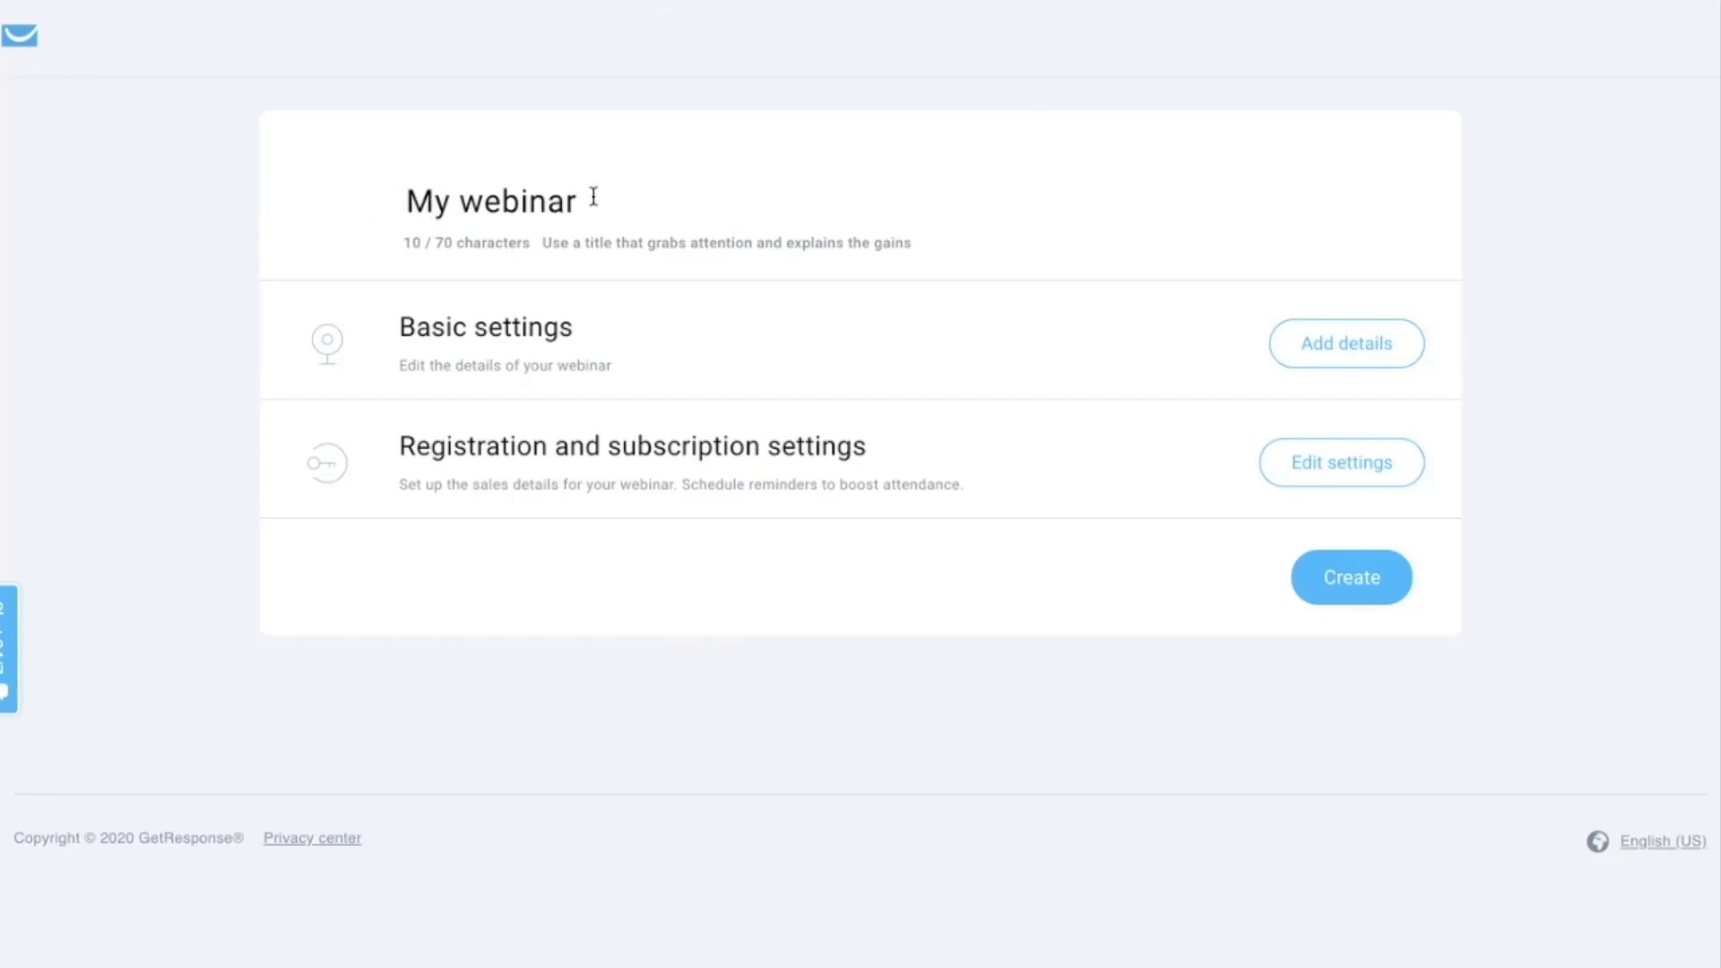
- Open the webinar's basic settings and set its date to Nov 12, 2020
{"action": "left_click", "coordinate": [1353, 346]}
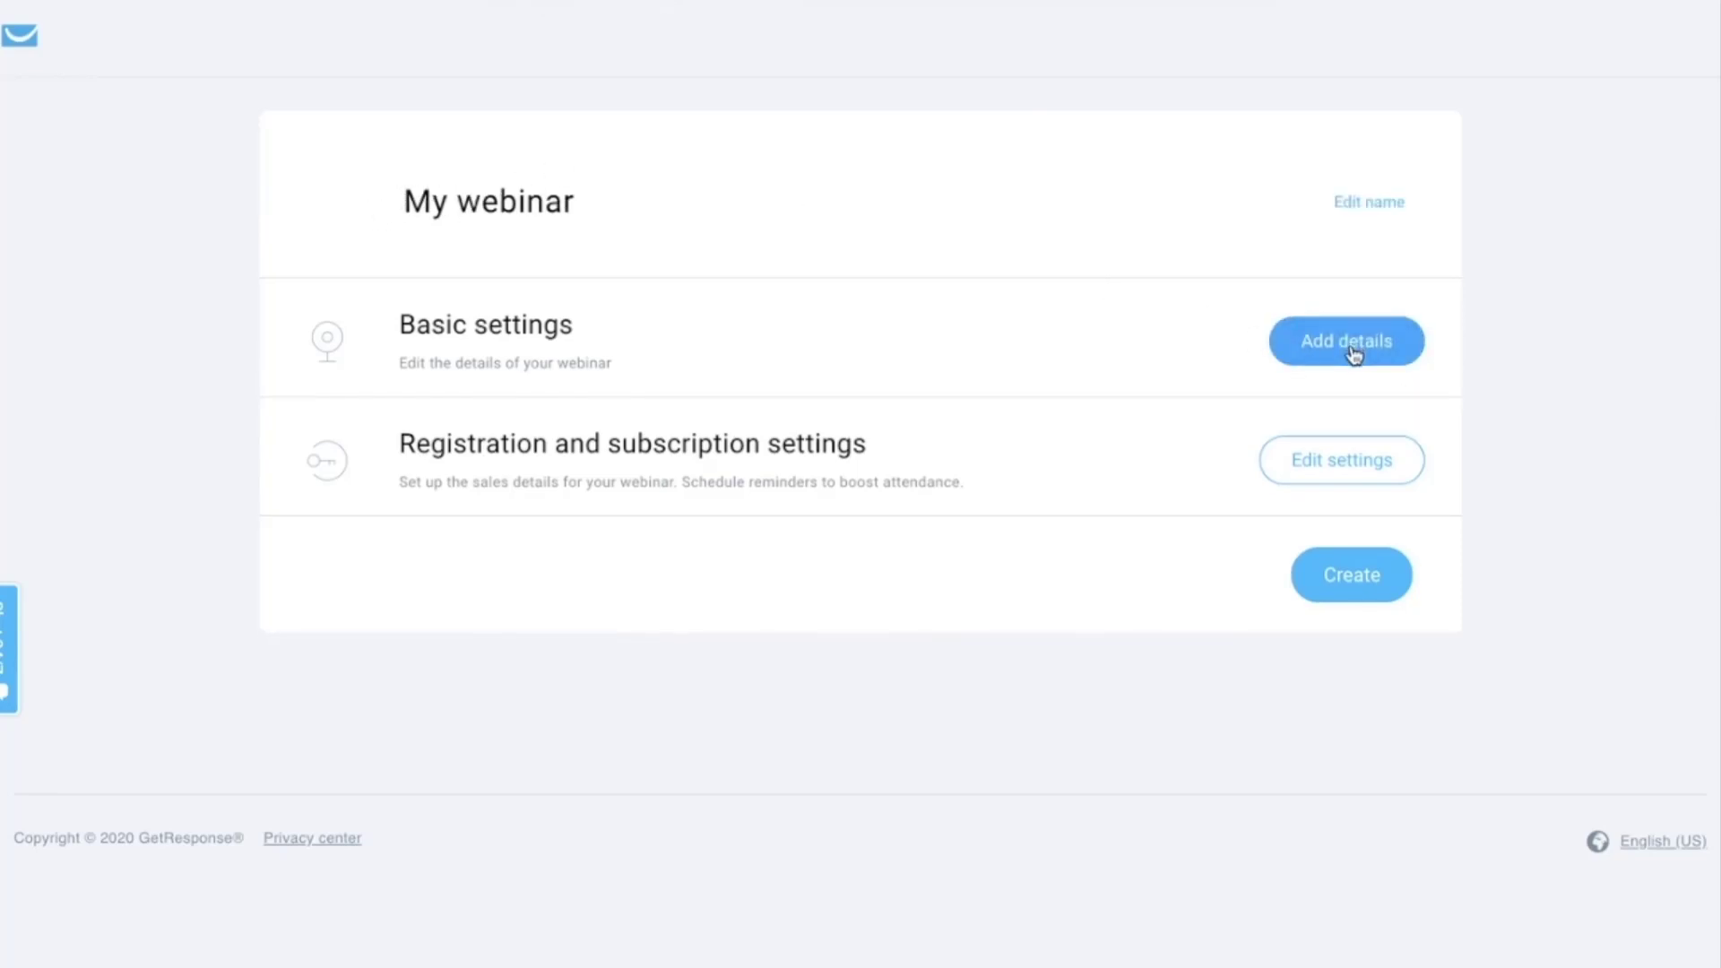
{"action": "scroll", "coordinate": [726, 323], "scroll_direction": "down", "scroll_amount": 1}
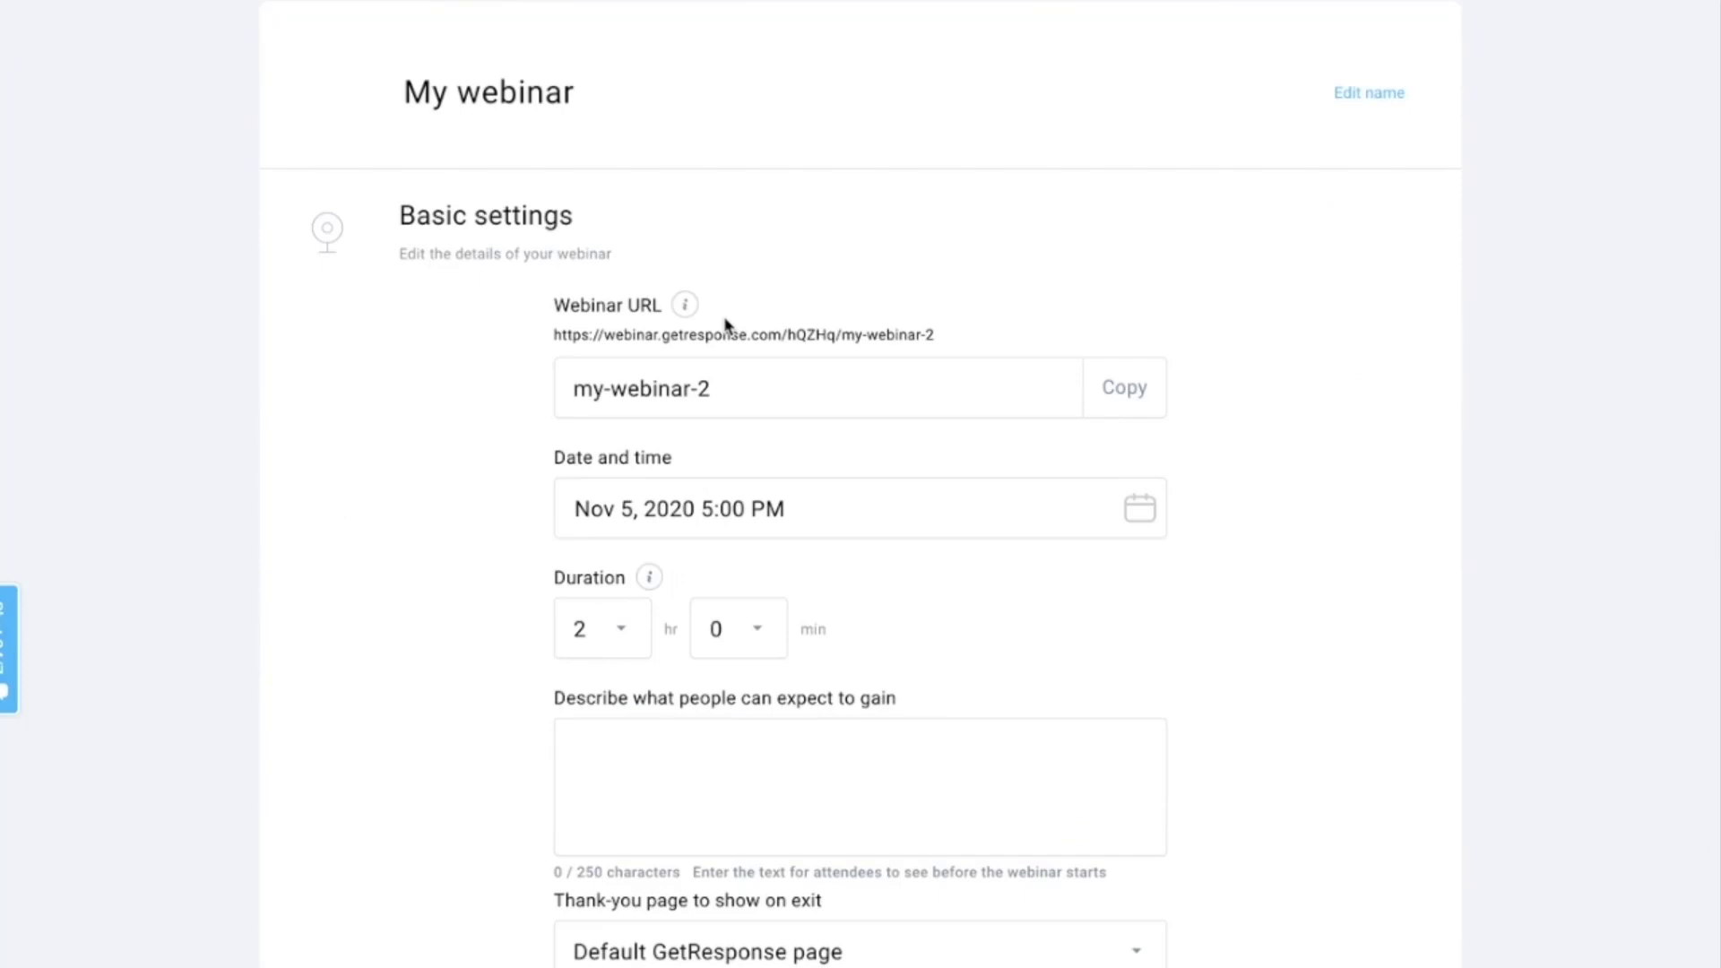
{"action": "triple_click", "coordinate": [705, 387]}
{"action": "scroll", "coordinate": [710, 387], "scroll_direction": "down", "scroll_amount": 1}
{"action": "left_click_drag", "start_coordinate": [553, 355], "coordinate": [722, 358]}
{"action": "left_click", "coordinate": [1137, 408]}
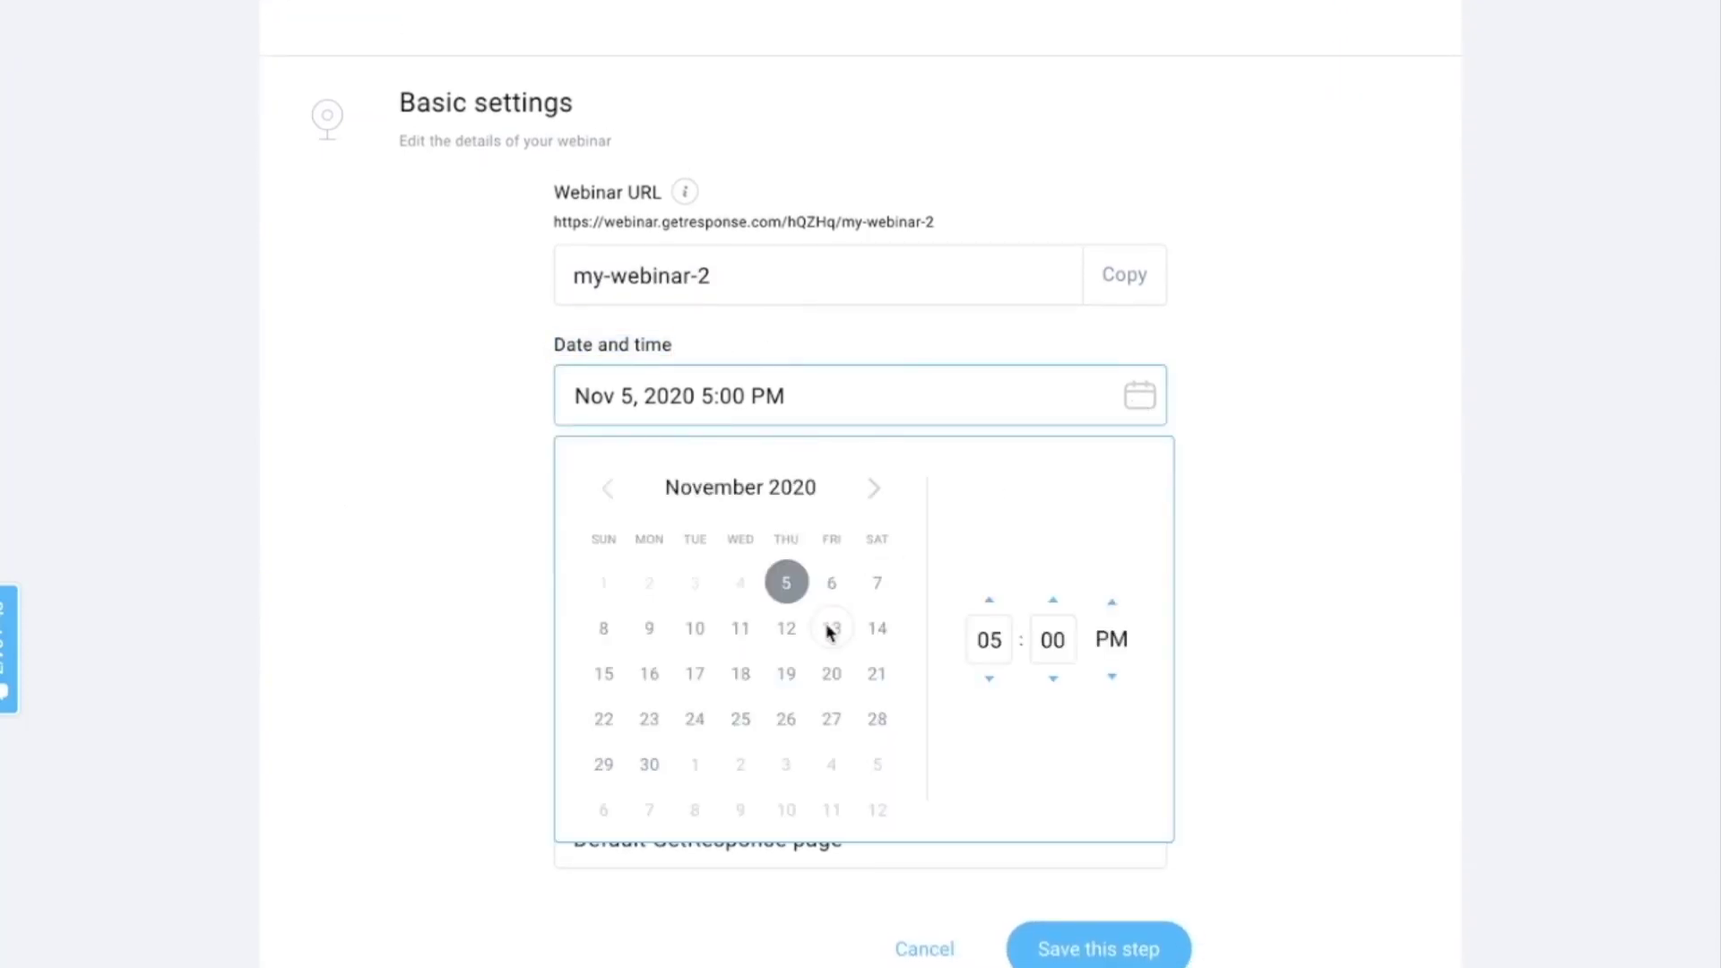
{"action": "left_click", "coordinate": [788, 629]}
{"action": "left_click", "coordinate": [494, 379]}
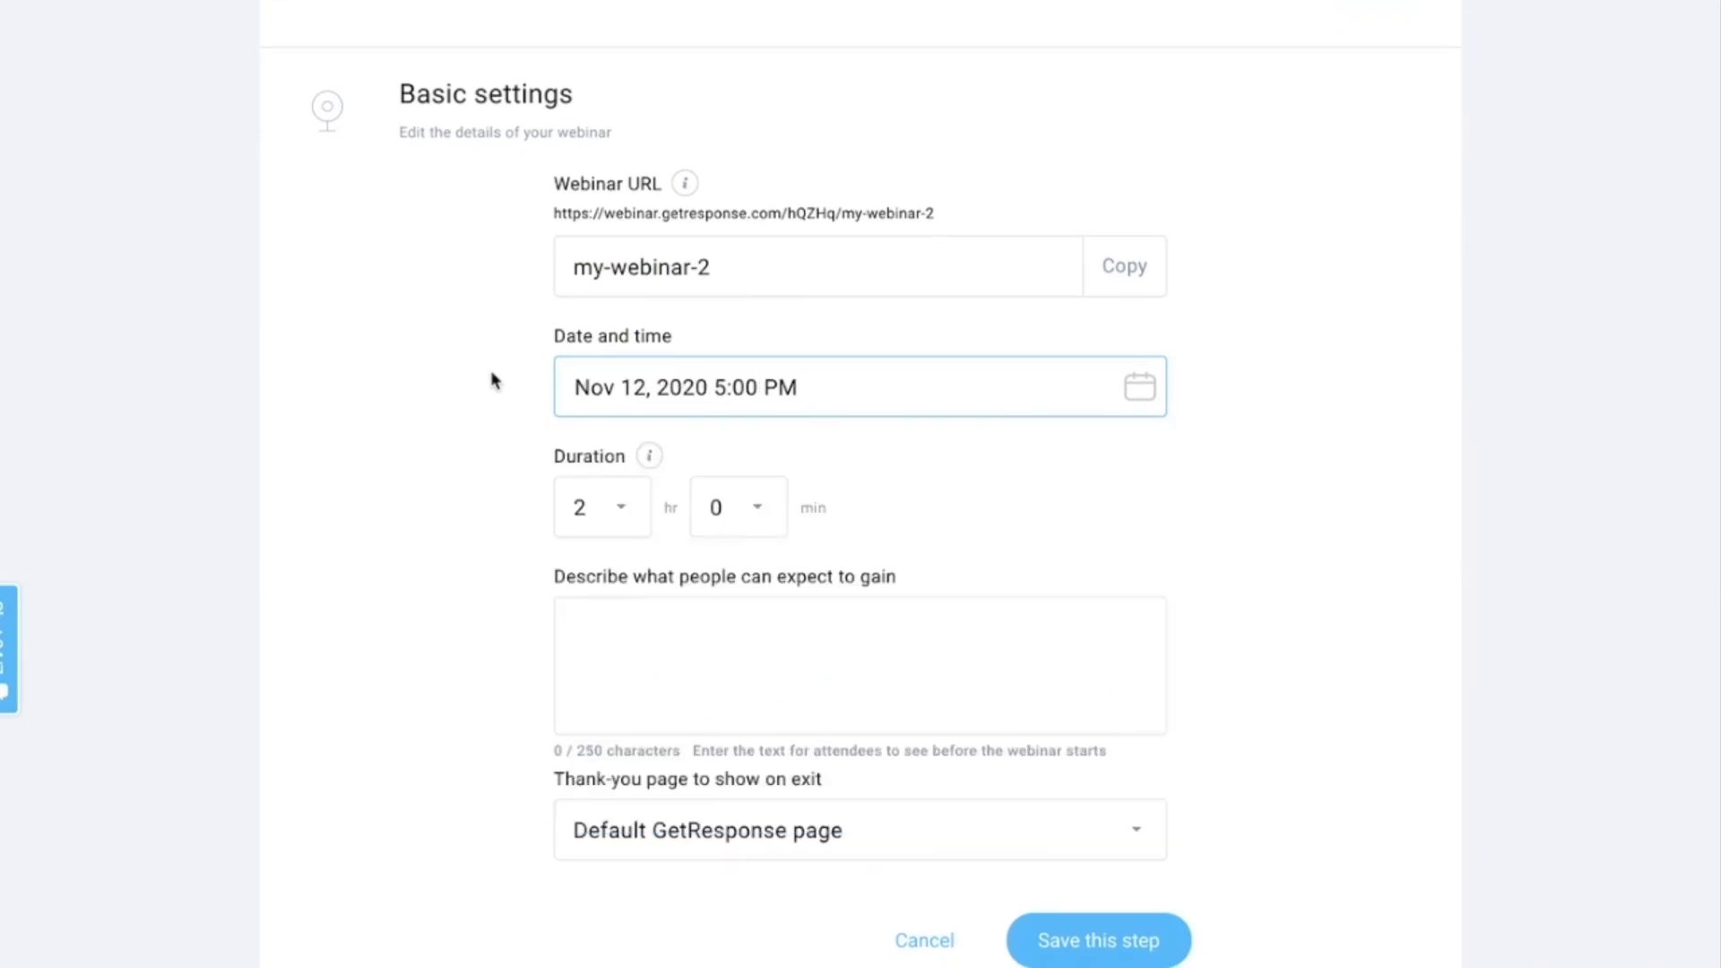
- Set the webinar's duration to 1 hour and enter "My description" as what people can expect to gain
{"action": "scroll", "coordinate": [659, 444], "scroll_direction": "down", "scroll_amount": 1}
{"action": "left_click", "coordinate": [620, 431]}
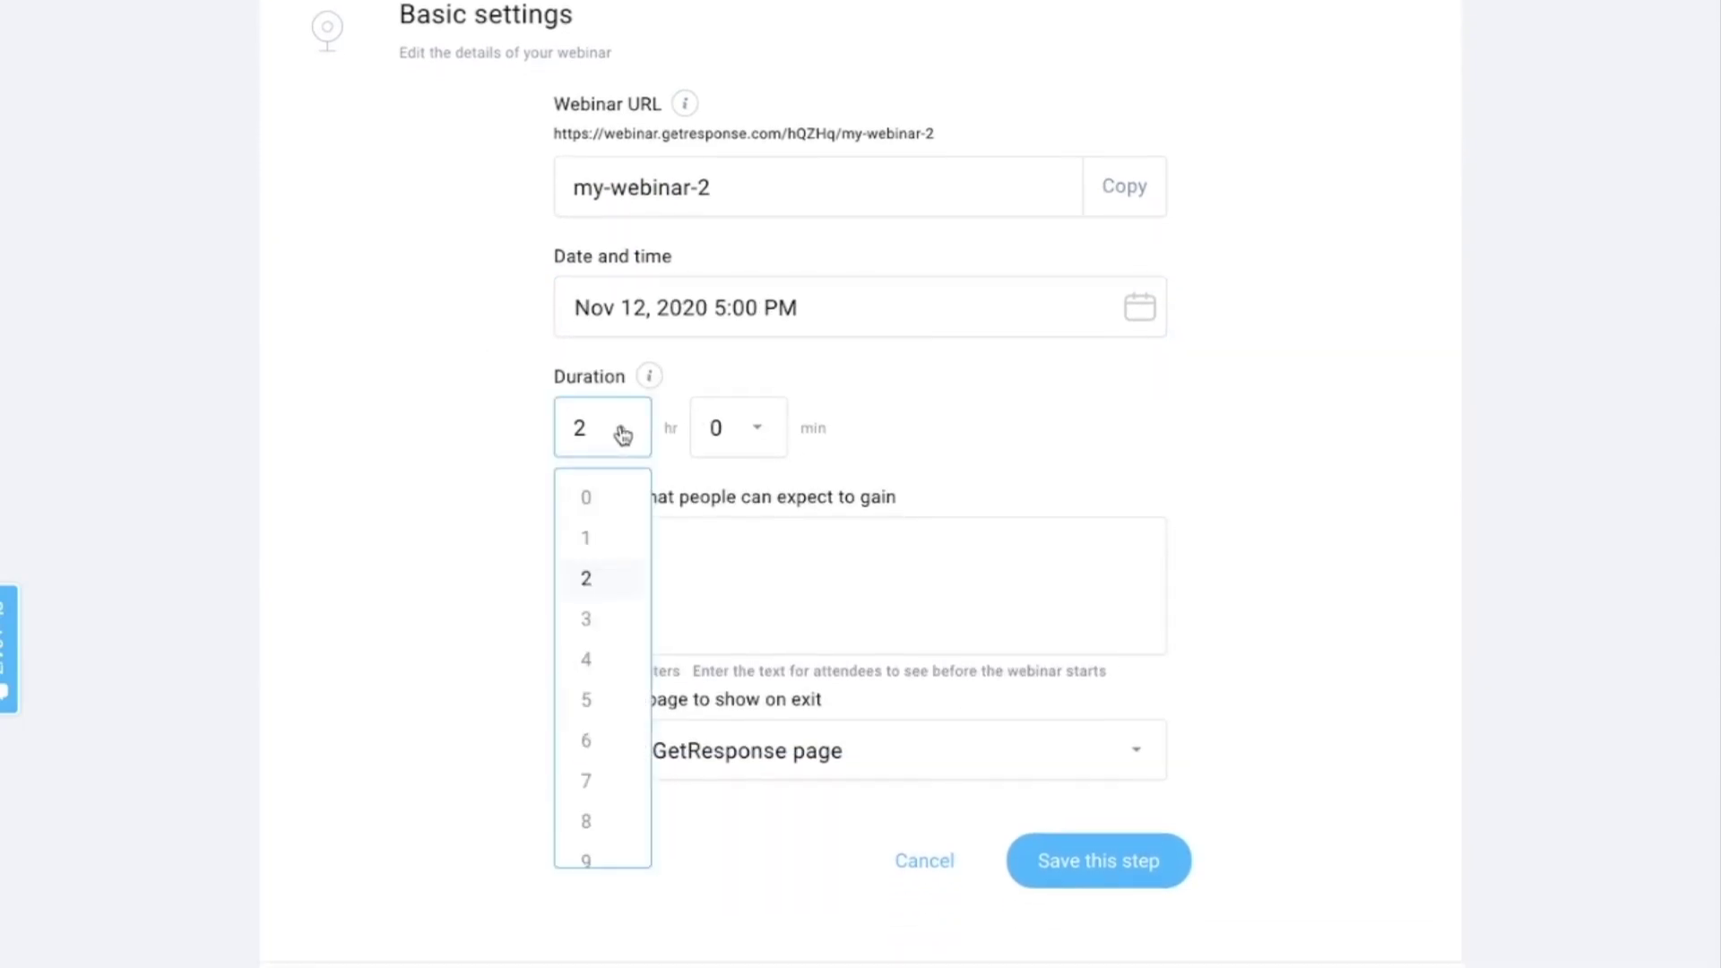
{"action": "left_click", "coordinate": [596, 536]}
{"action": "scroll", "coordinate": [733, 508], "scroll_direction": "down", "scroll_amount": 1}
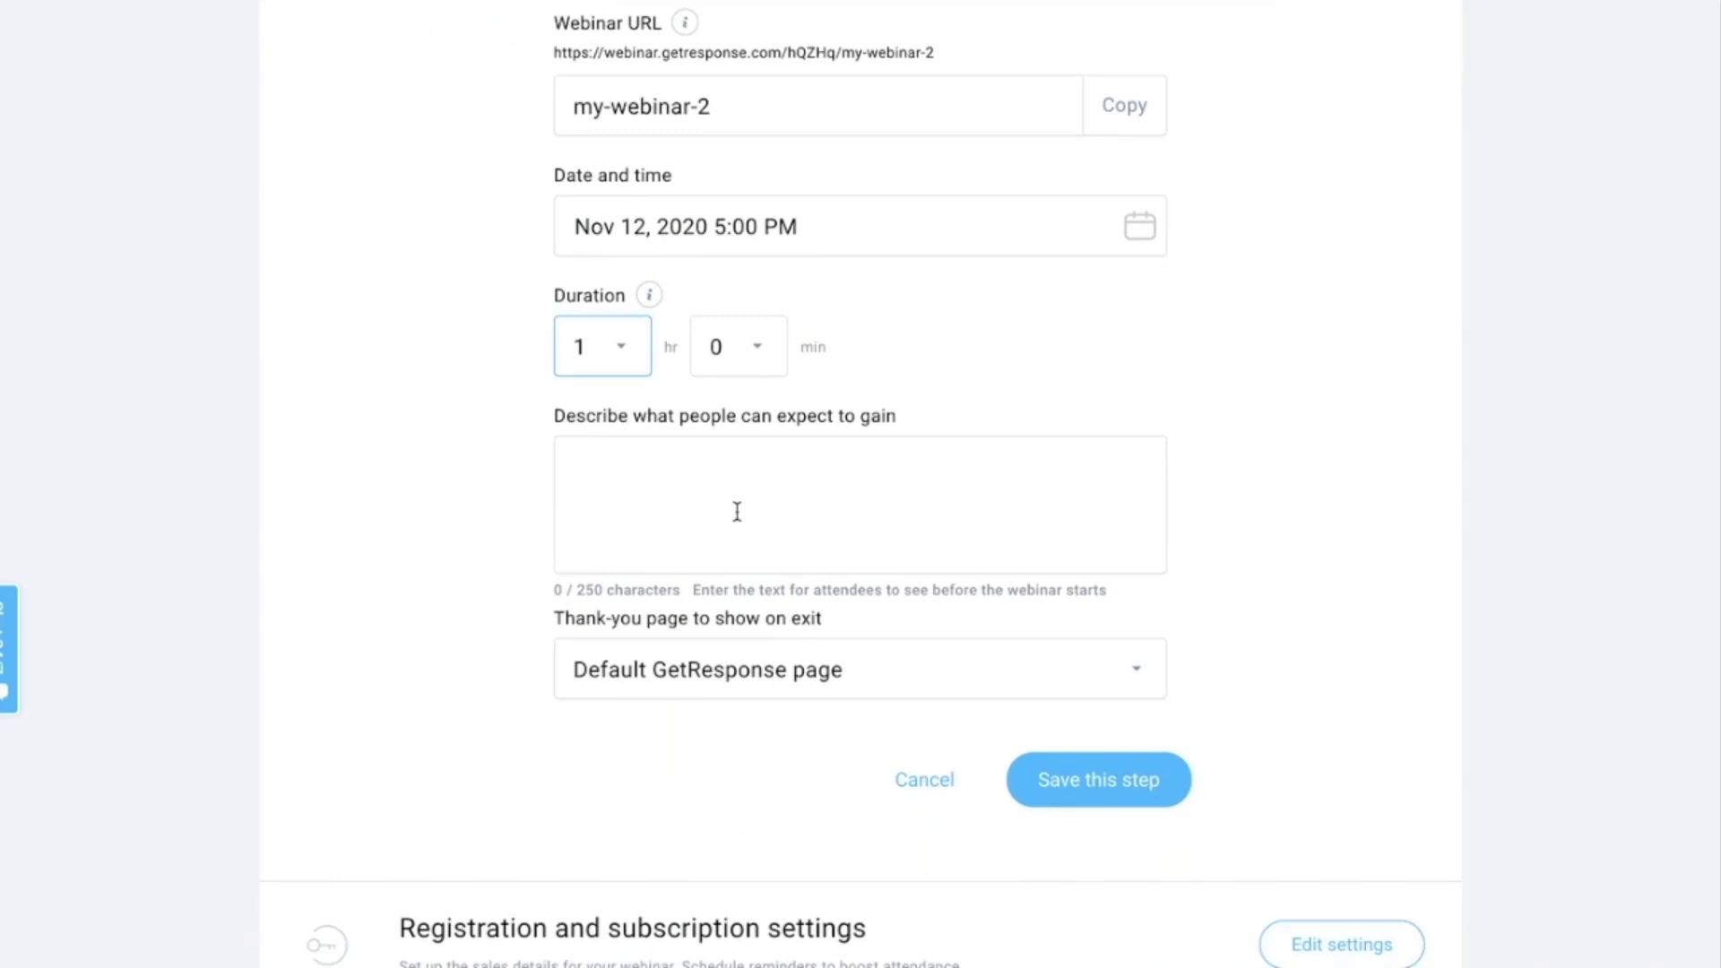
{"action": "left_click", "coordinate": [664, 480]}
{"action": "type", "text": "My description"}
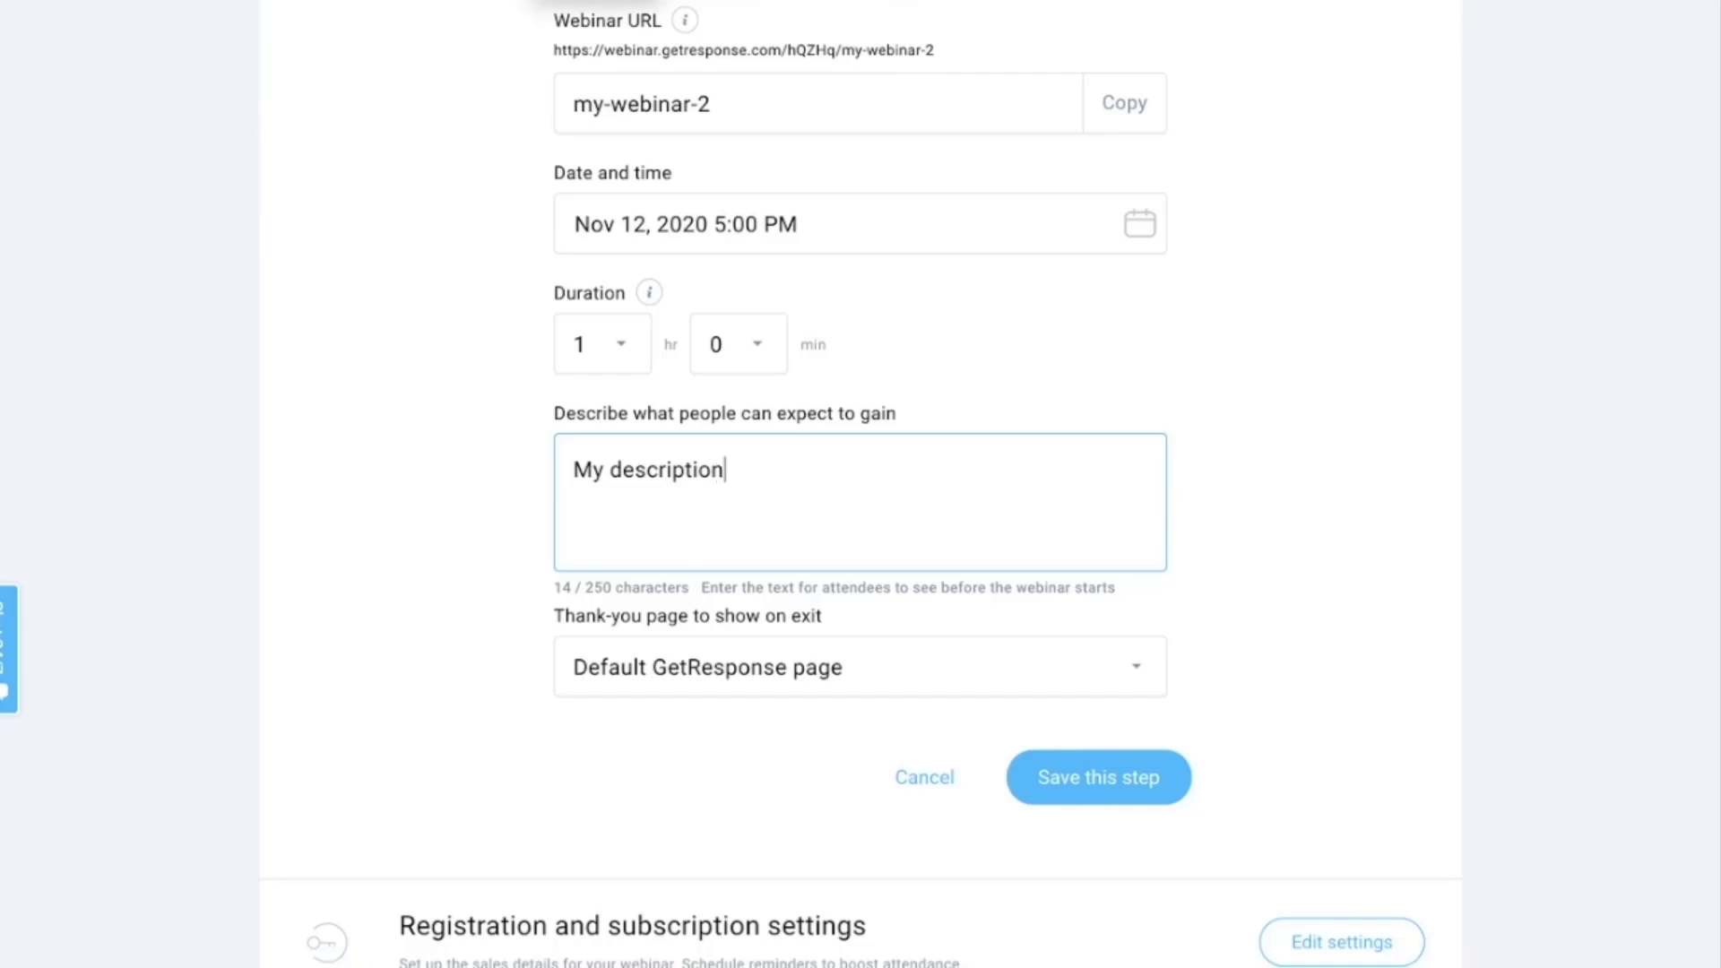
- Keep the default GetResponse page as the thank-you page on exit and save the webinar's basic settings
{"action": "scroll", "coordinate": [899, 508], "scroll_direction": "down", "scroll_amount": 2}
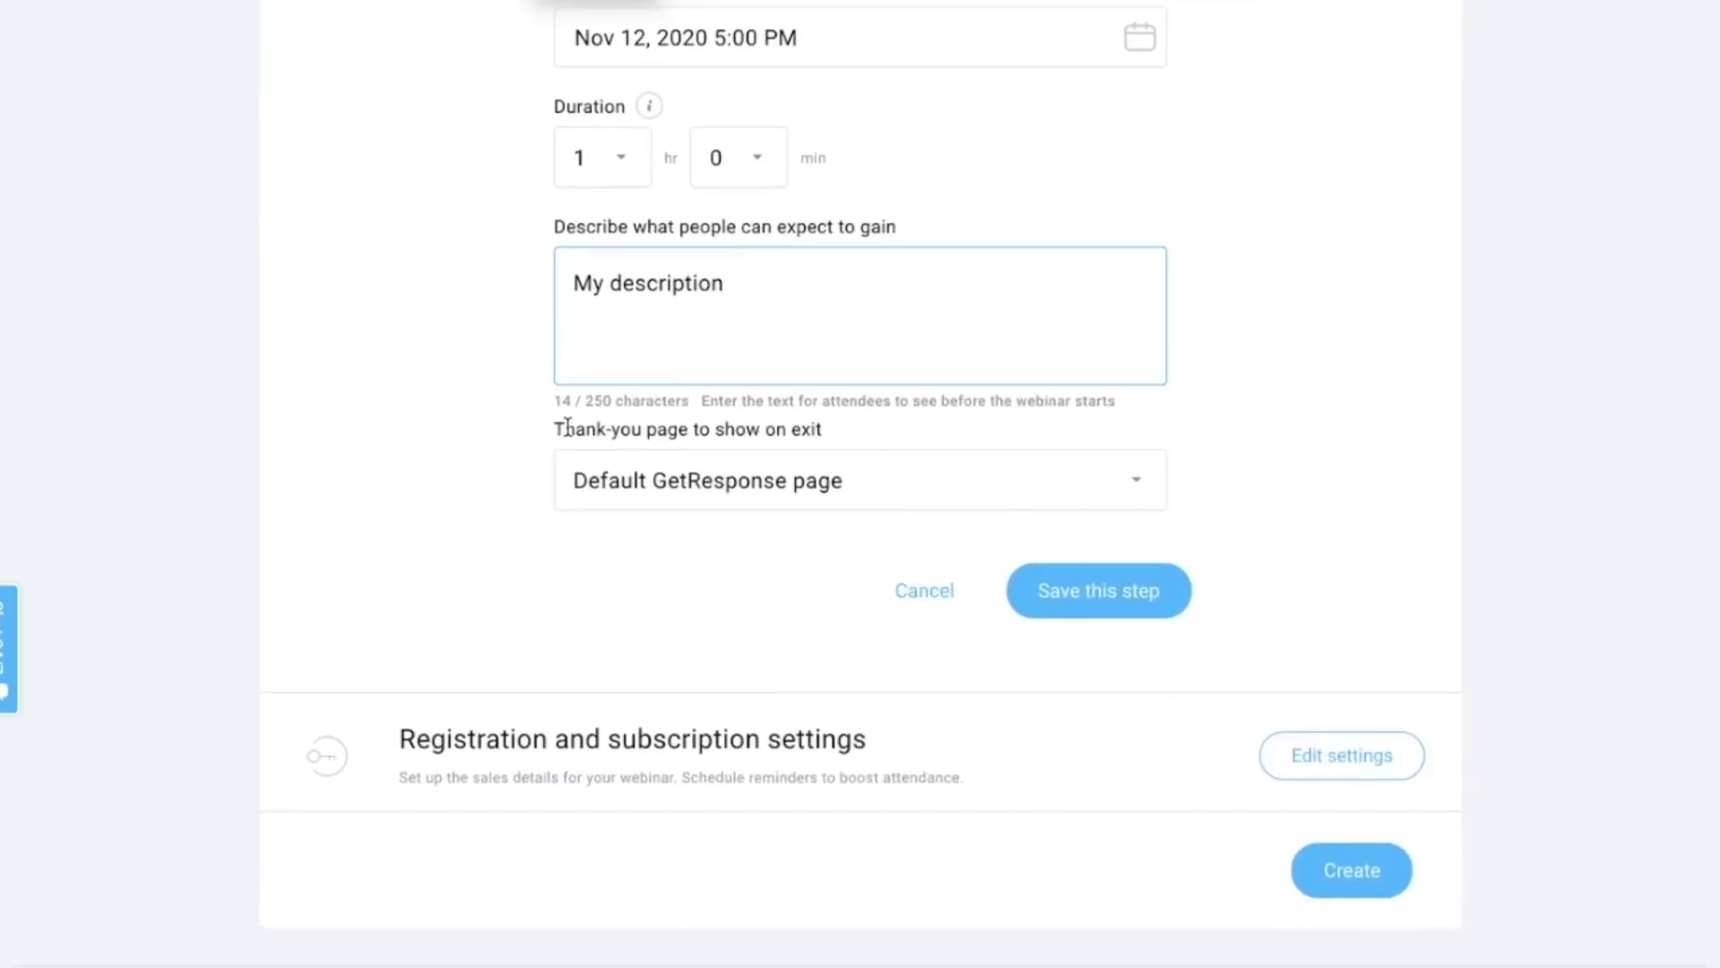
{"action": "left_click_drag", "start_coordinate": [555, 431], "coordinate": [893, 426]}
{"action": "left_click", "coordinate": [891, 426]}
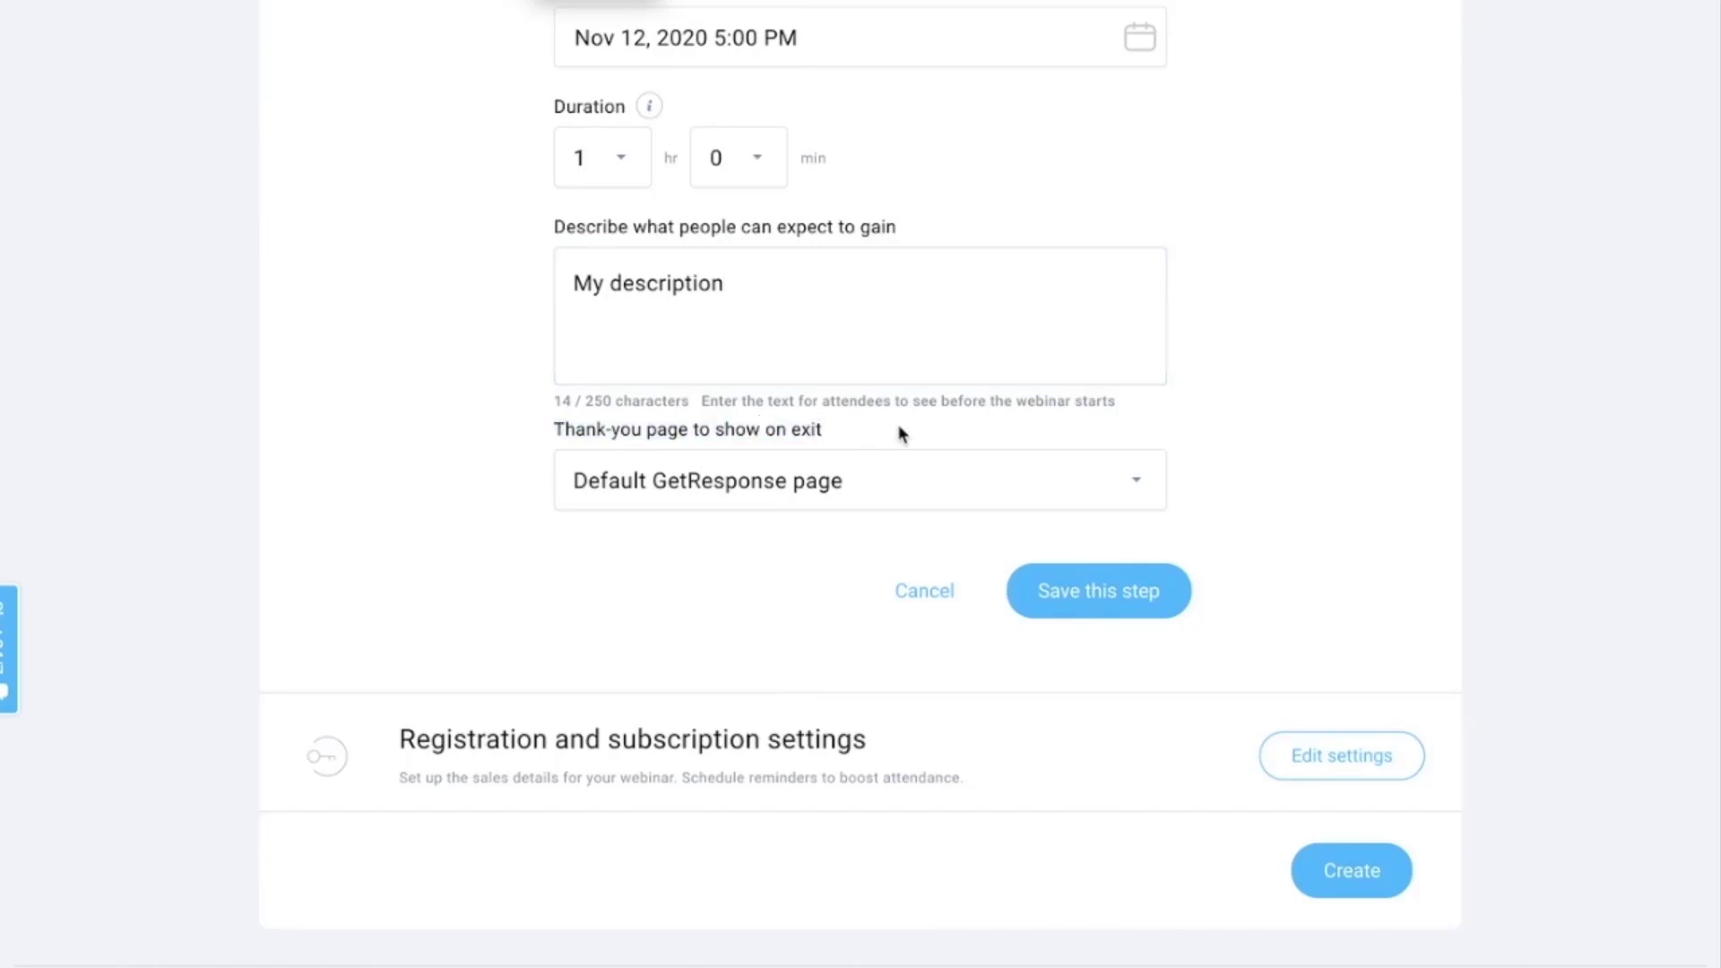
{"action": "left_click", "coordinate": [985, 490]}
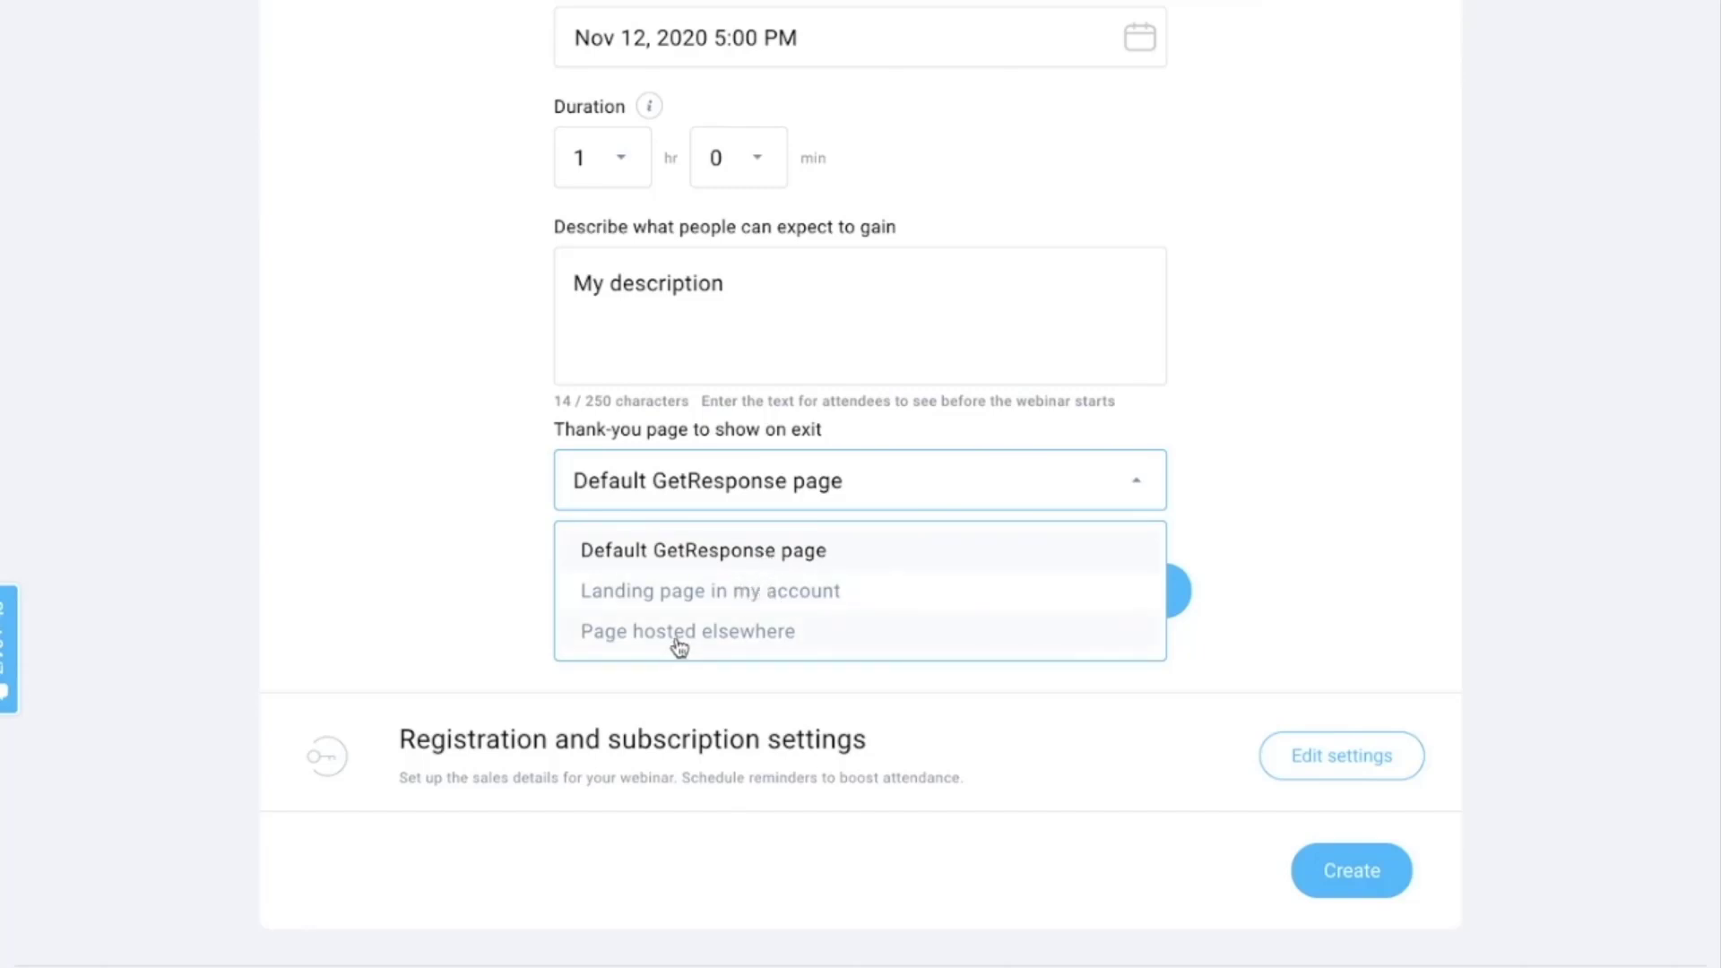
{"action": "left_click", "coordinate": [481, 584]}
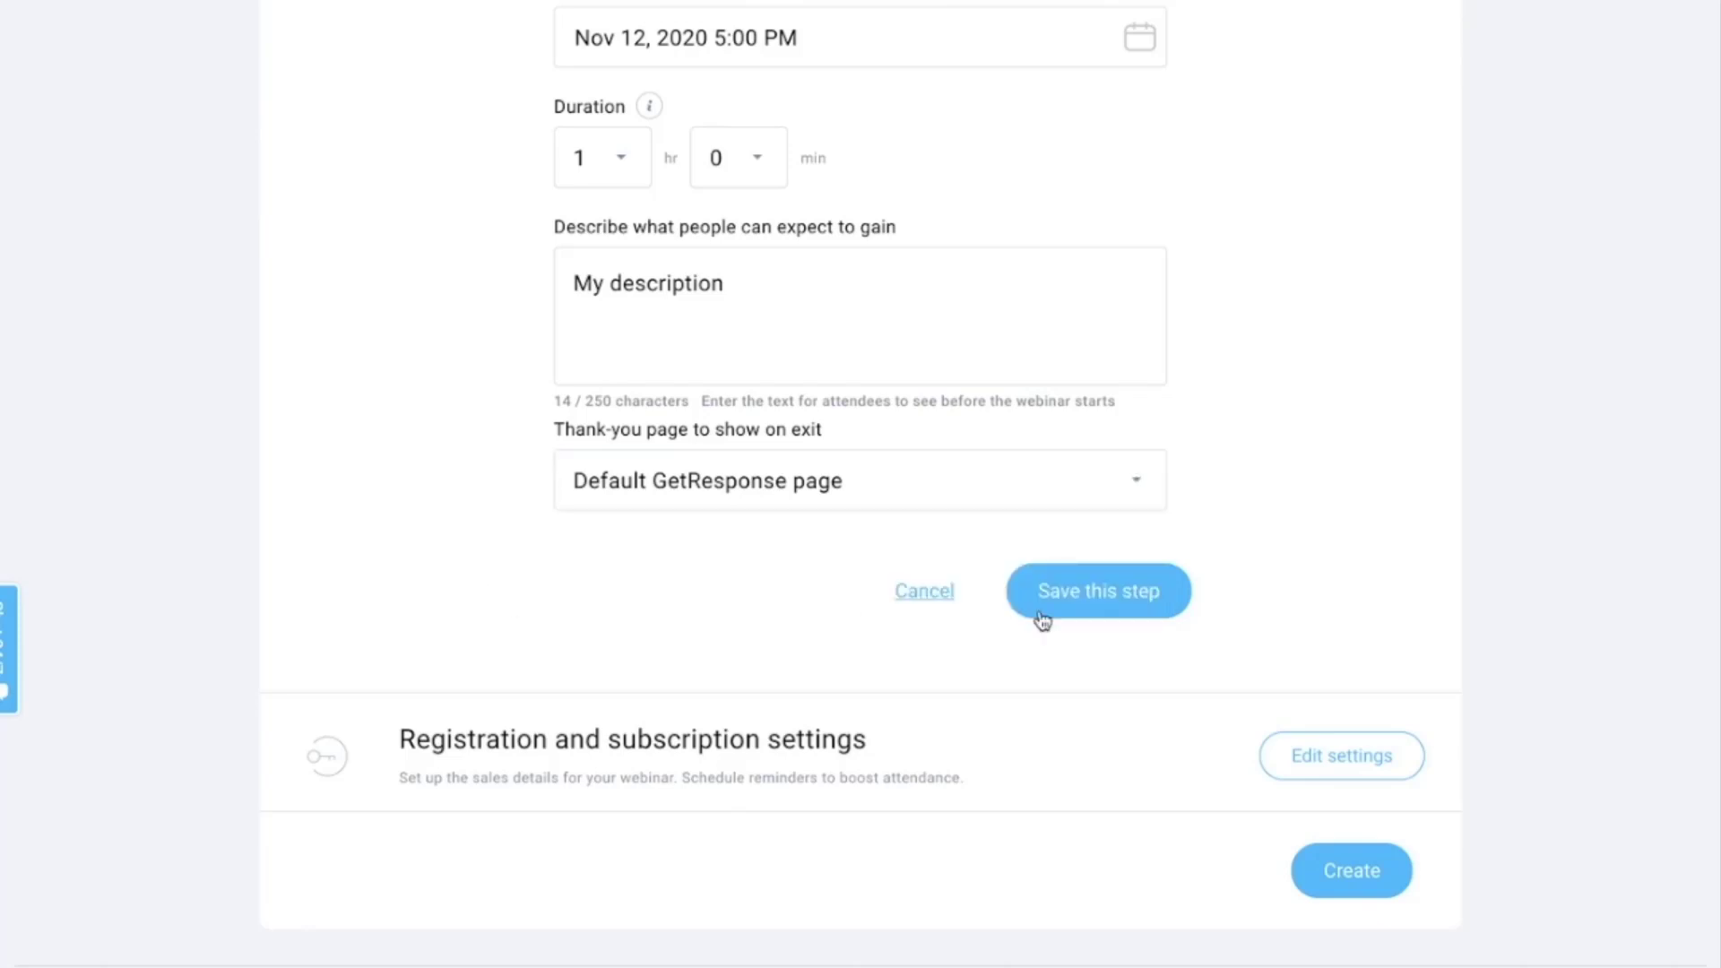
{"action": "left_click", "coordinate": [1115, 606]}
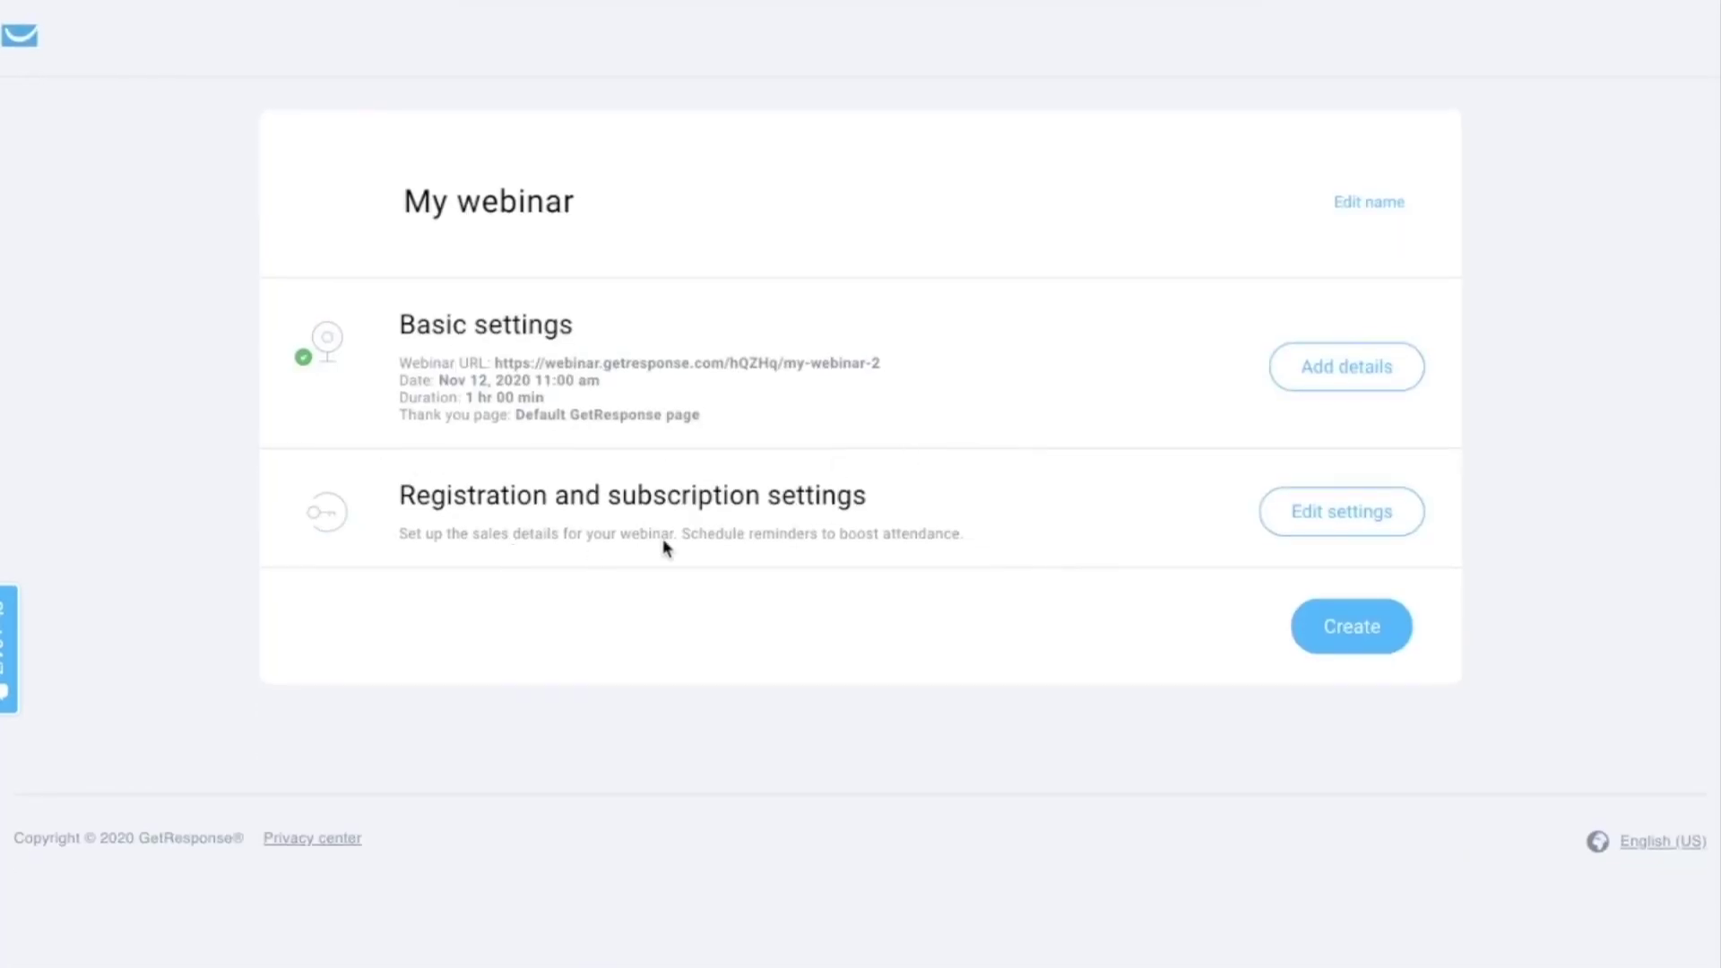
- Open the webinar's registration and subscription settings and assign the webinar to the Business coaching (USD) store
{"action": "left_click_drag", "start_coordinate": [397, 495], "coordinate": [904, 509]}
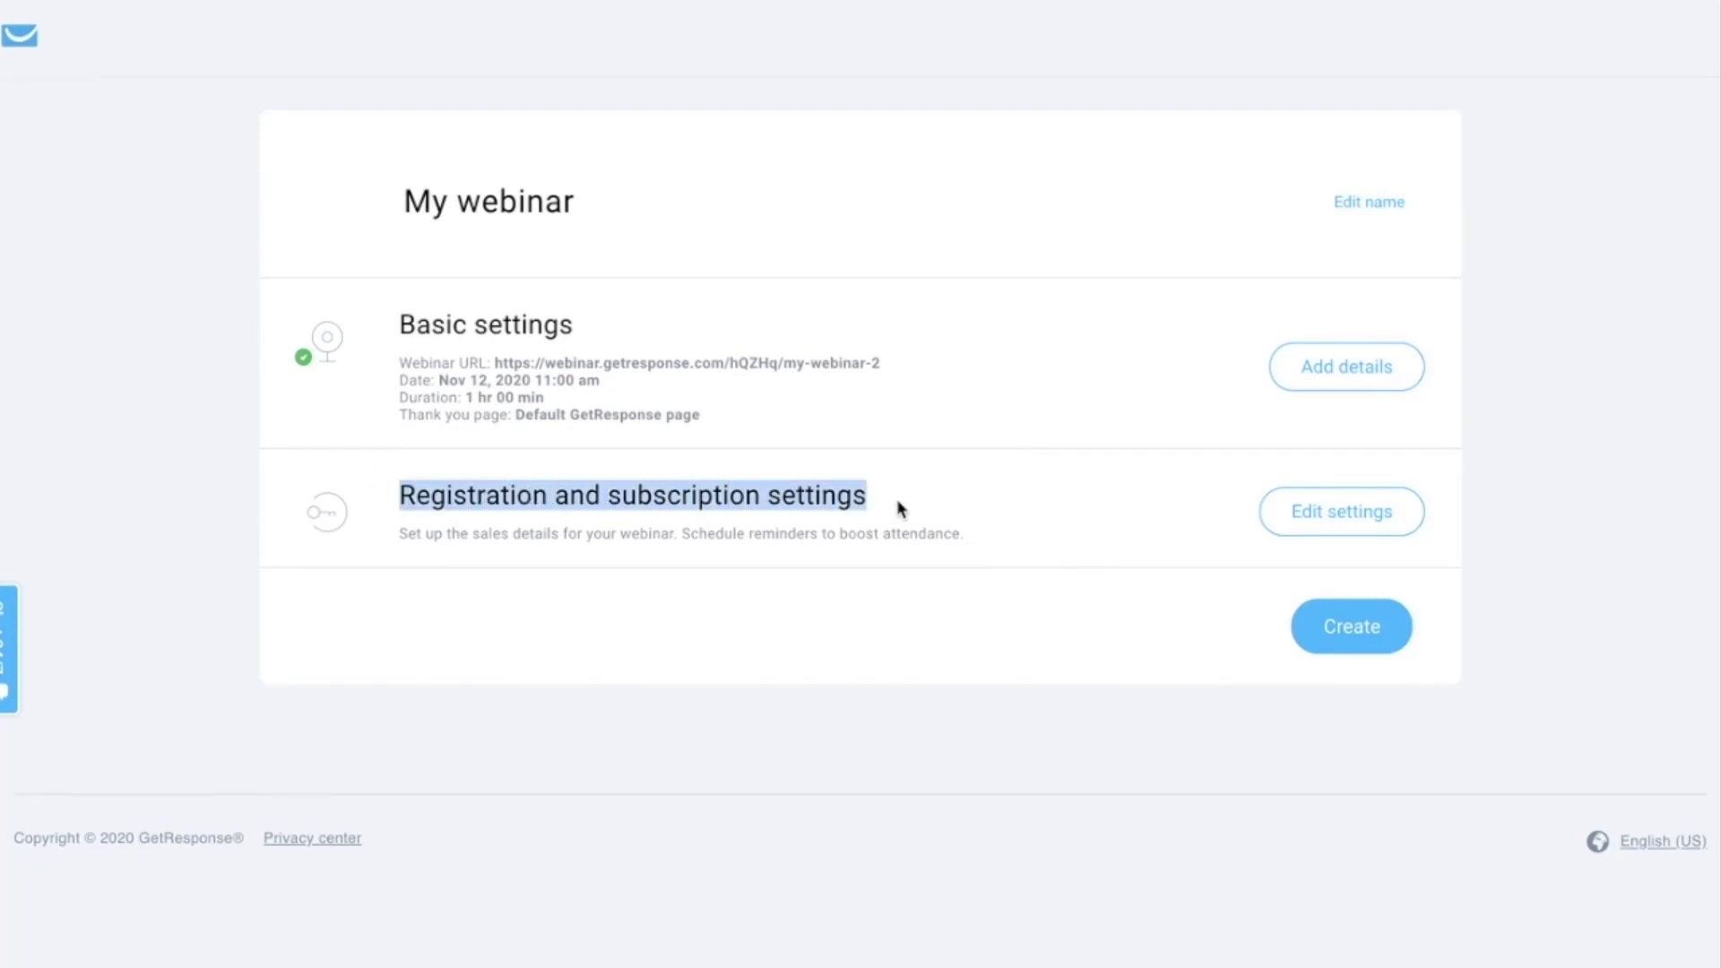
{"action": "left_click", "coordinate": [1364, 511]}
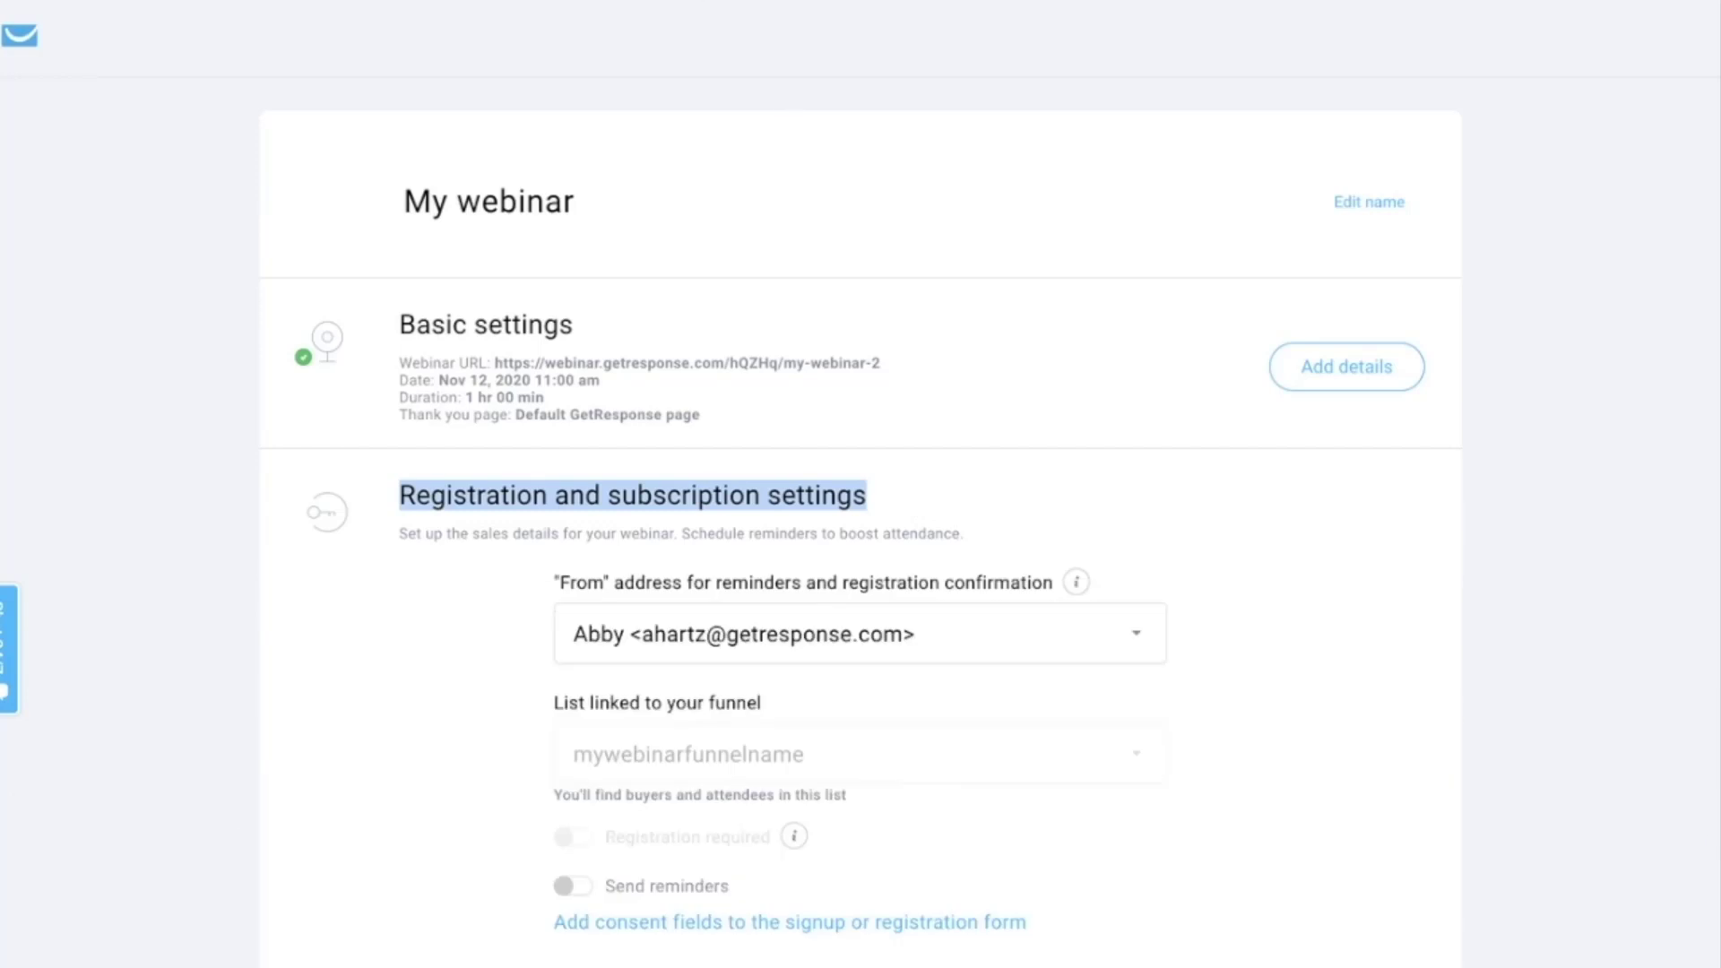
{"action": "scroll", "coordinate": [852, 338], "scroll_direction": "down", "scroll_amount": 3}
{"action": "scroll", "coordinate": [952, 492], "scroll_direction": "down", "scroll_amount": 2}
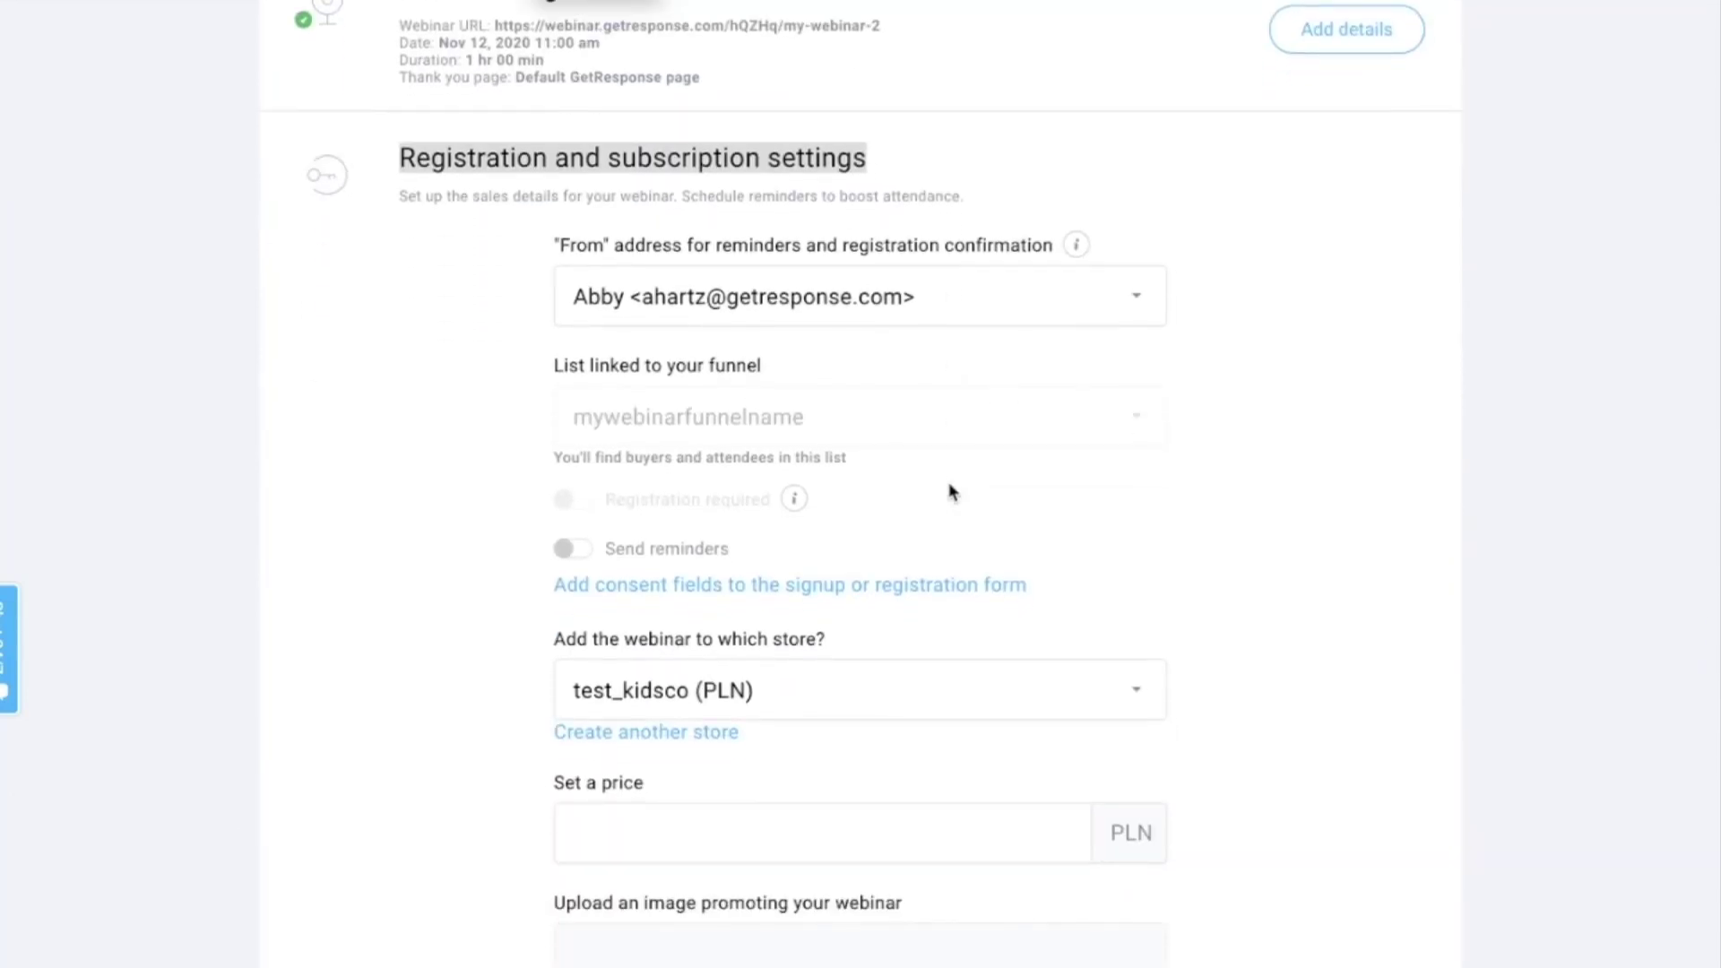
{"action": "scroll", "coordinate": [952, 492], "scroll_direction": "down", "scroll_amount": 2}
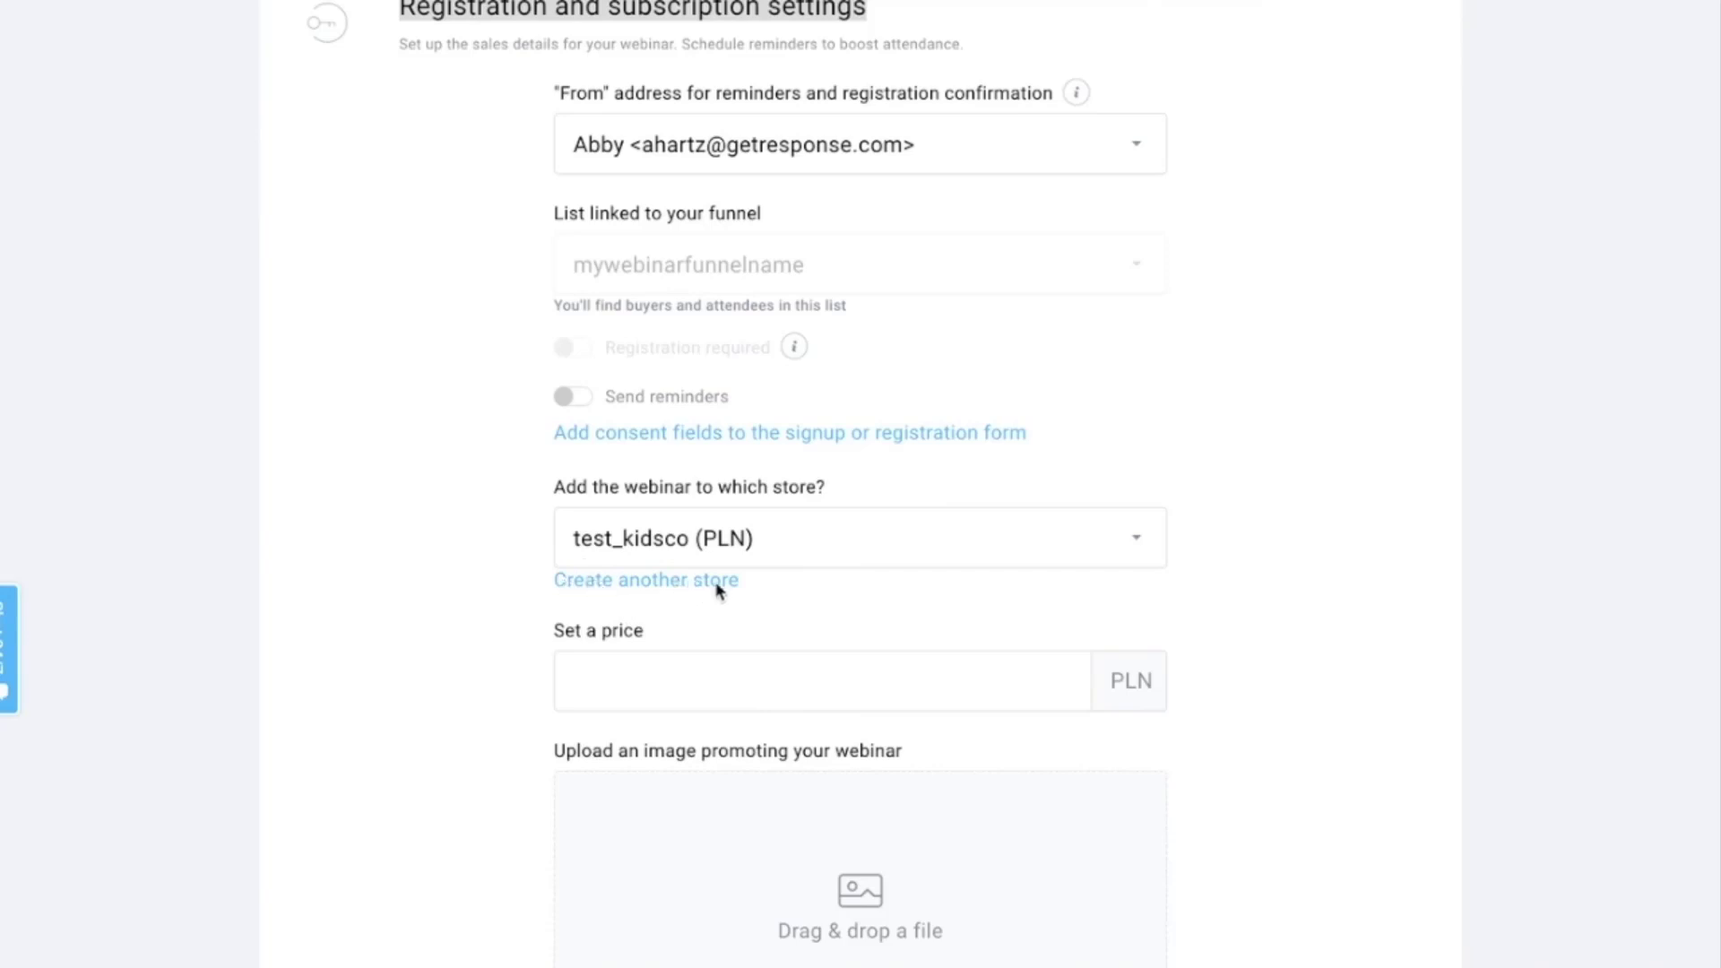
{"action": "scroll", "coordinate": [717, 589], "scroll_direction": "down", "scroll_amount": 1}
{"action": "left_click", "coordinate": [1132, 476]}
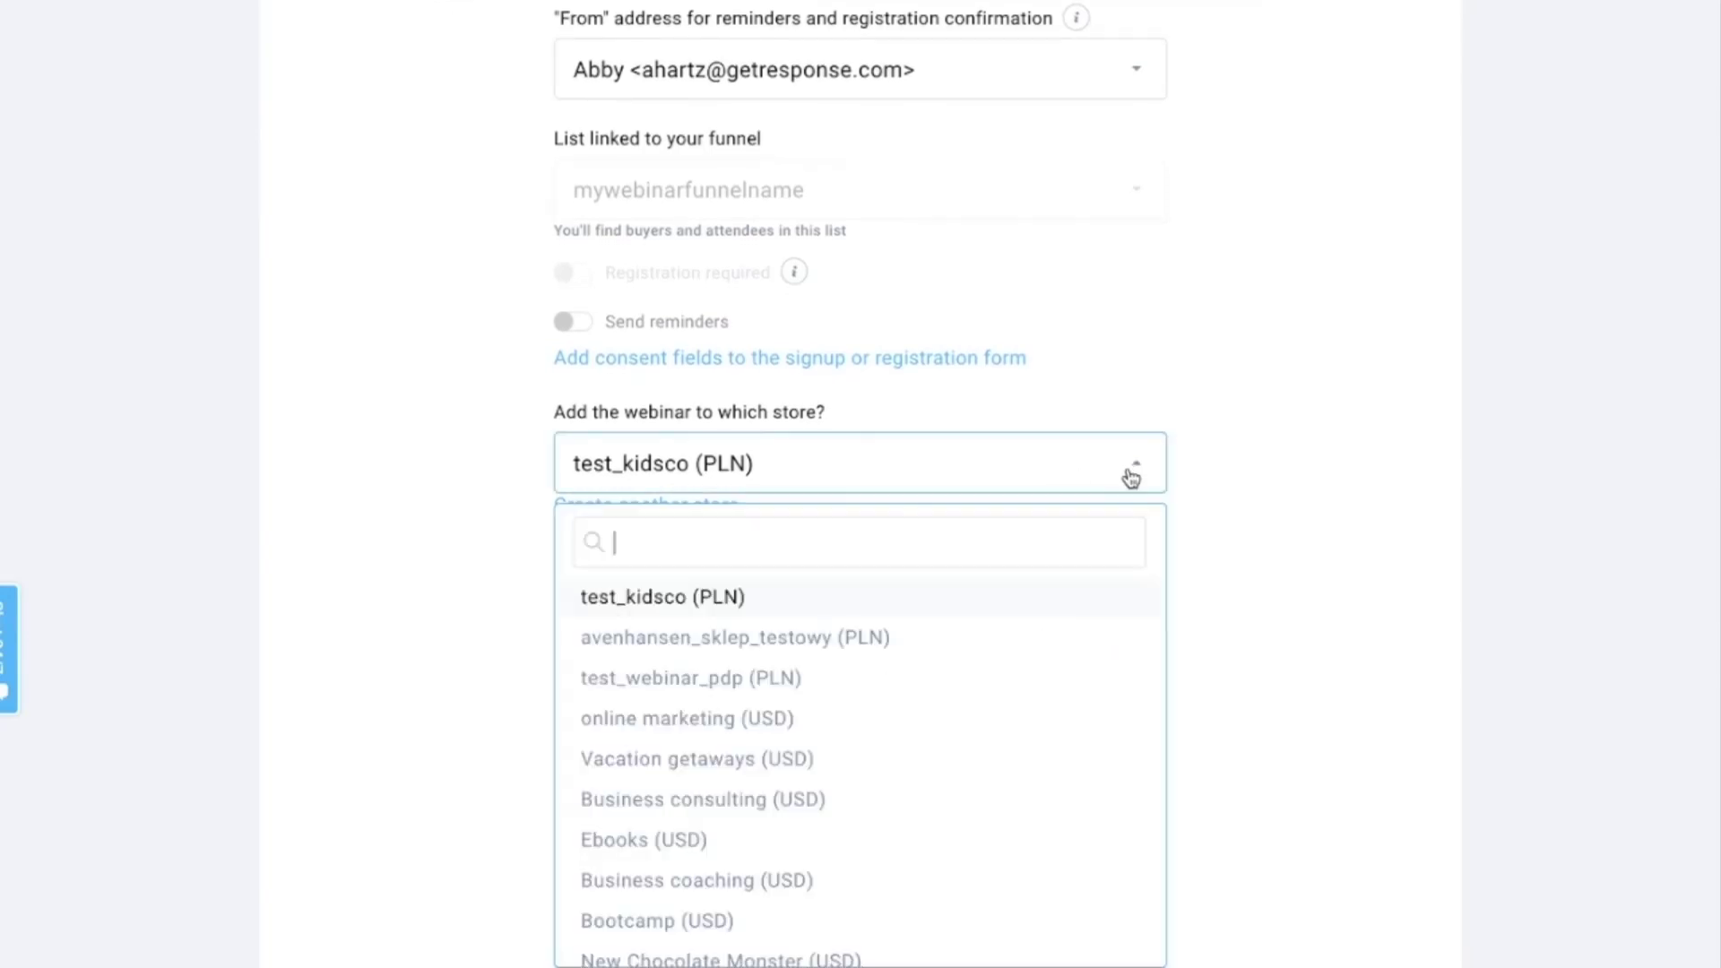
{"action": "scroll", "coordinate": [767, 538], "scroll_direction": "down", "scroll_amount": 4}
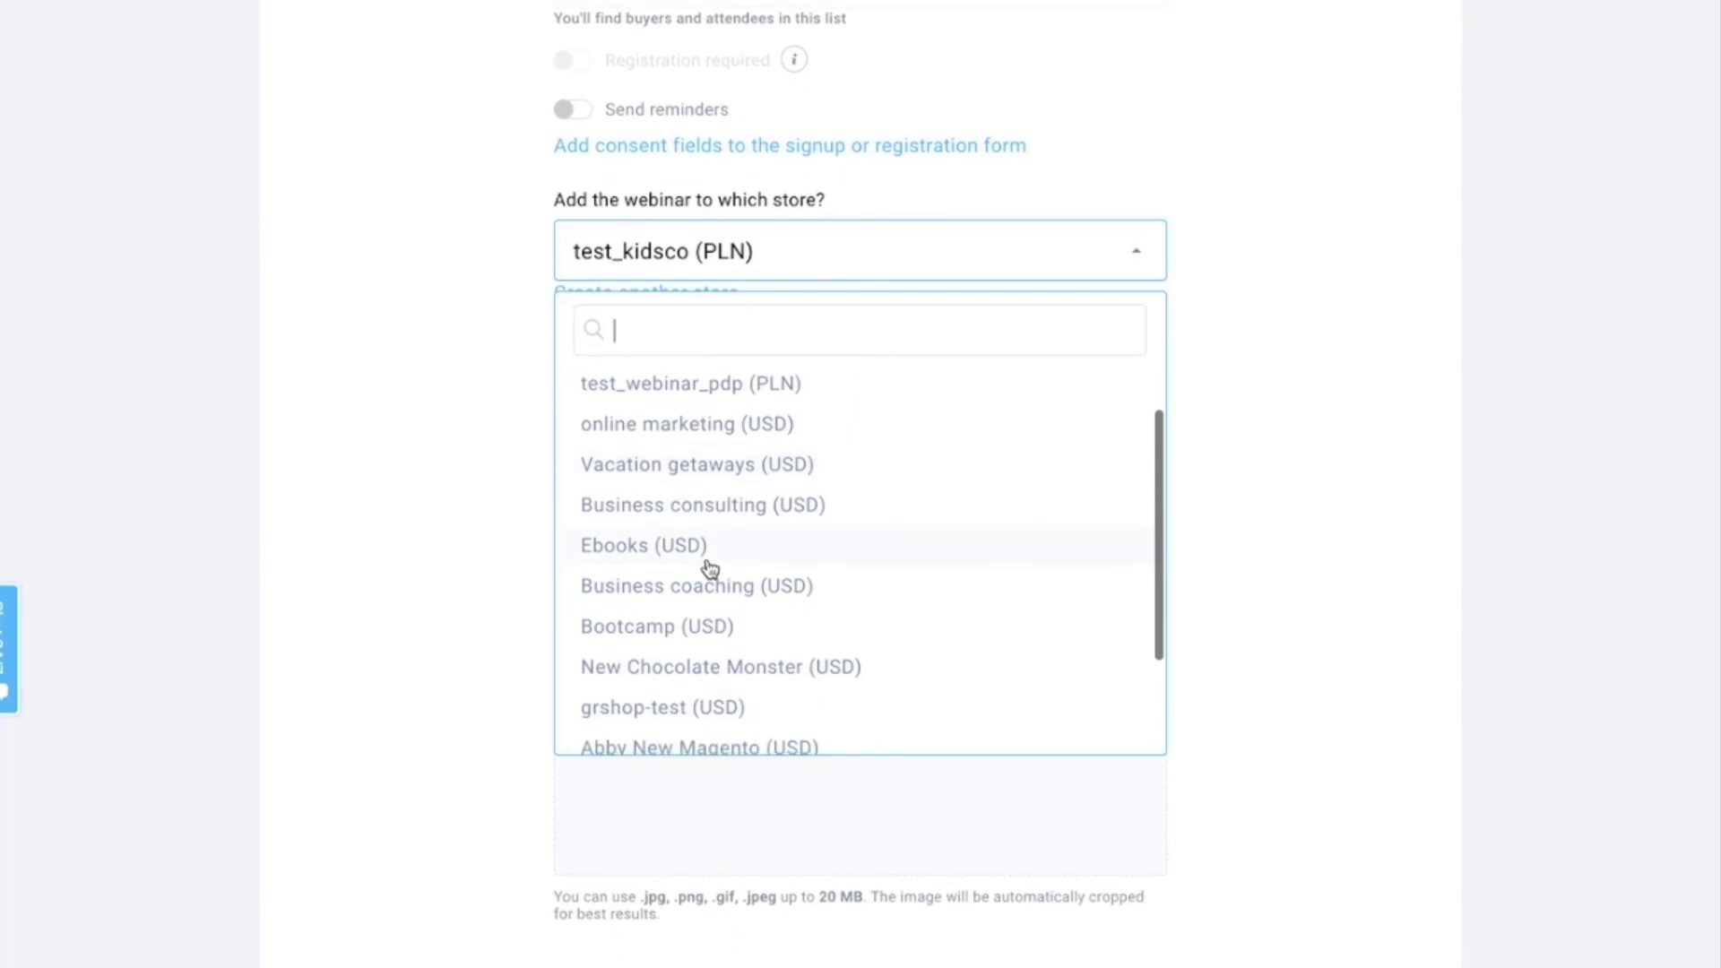
{"action": "left_click", "coordinate": [677, 592]}
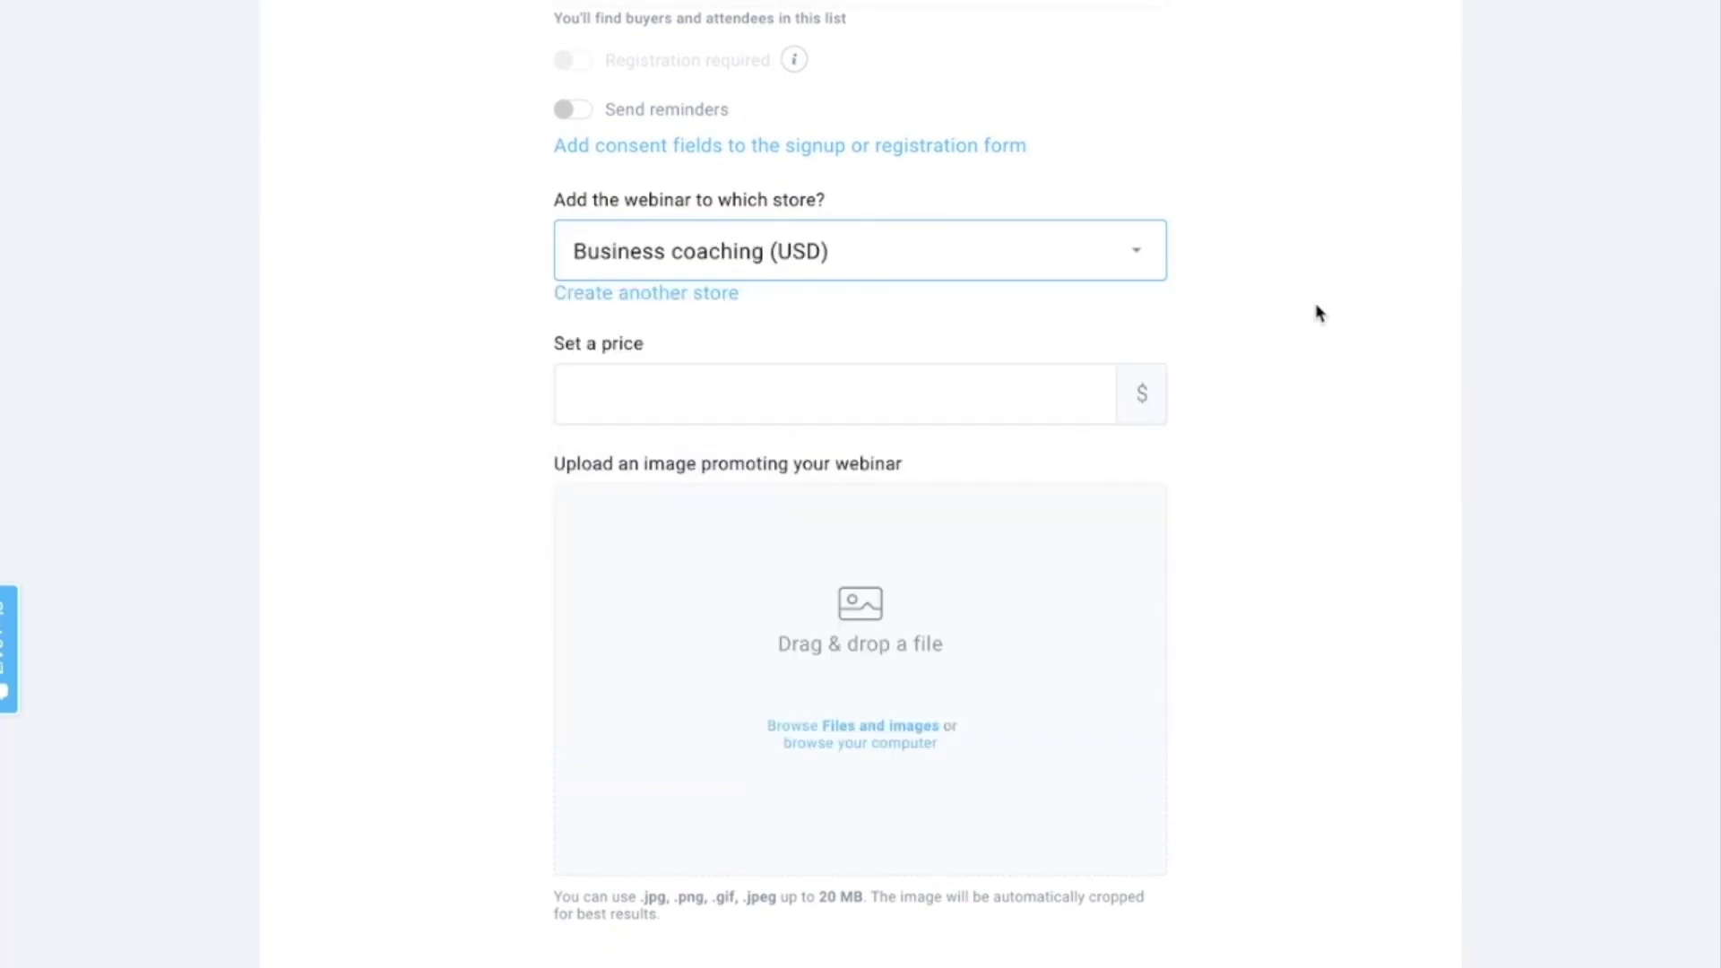
- Set the webinar's price to $60
{"action": "left_click", "coordinate": [721, 403]}
{"action": "scroll", "coordinate": [722, 404], "scroll_direction": "down", "scroll_amount": 1}
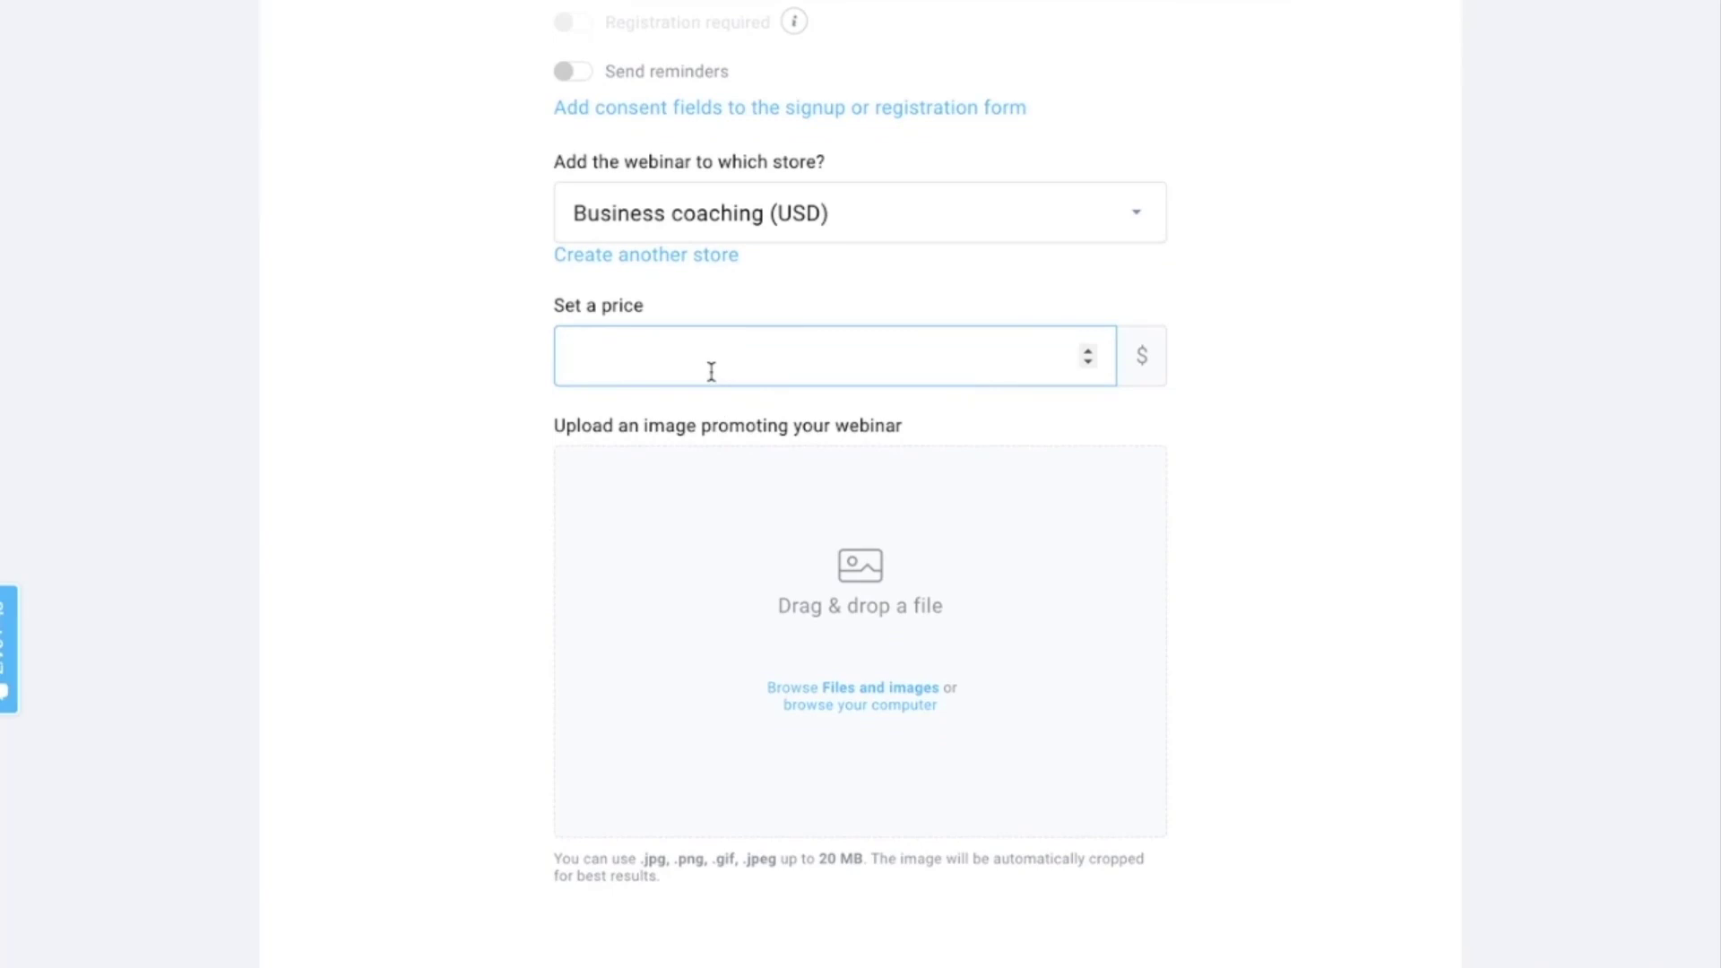
{"action": "type", "text": "60"}
- Upload the "5 ways to make more impact with your holiday emails" promotional image, adjust its crop zoom, and create the webinar
{"action": "left_click_drag", "start_coordinate": [664, 838], "coordinate": [828, 647]}
{"action": "left_click_drag", "start_coordinate": [853, 753], "coordinate": [819, 755]}
{"action": "scroll", "coordinate": [1074, 740], "scroll_direction": "down", "scroll_amount": 4}
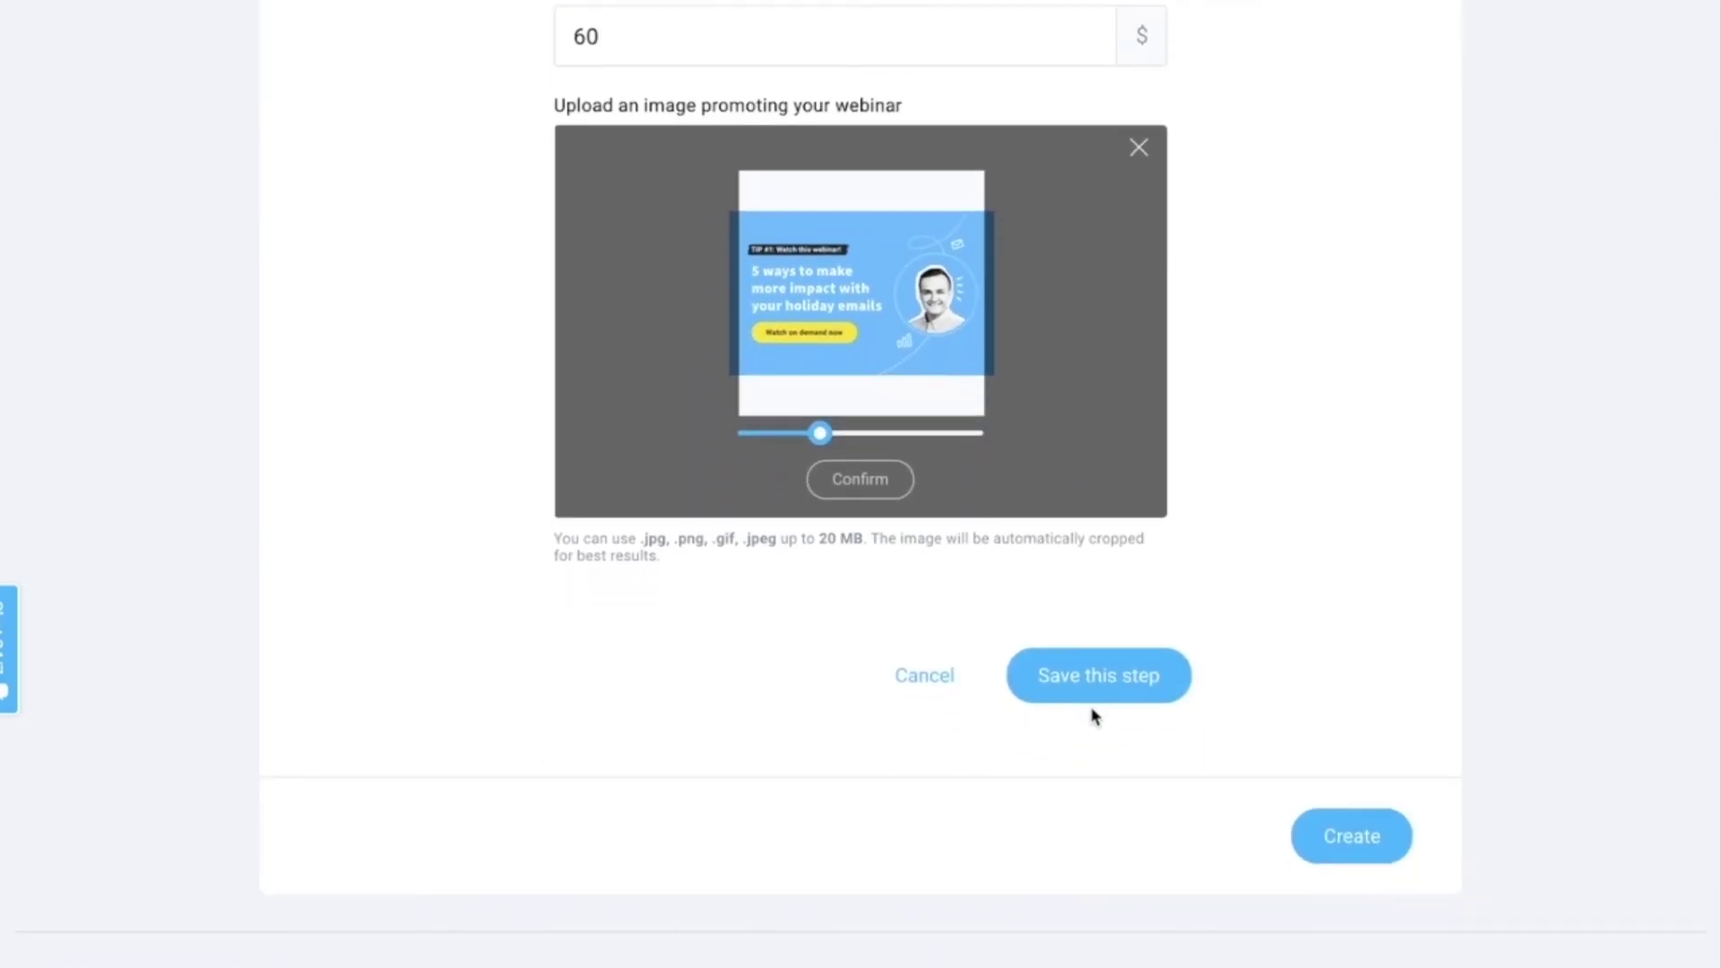
{"action": "left_click", "coordinate": [1354, 819]}
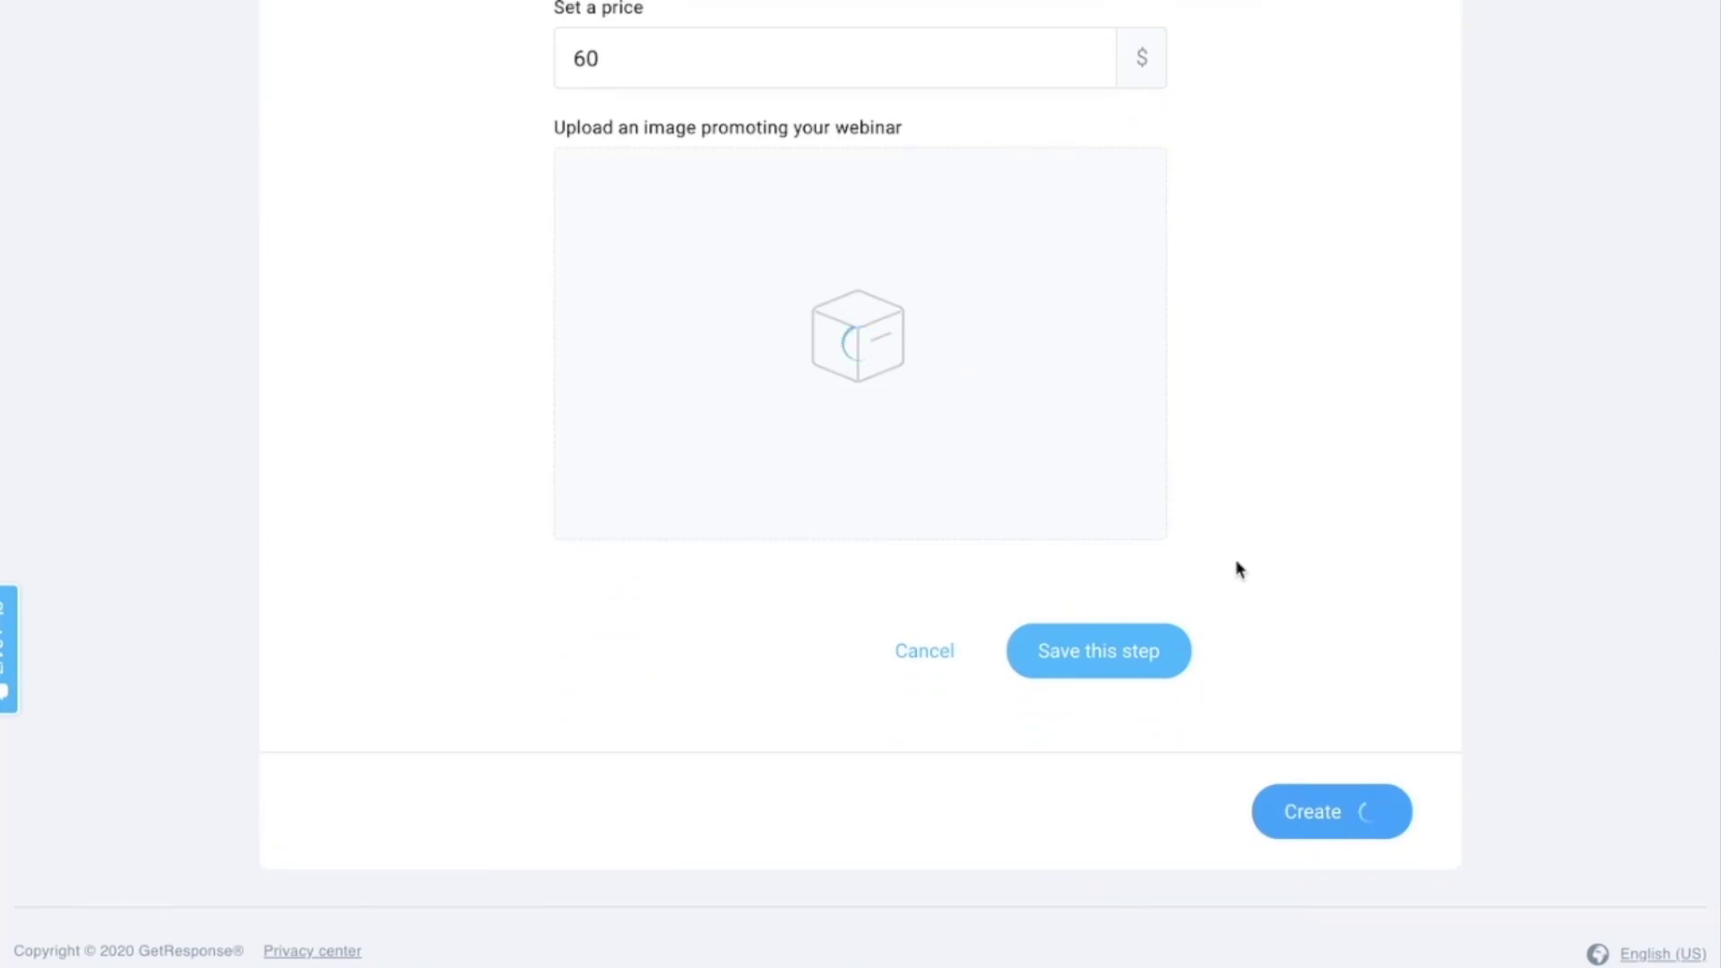
- Save the webinar funnel's settings with PayPal as the payment processor
{"action": "scroll", "coordinate": [939, 498], "scroll_direction": "down", "scroll_amount": 1}
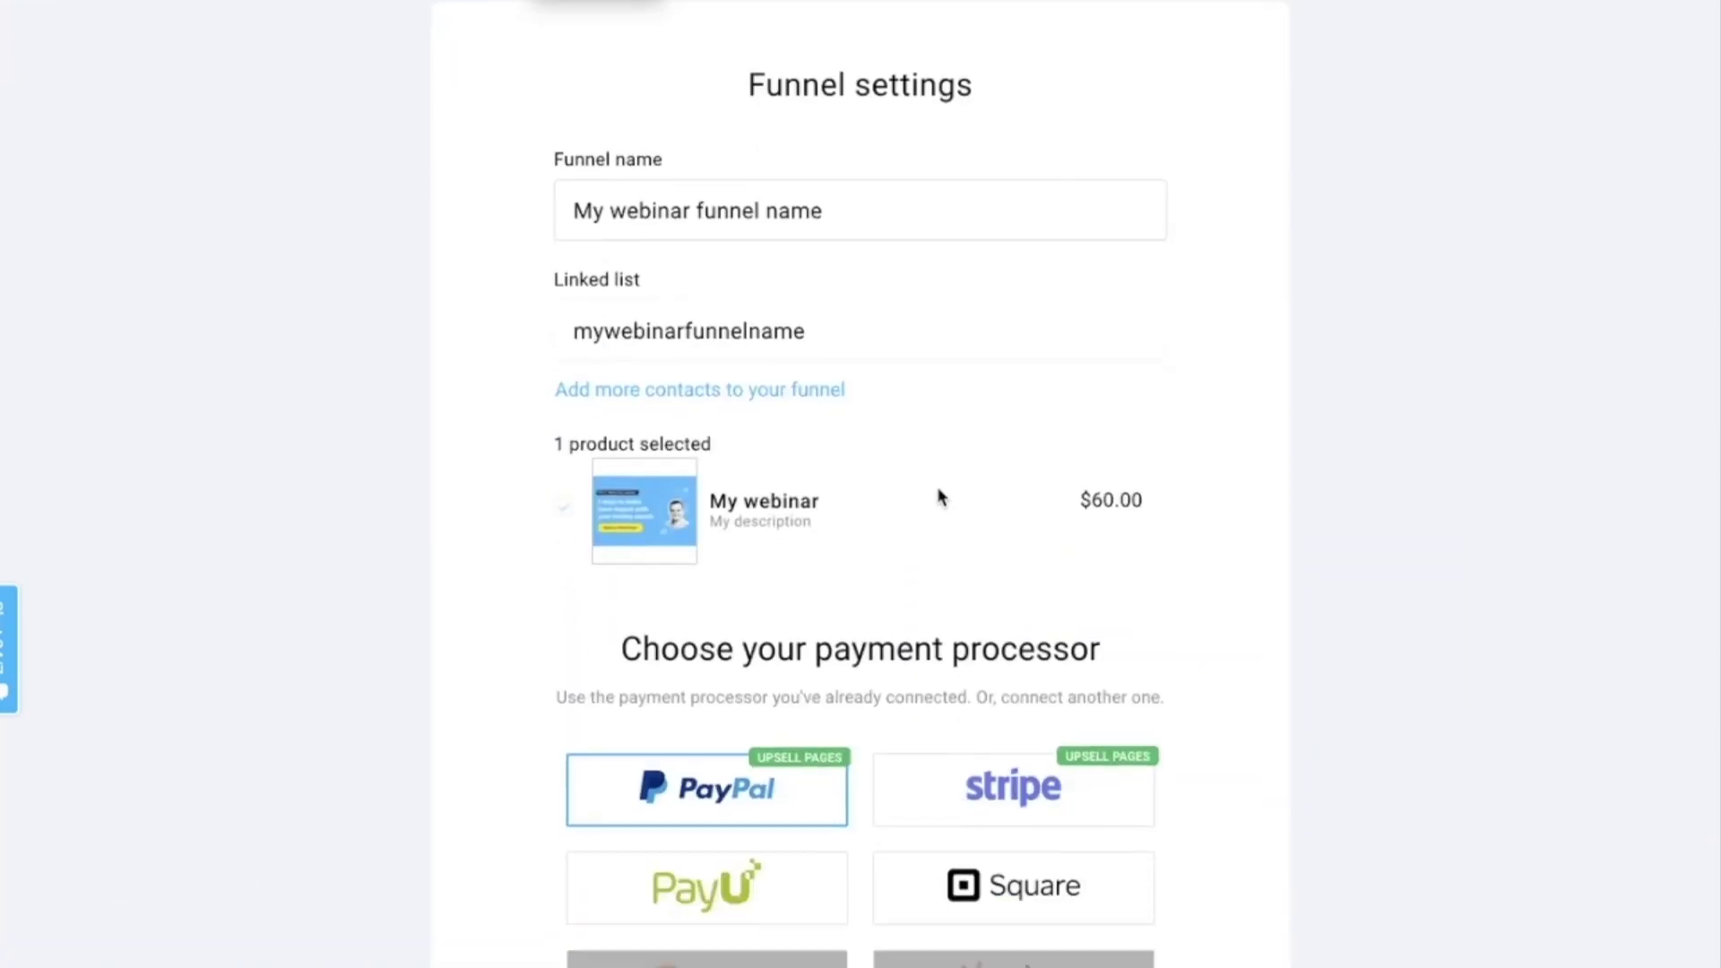
{"action": "scroll", "coordinate": [939, 499], "scroll_direction": "down", "scroll_amount": 2}
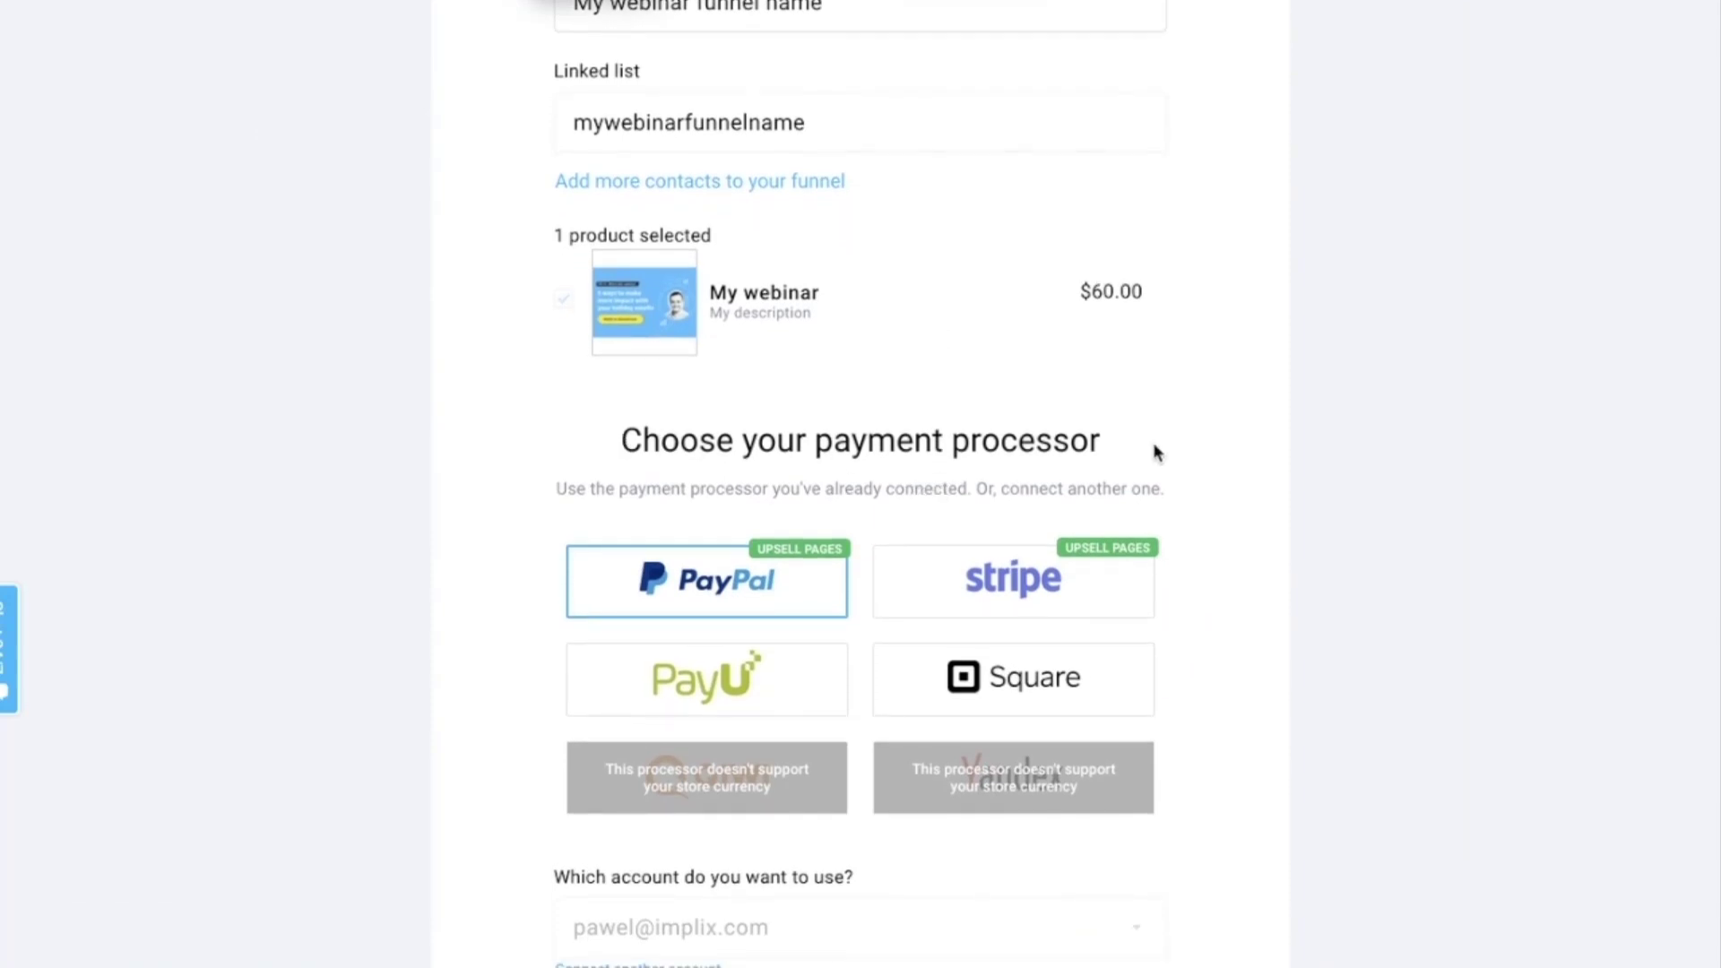
{"action": "scroll", "coordinate": [961, 499], "scroll_direction": "down", "scroll_amount": 3}
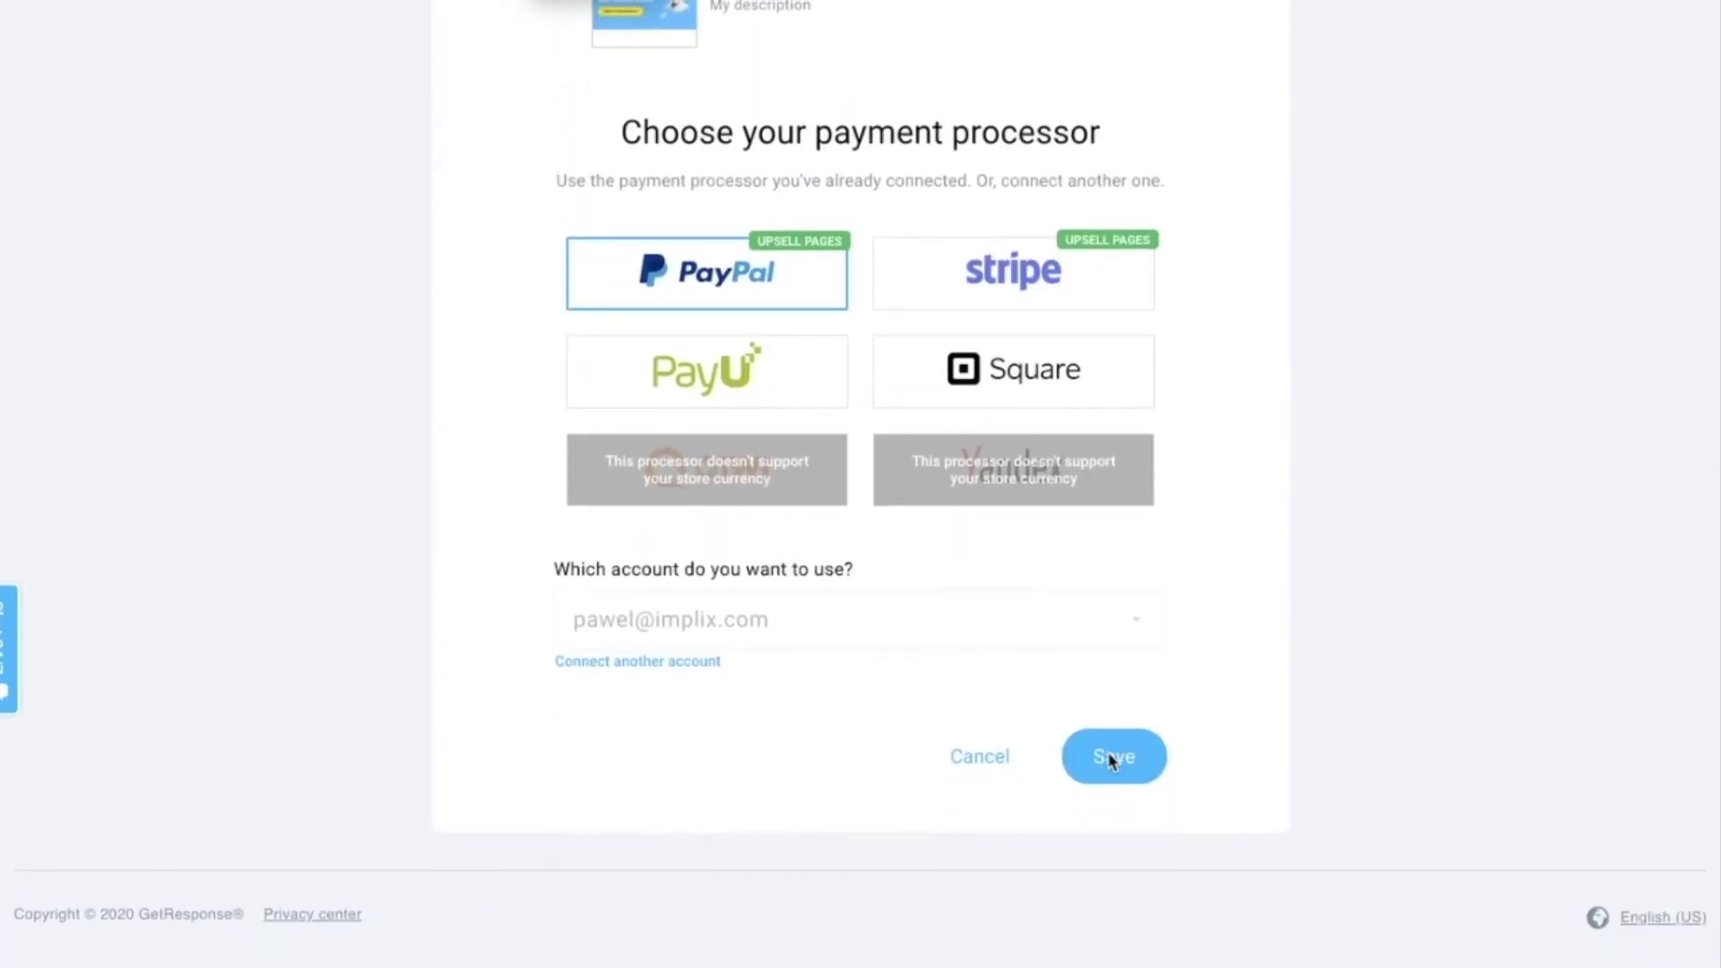
{"action": "left_click", "coordinate": [1112, 757]}
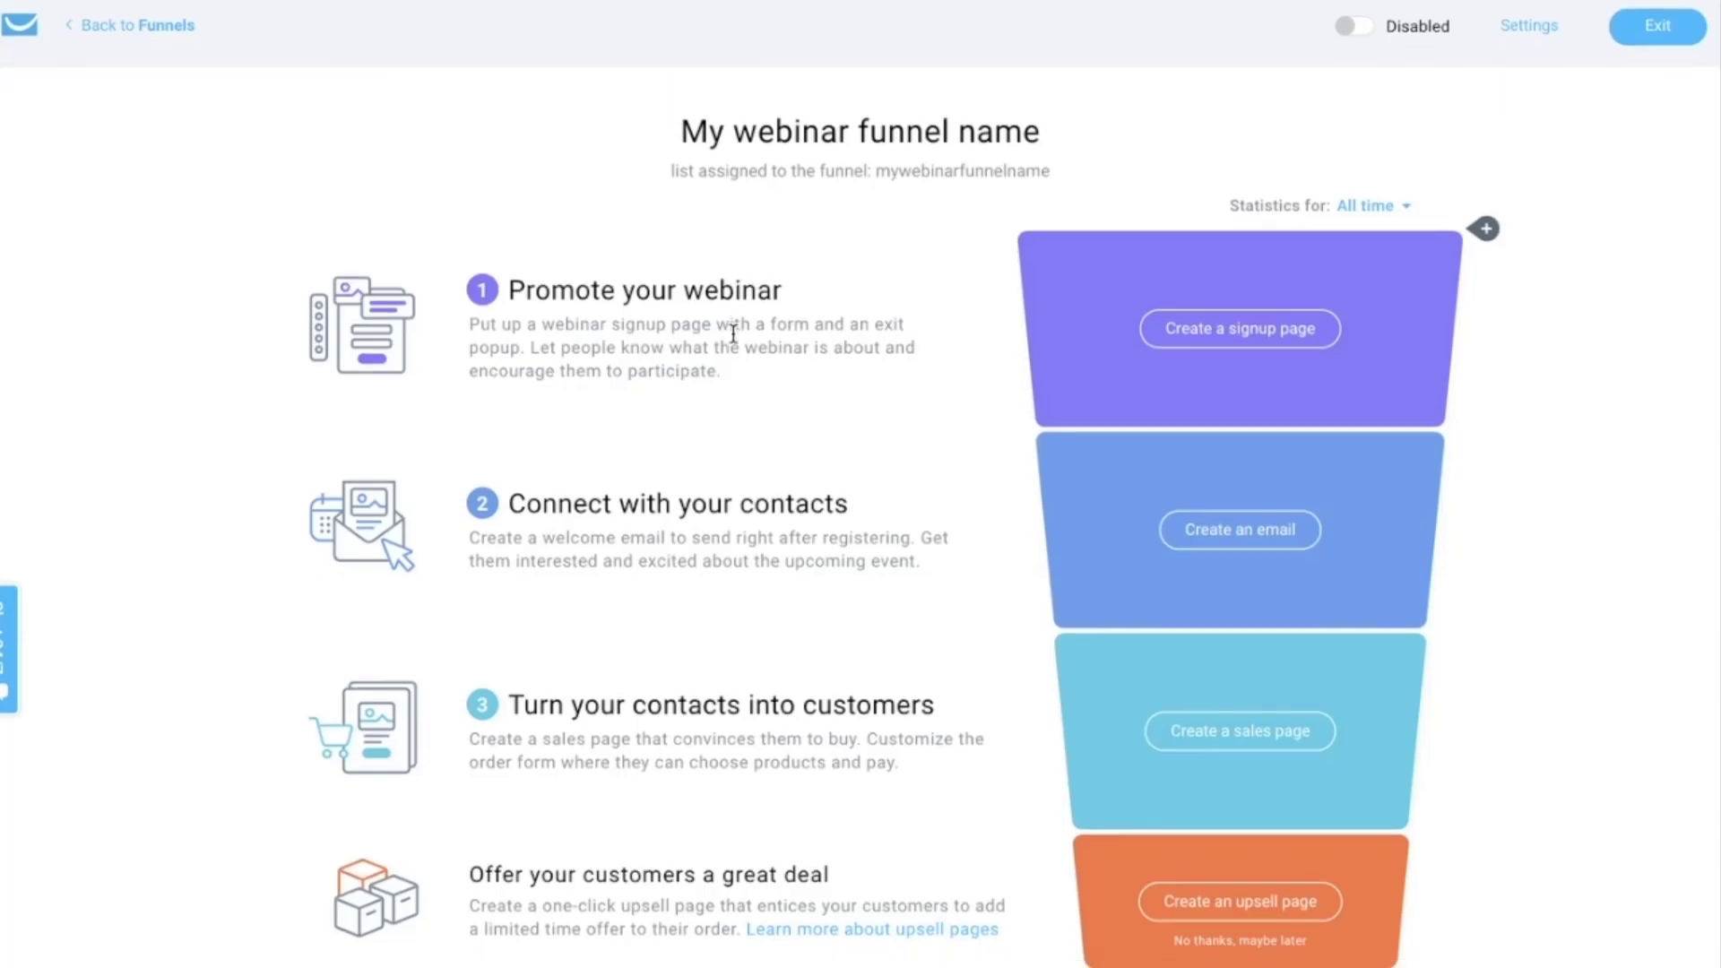
- Examine the webinar funnel's stages from signup page to results, including the templates offered for the signup page
{"action": "scroll", "coordinate": [733, 333], "scroll_direction": "down", "scroll_amount": 1}
{"action": "scroll", "coordinate": [734, 334], "scroll_direction": "down", "scroll_amount": 1}
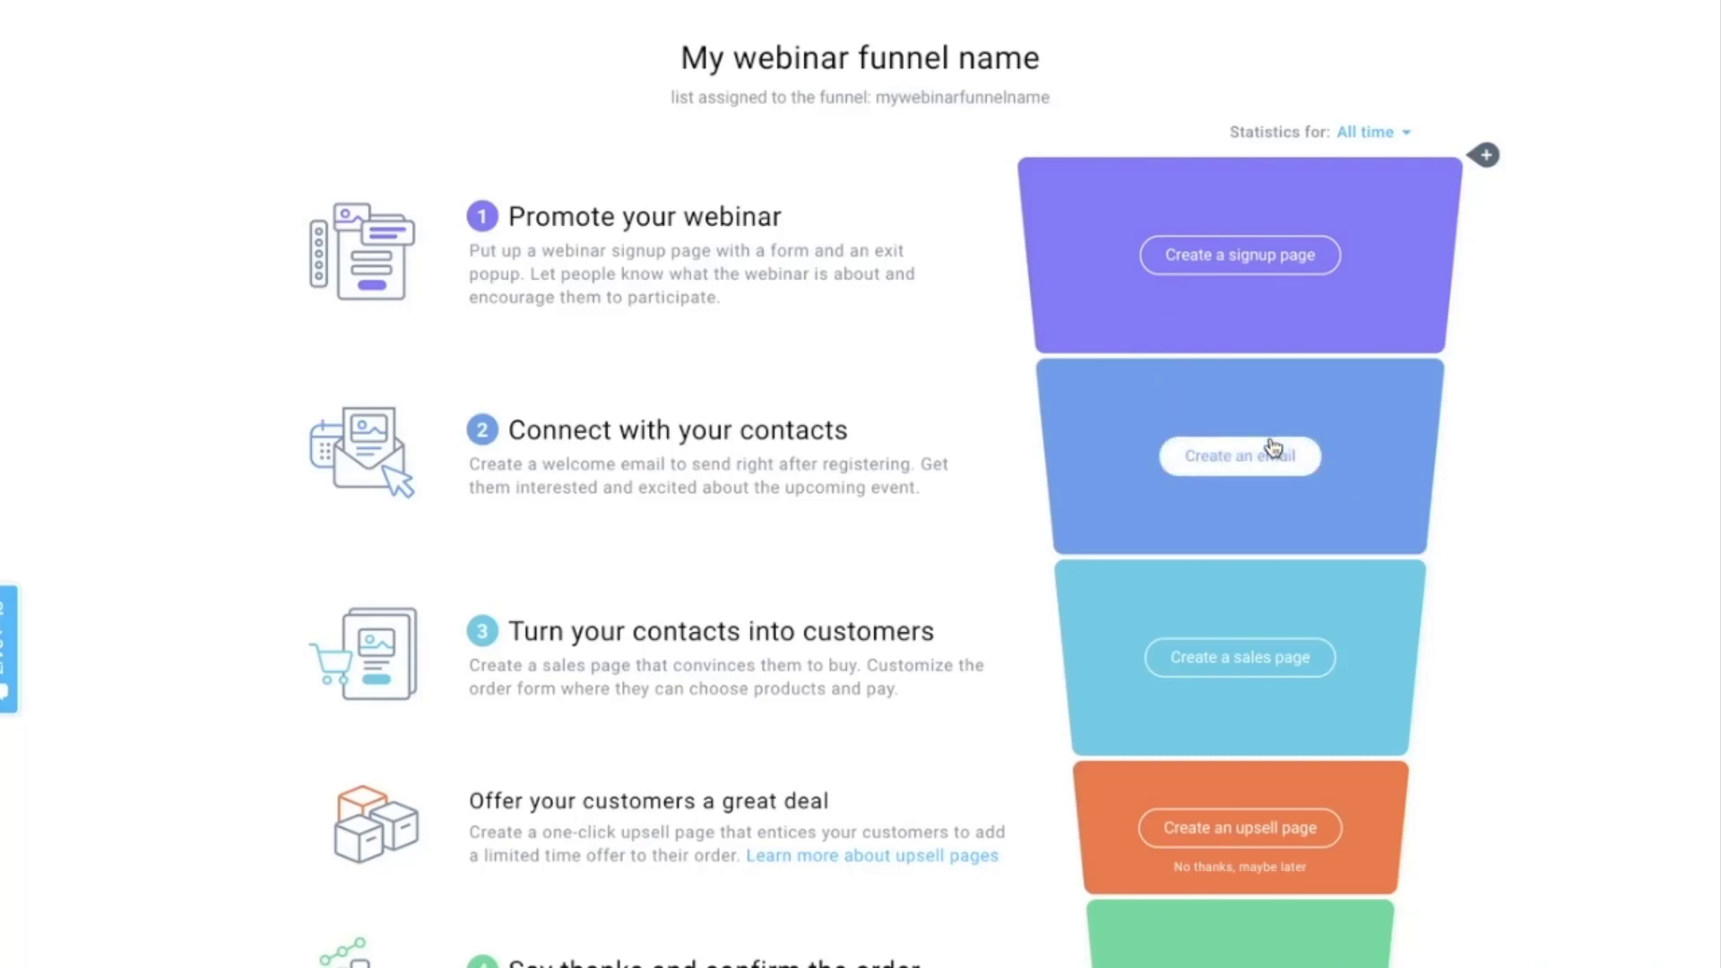
{"action": "scroll", "coordinate": [1273, 449], "scroll_direction": "down", "scroll_amount": 2}
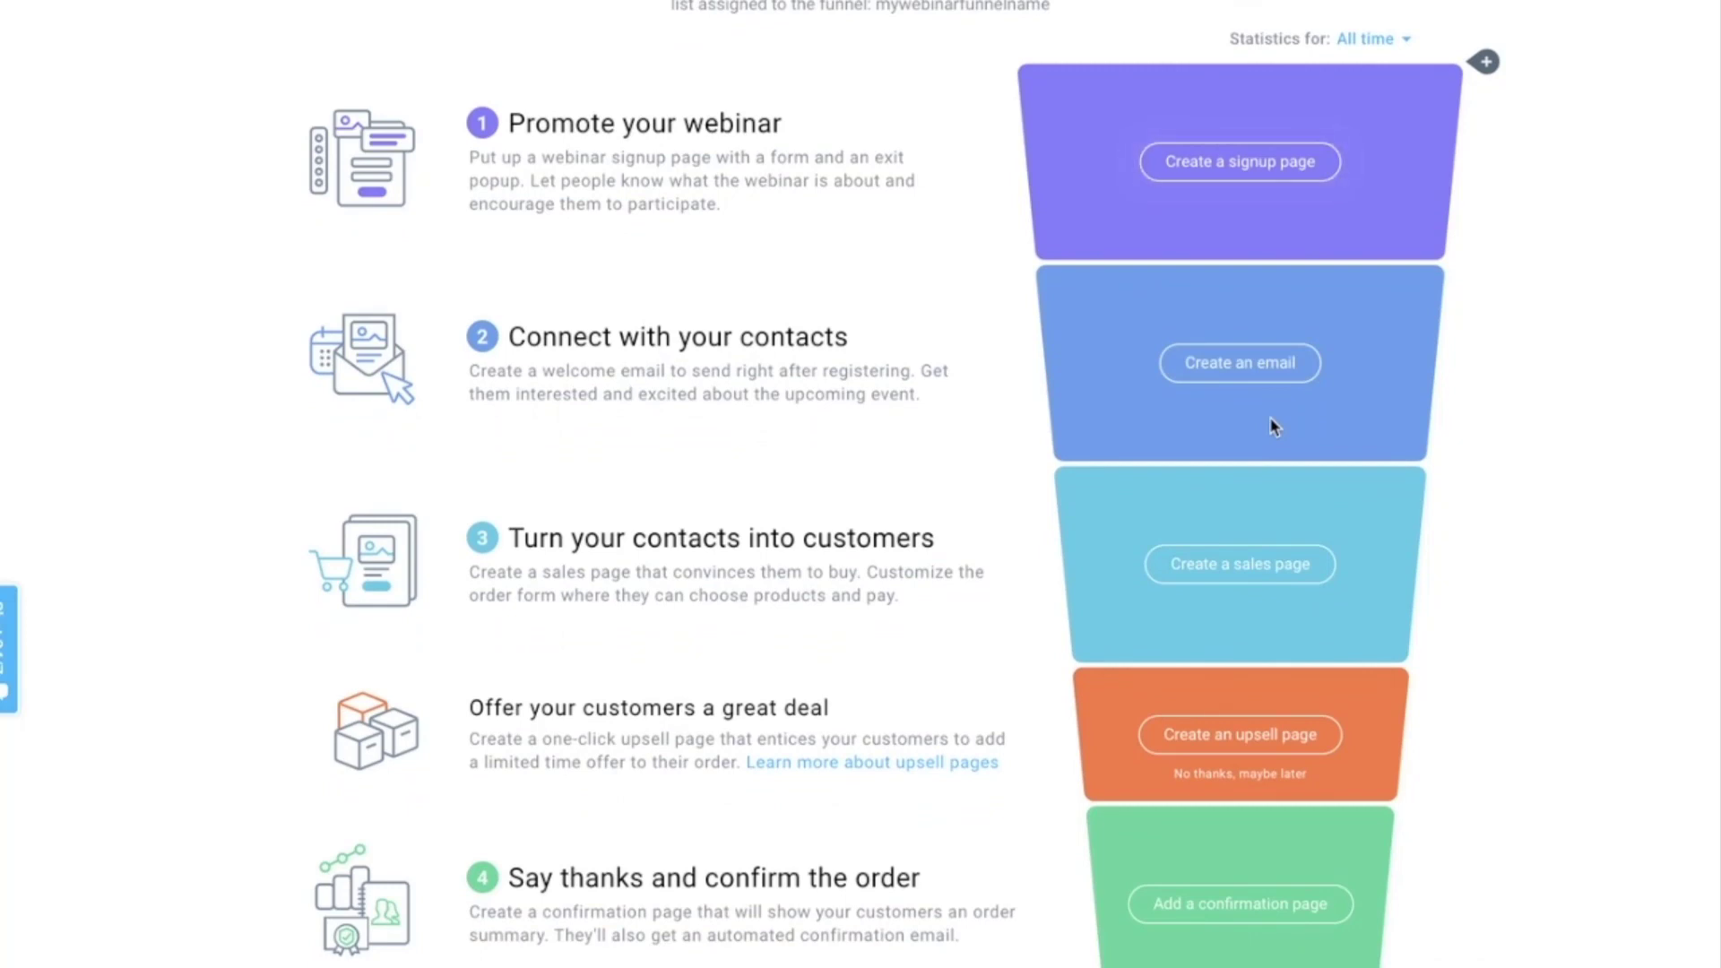
{"action": "scroll", "coordinate": [1274, 427], "scroll_direction": "down", "scroll_amount": 2}
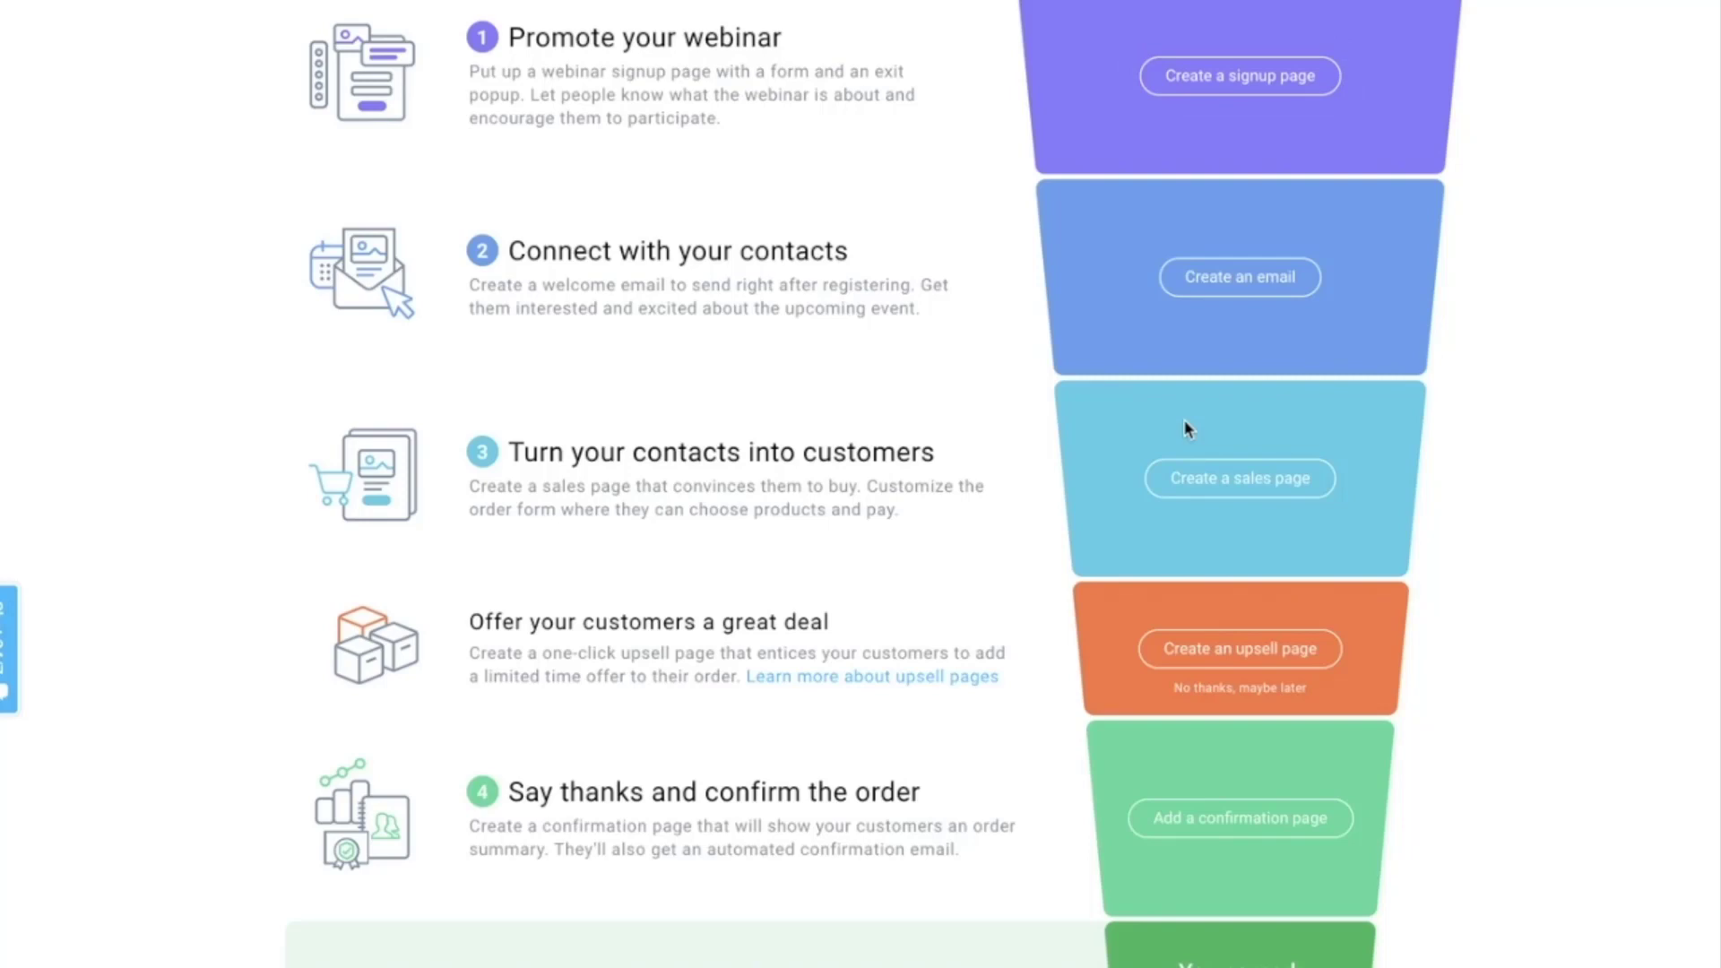
{"action": "scroll", "coordinate": [1185, 425], "scroll_direction": "down", "scroll_amount": 2}
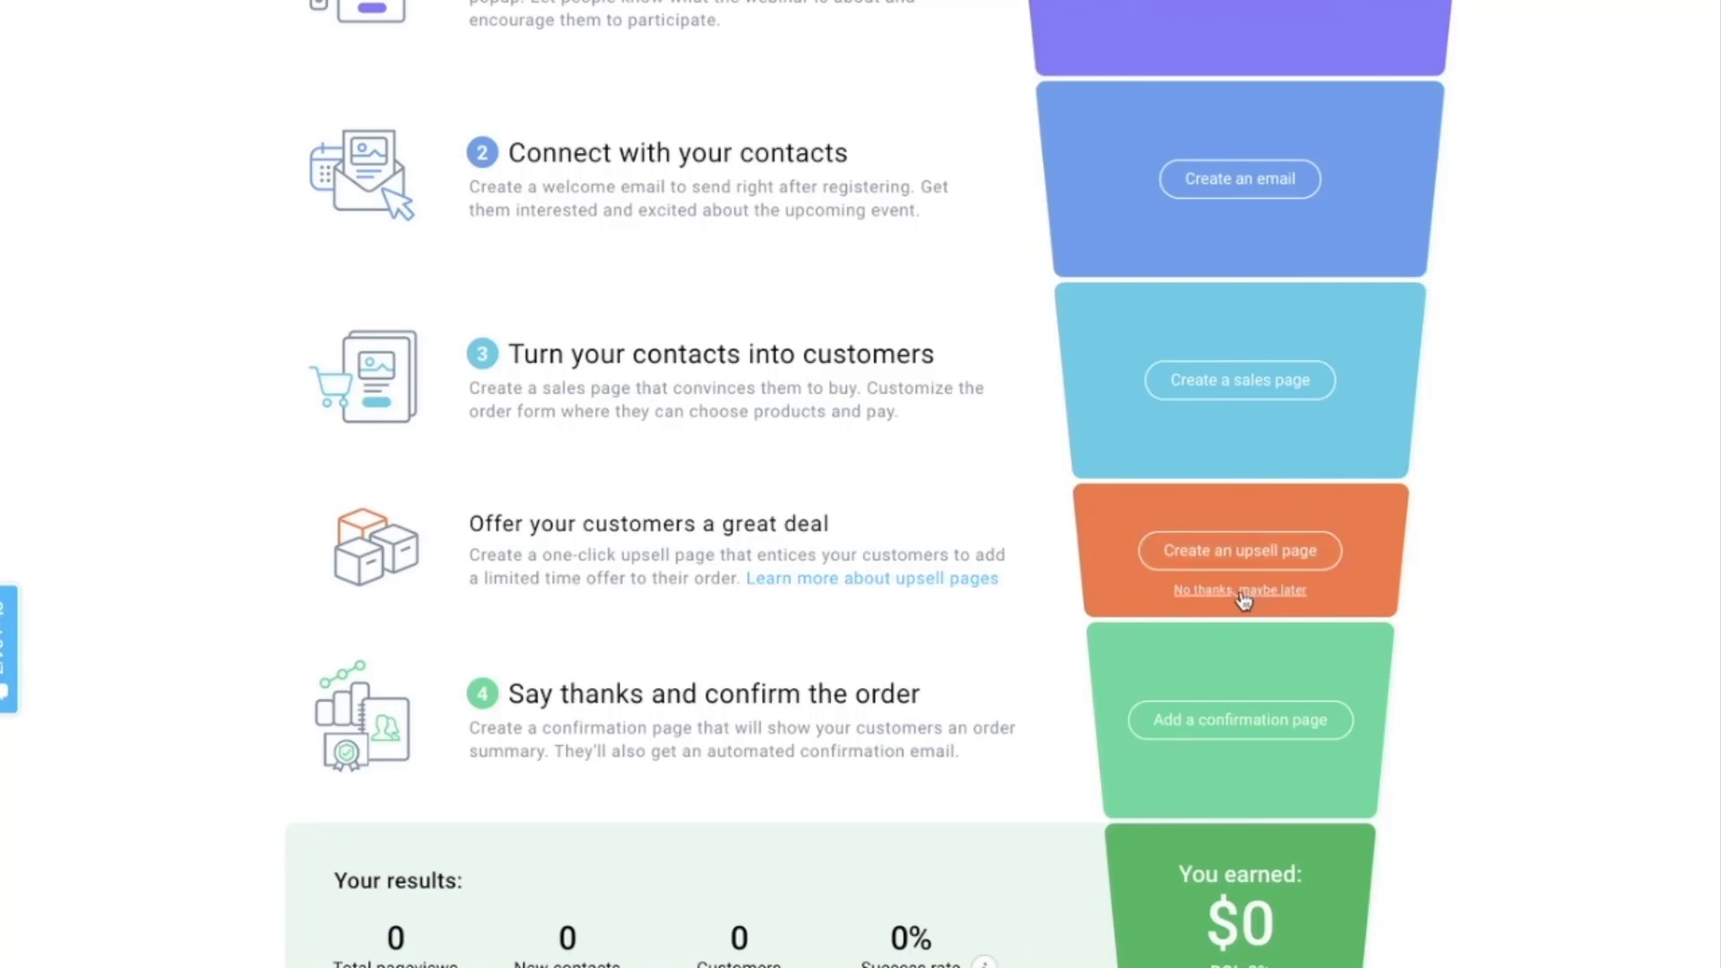
{"action": "scroll", "coordinate": [1244, 601], "scroll_direction": "down", "scroll_amount": 1}
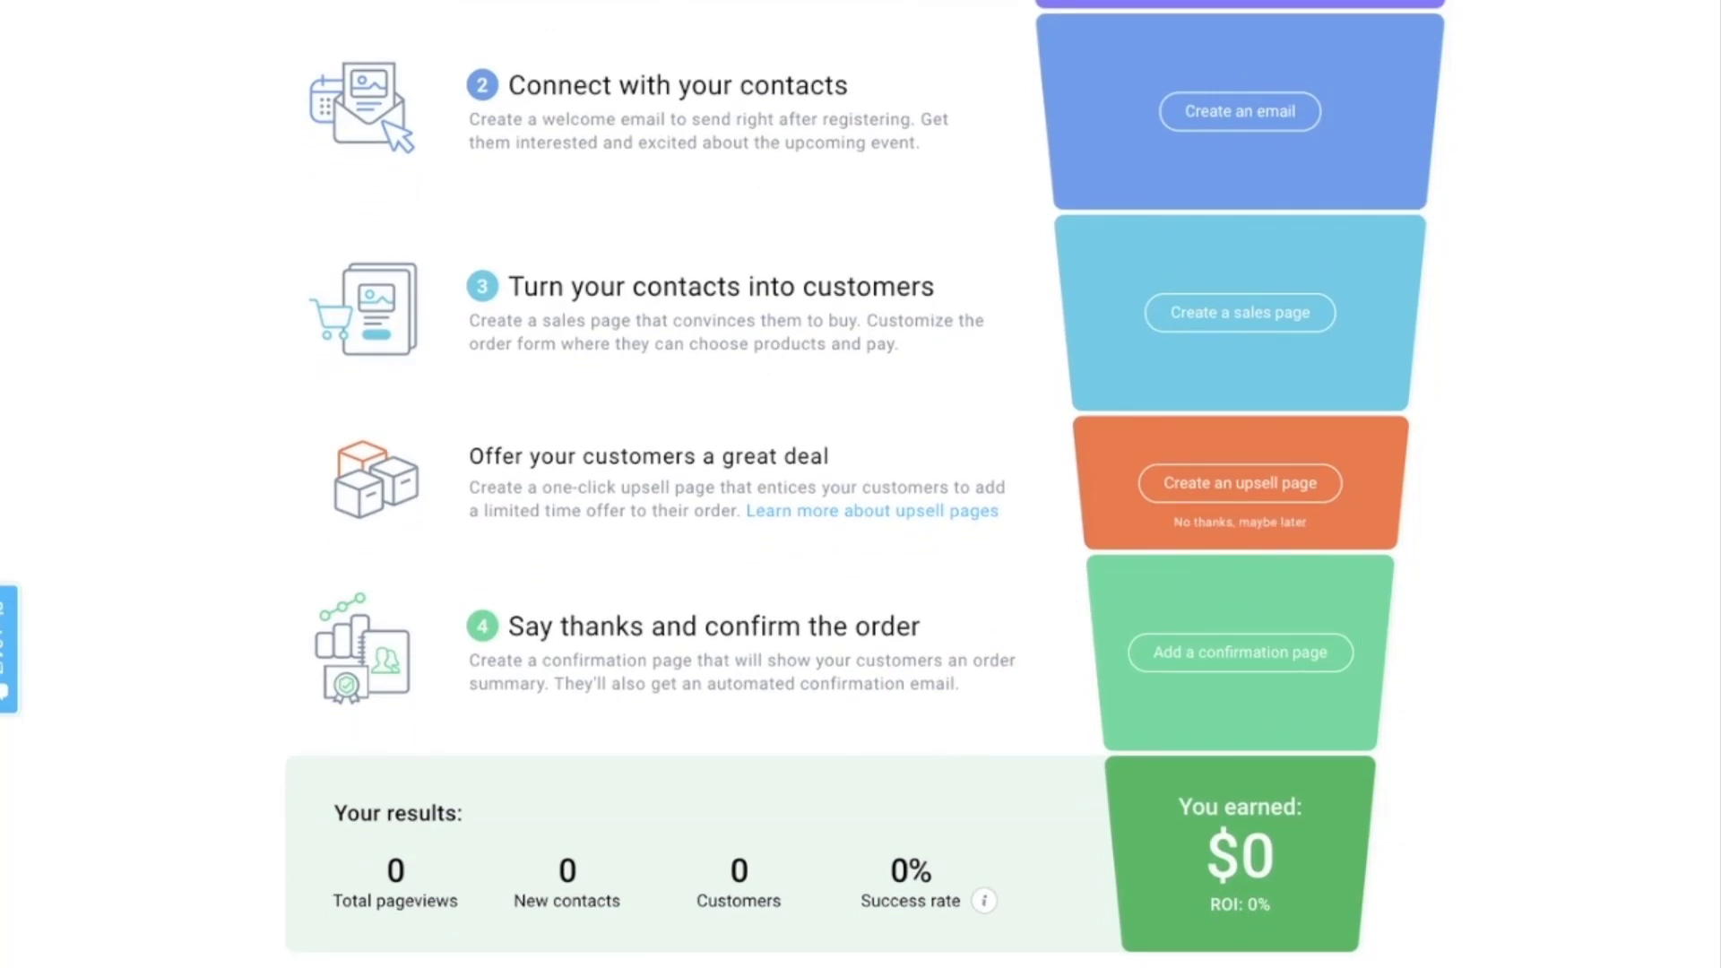
{"action": "scroll", "coordinate": [934, 319], "scroll_direction": "up", "scroll_amount": 4}
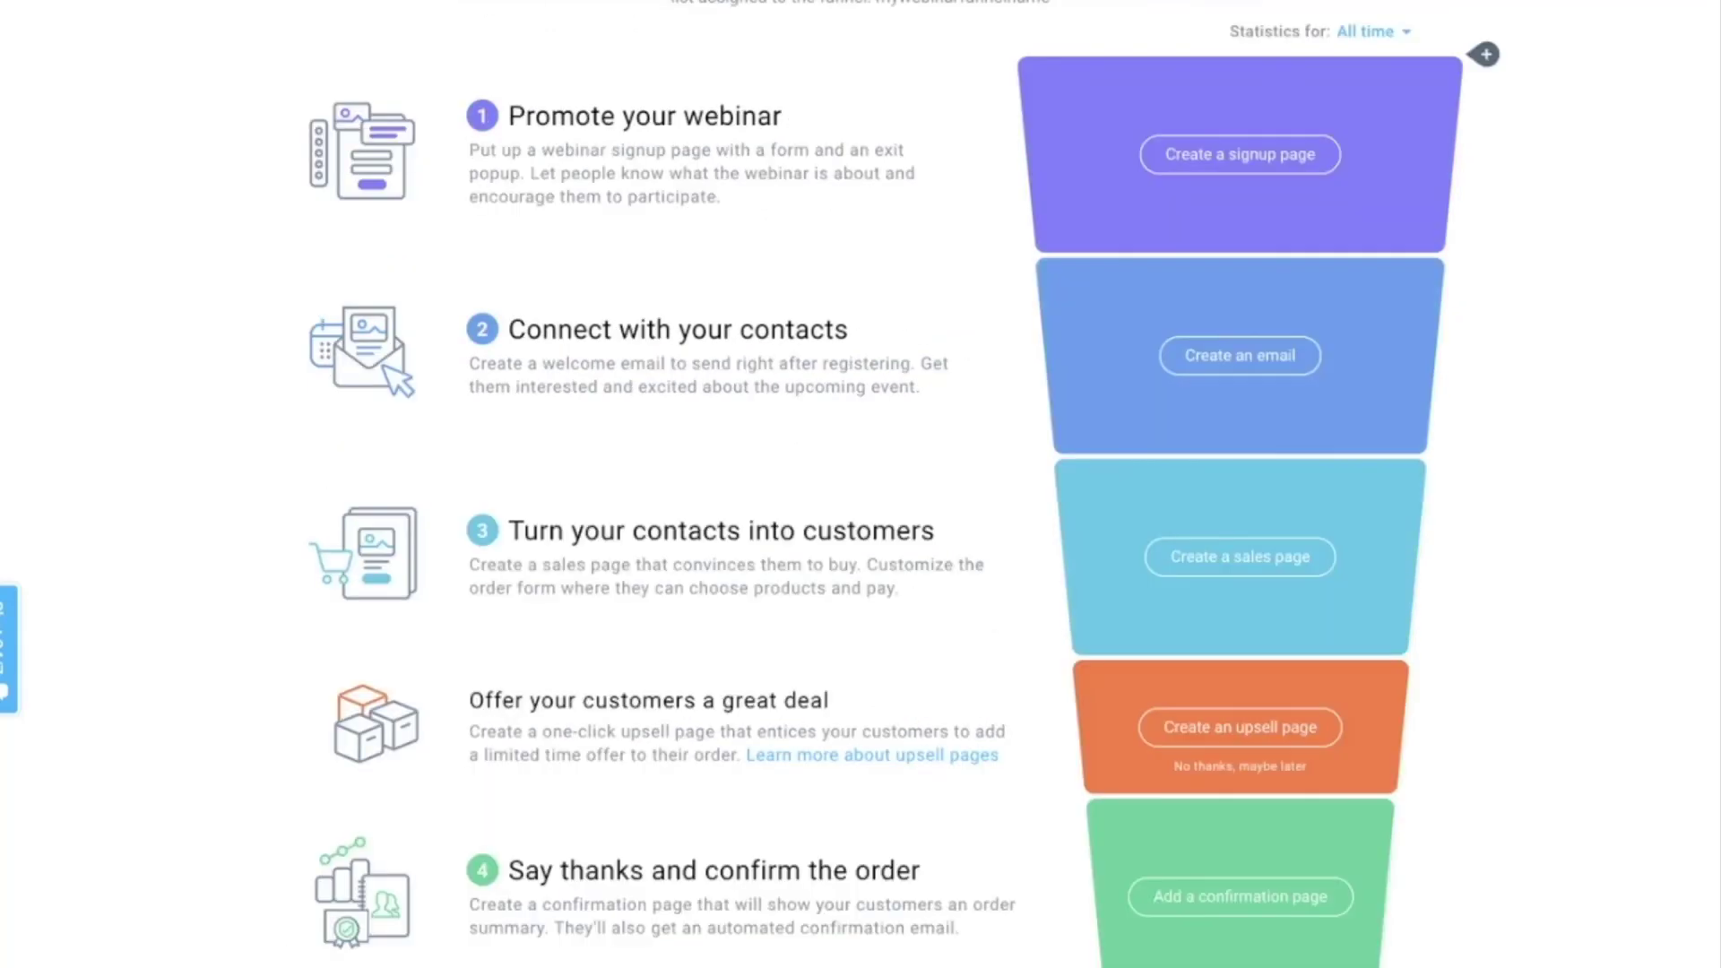
{"action": "left_click", "coordinate": [1248, 171]}
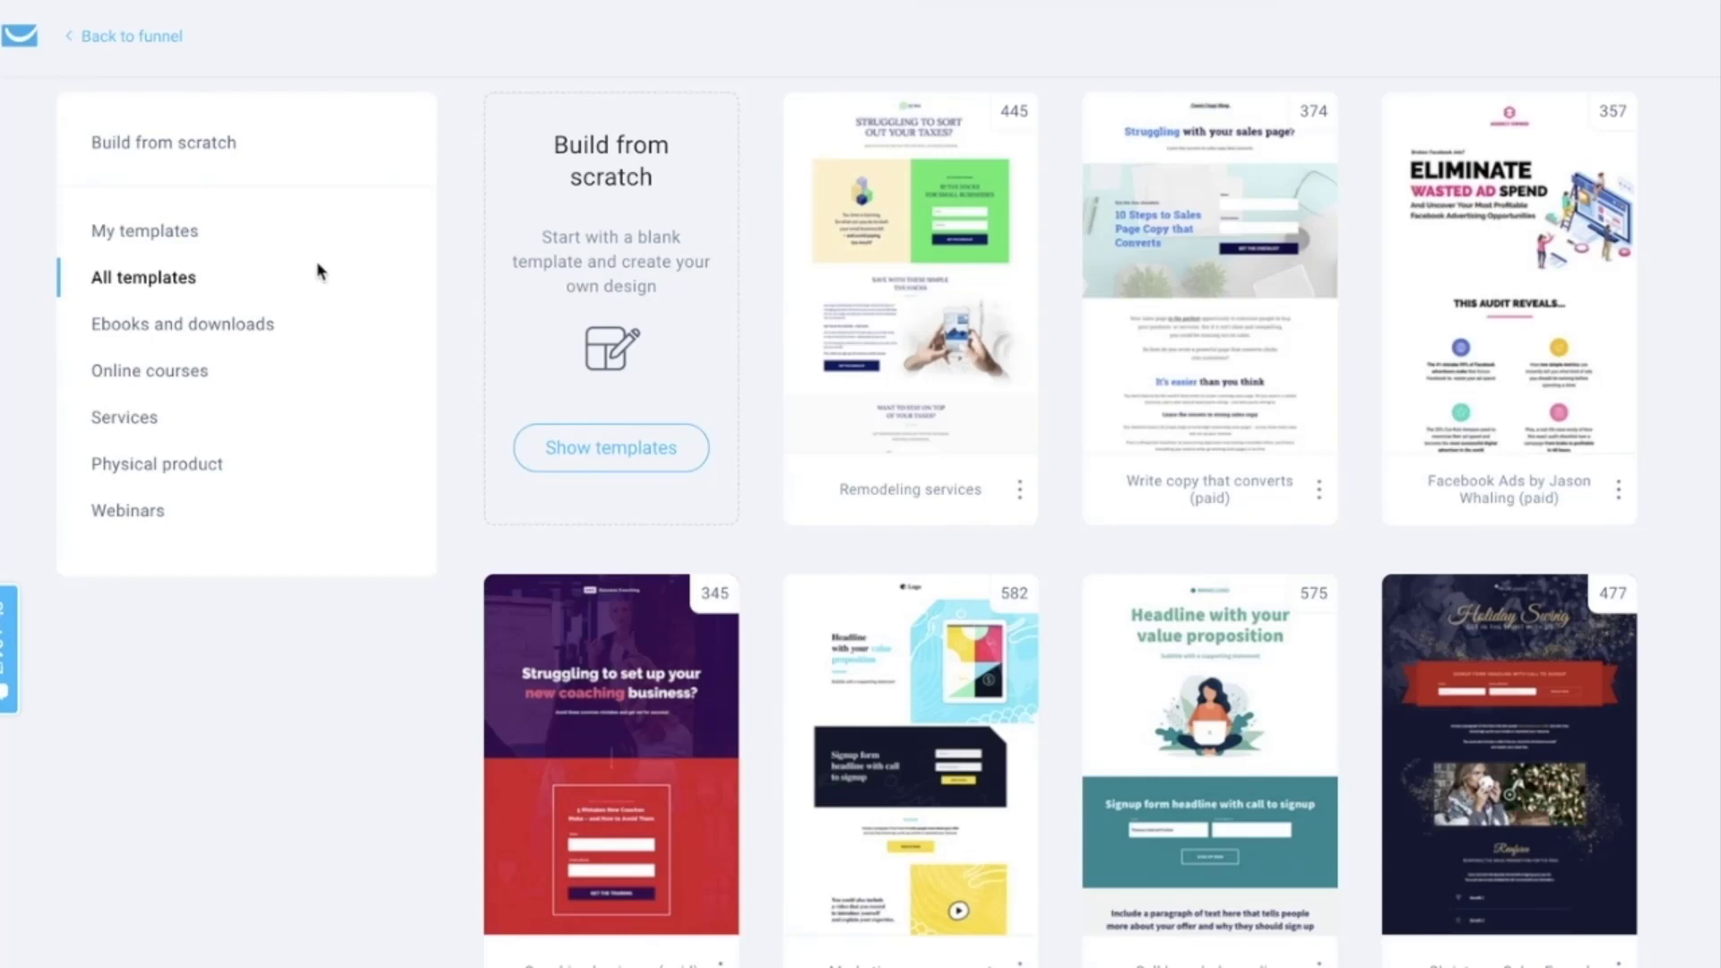
{"action": "left_click", "coordinate": [112, 38]}
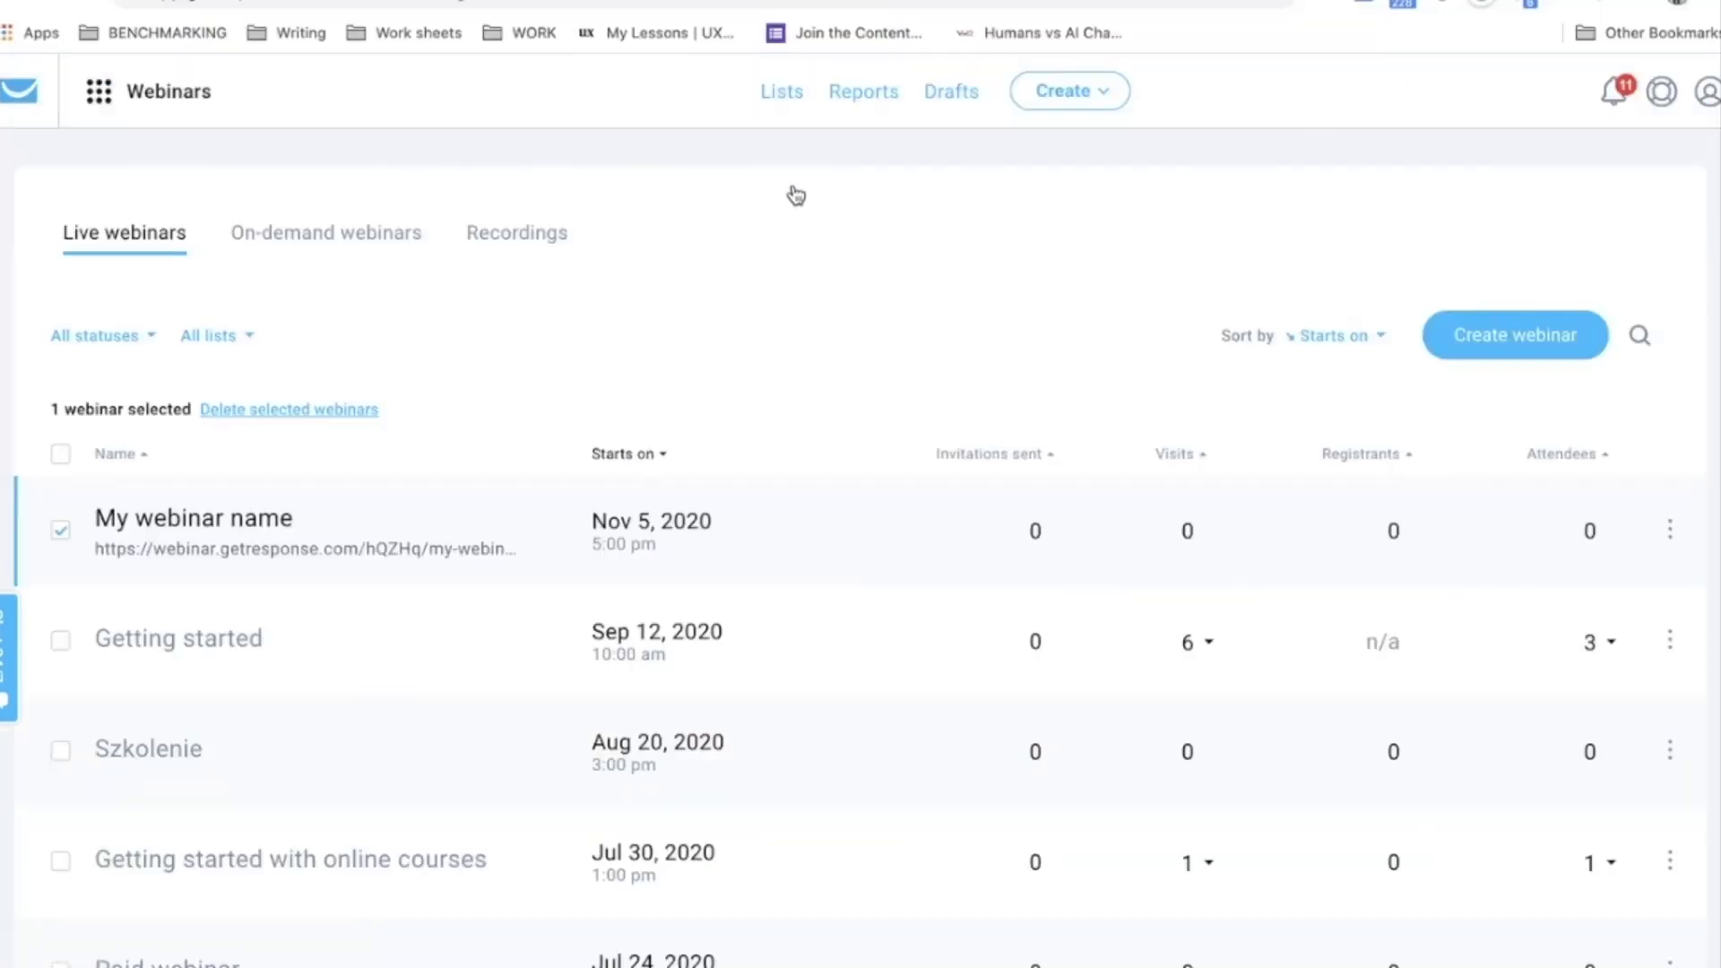
- Start a new on-demand webinar and name it "My webinar name"
{"action": "left_click", "coordinate": [98, 38]}
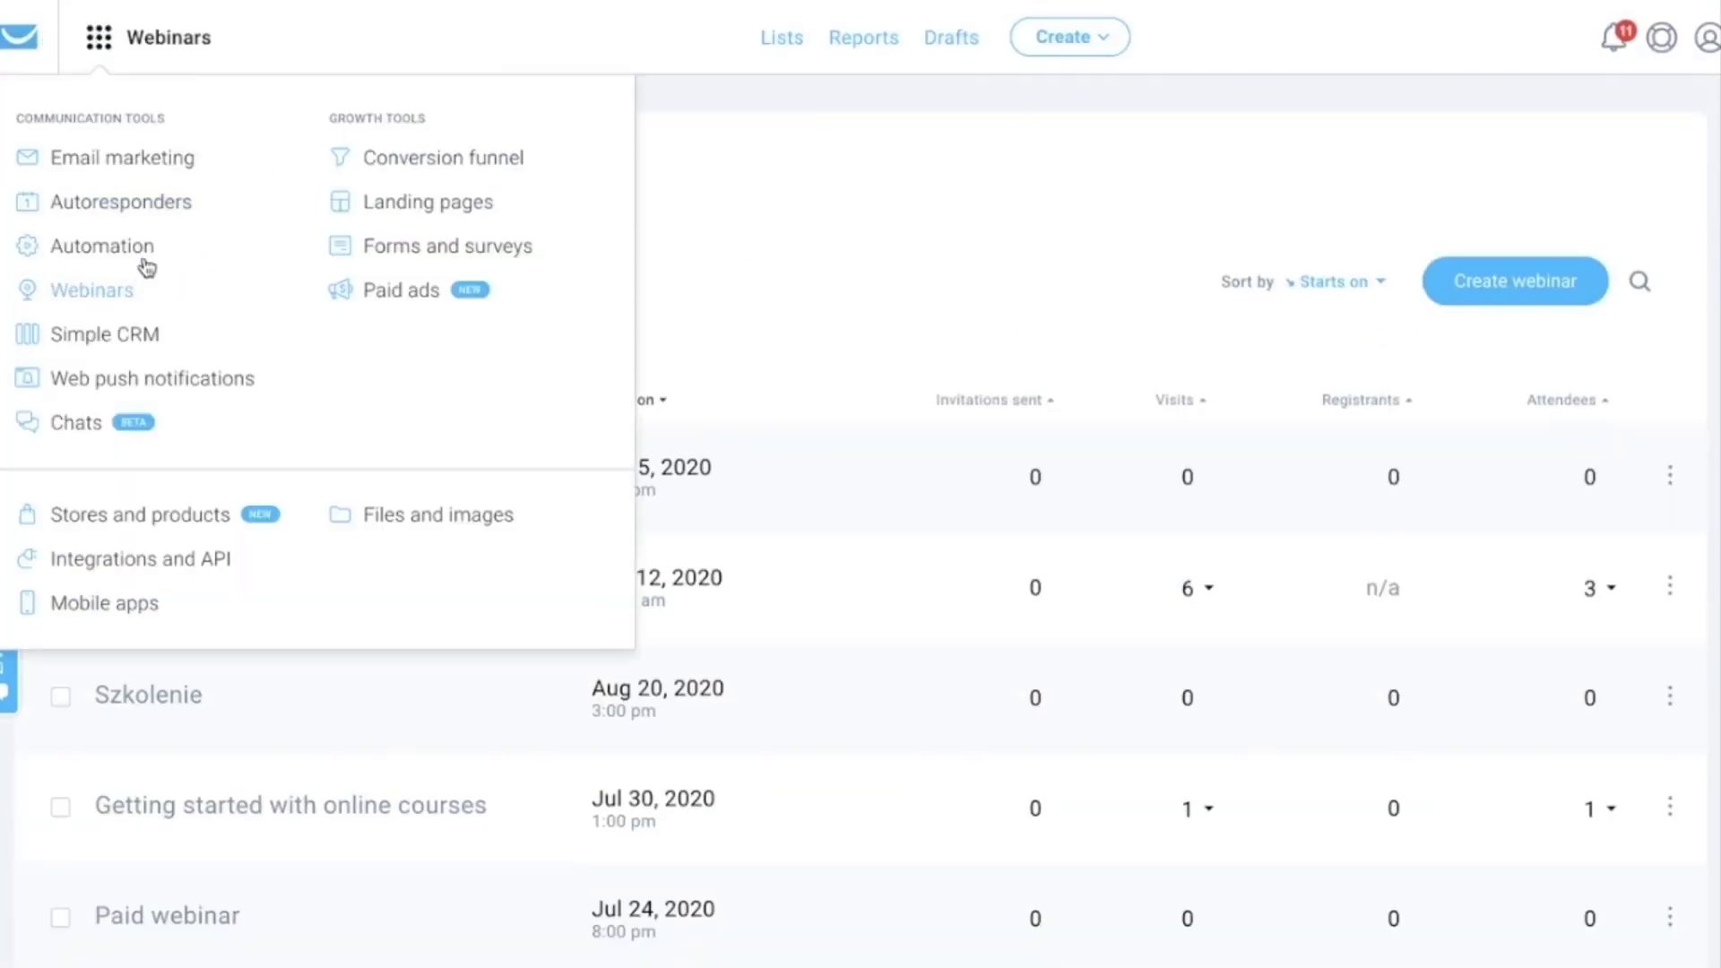
{"action": "left_click", "coordinate": [98, 54]}
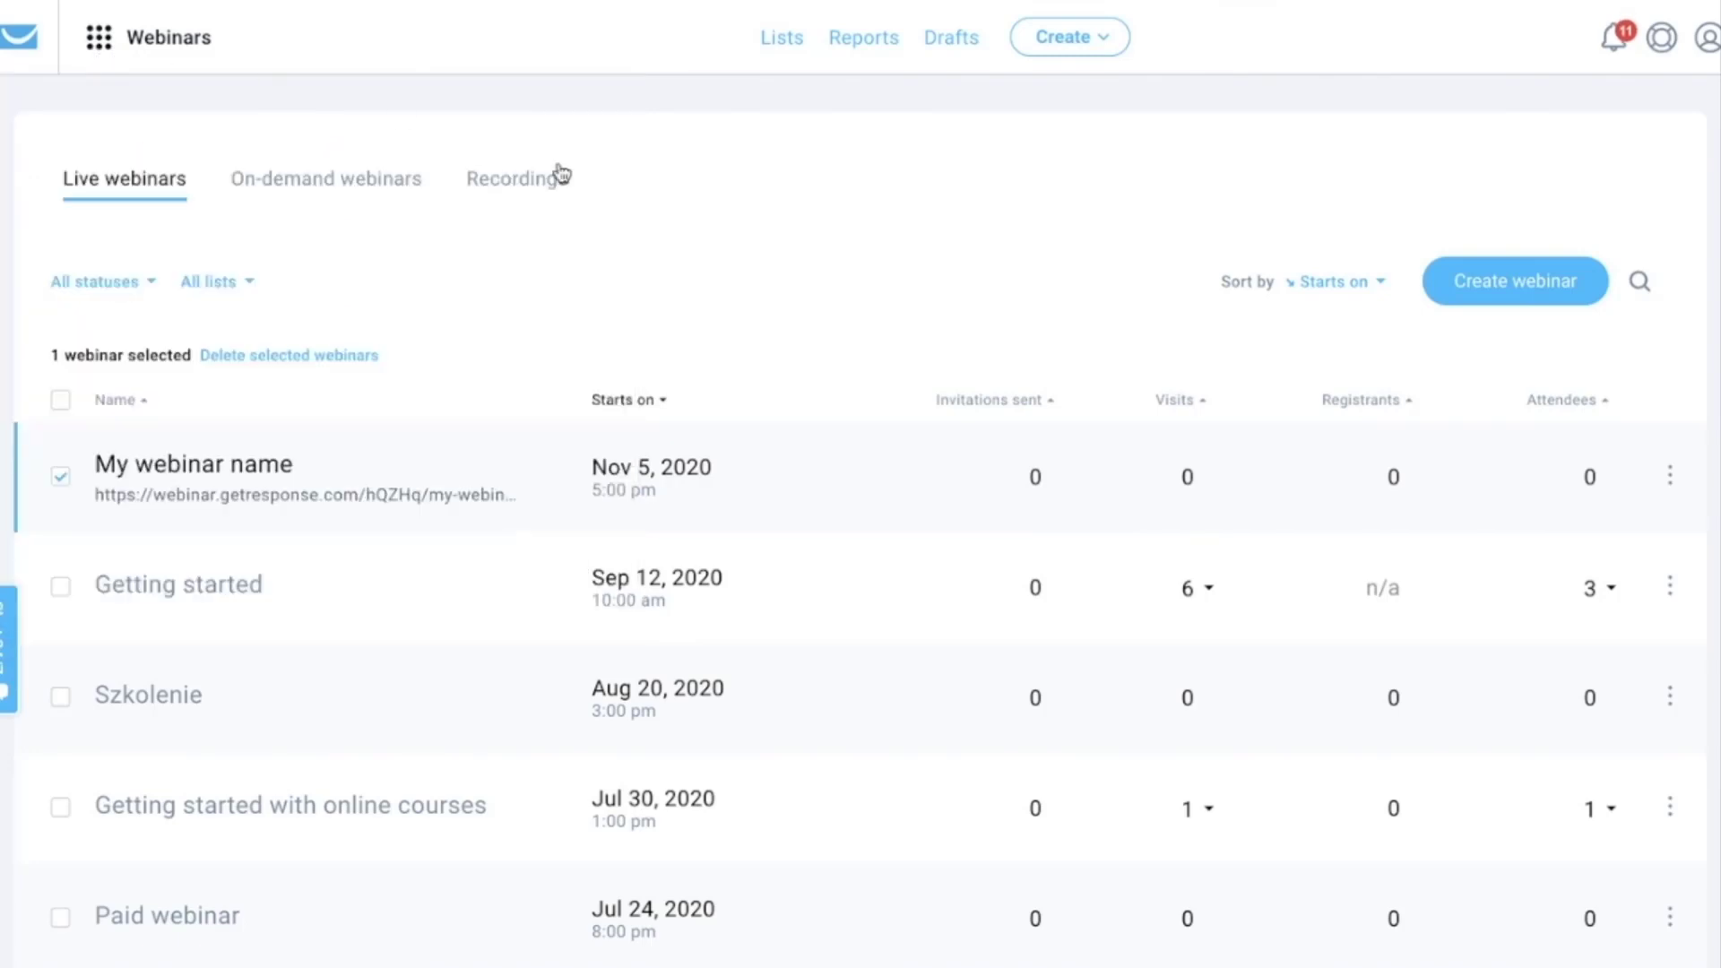
{"action": "left_click", "coordinate": [295, 185]}
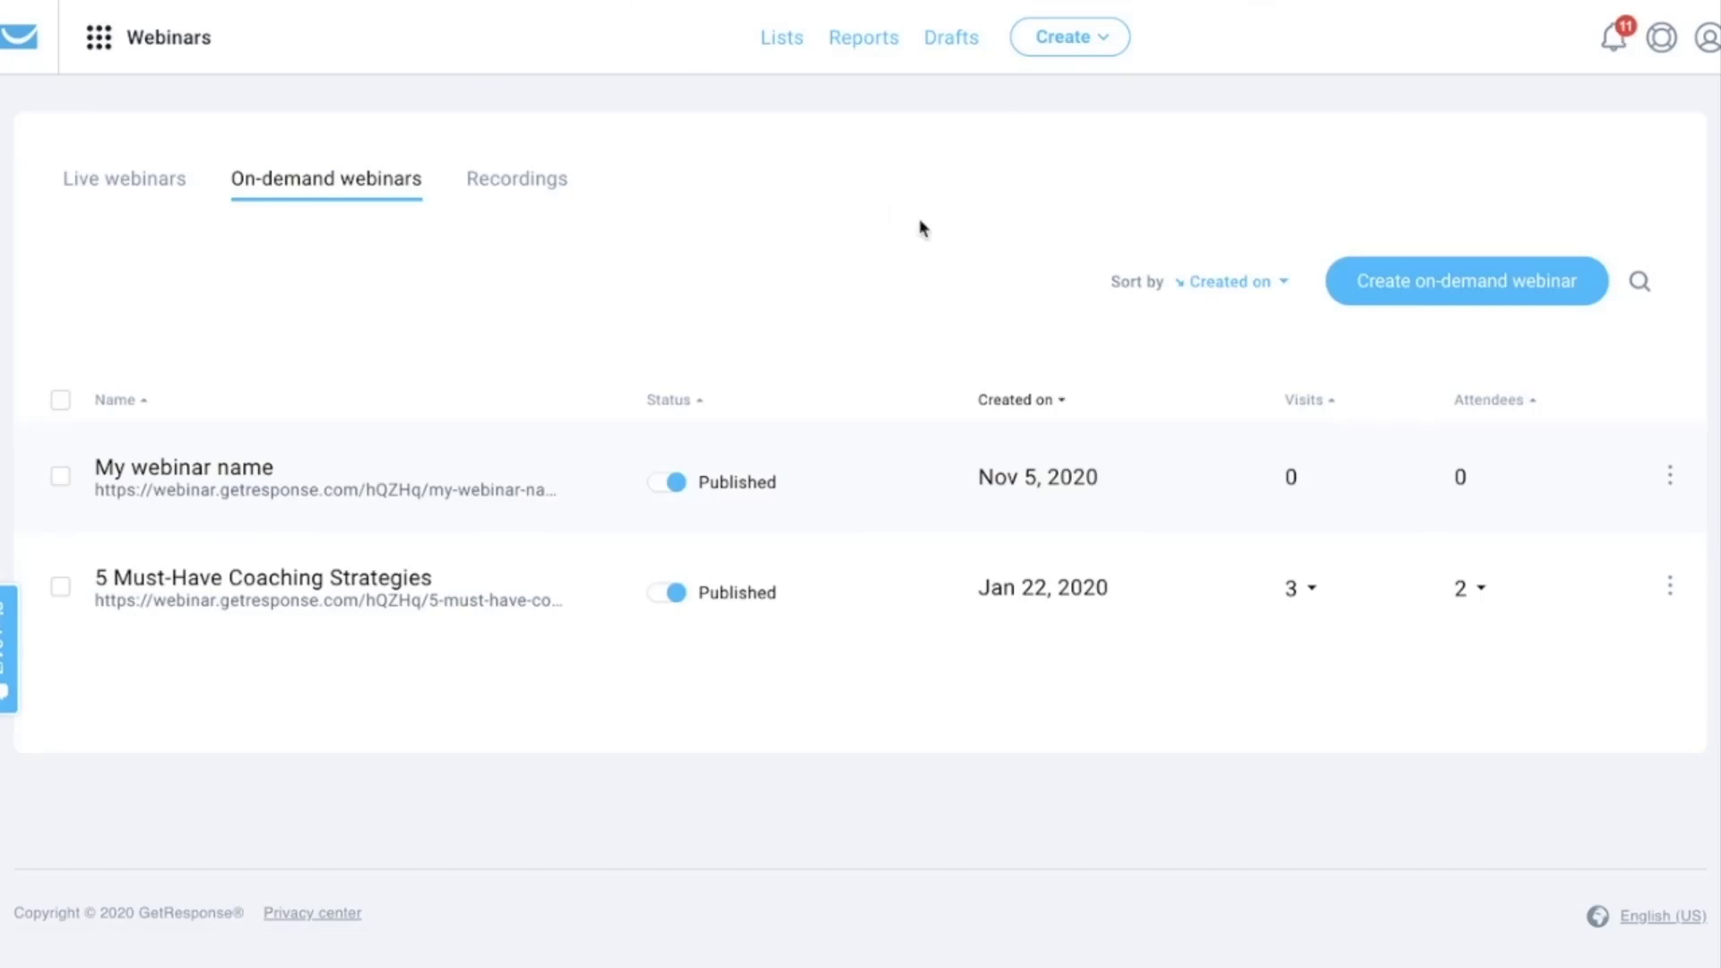
{"action": "left_click", "coordinate": [1477, 286]}
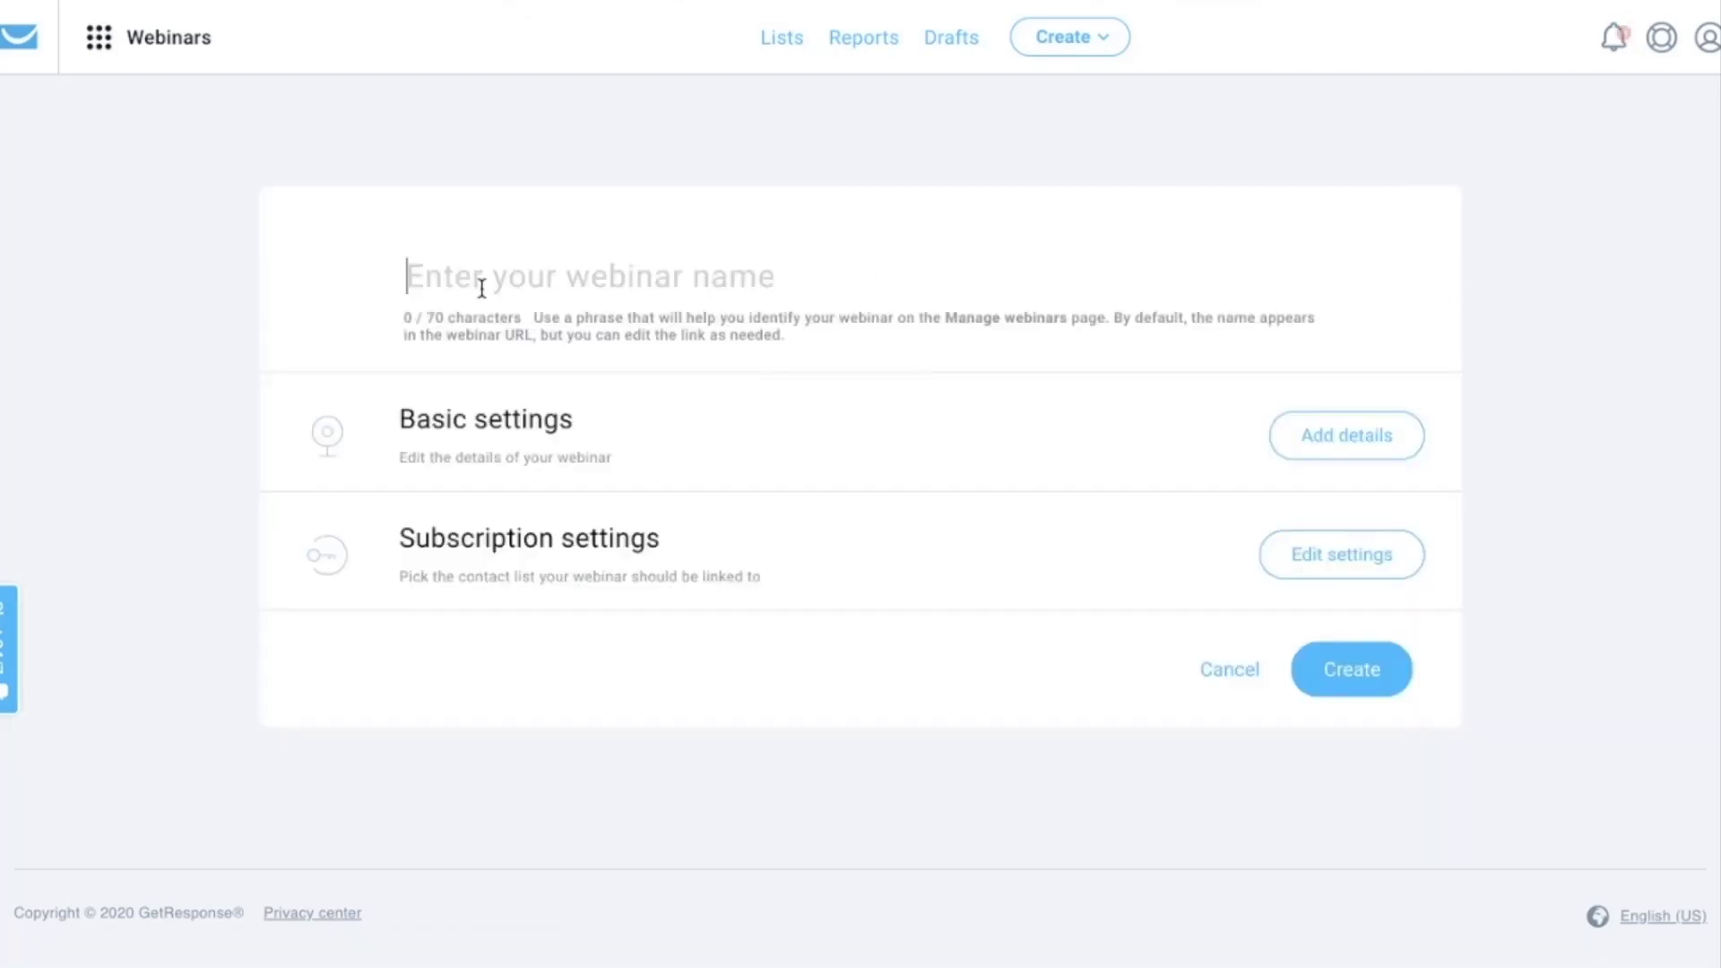
{"action": "type", "text": "My "}
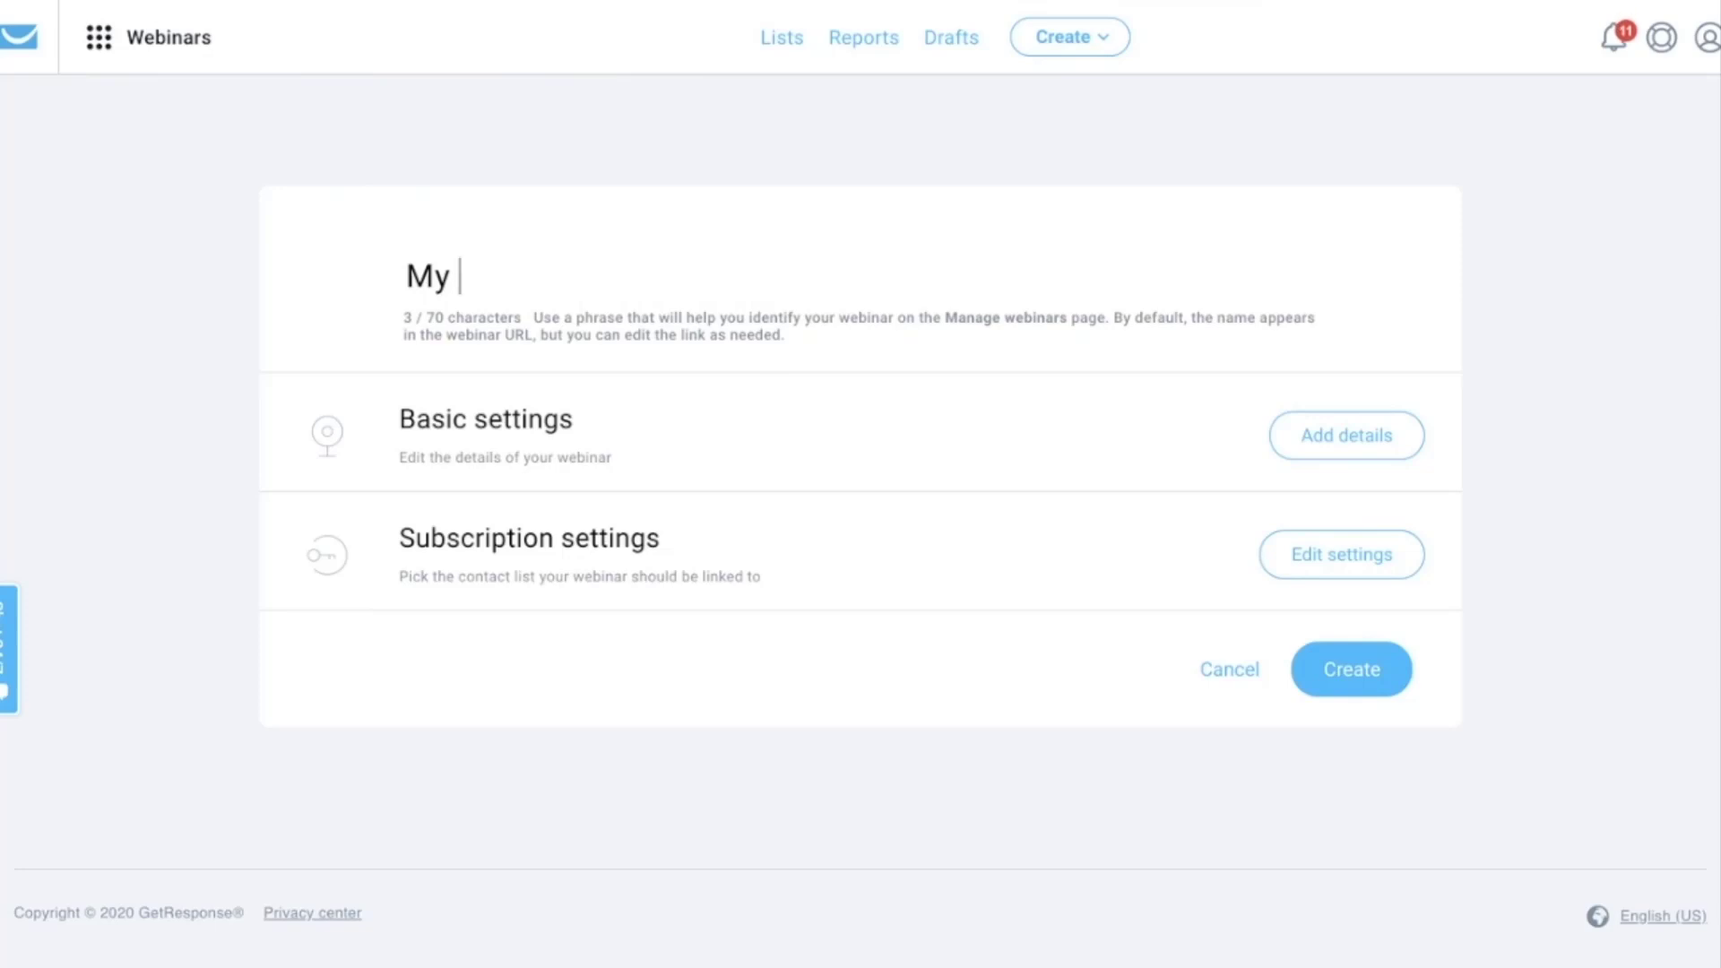
{"action": "type", "text": "webinar am"}
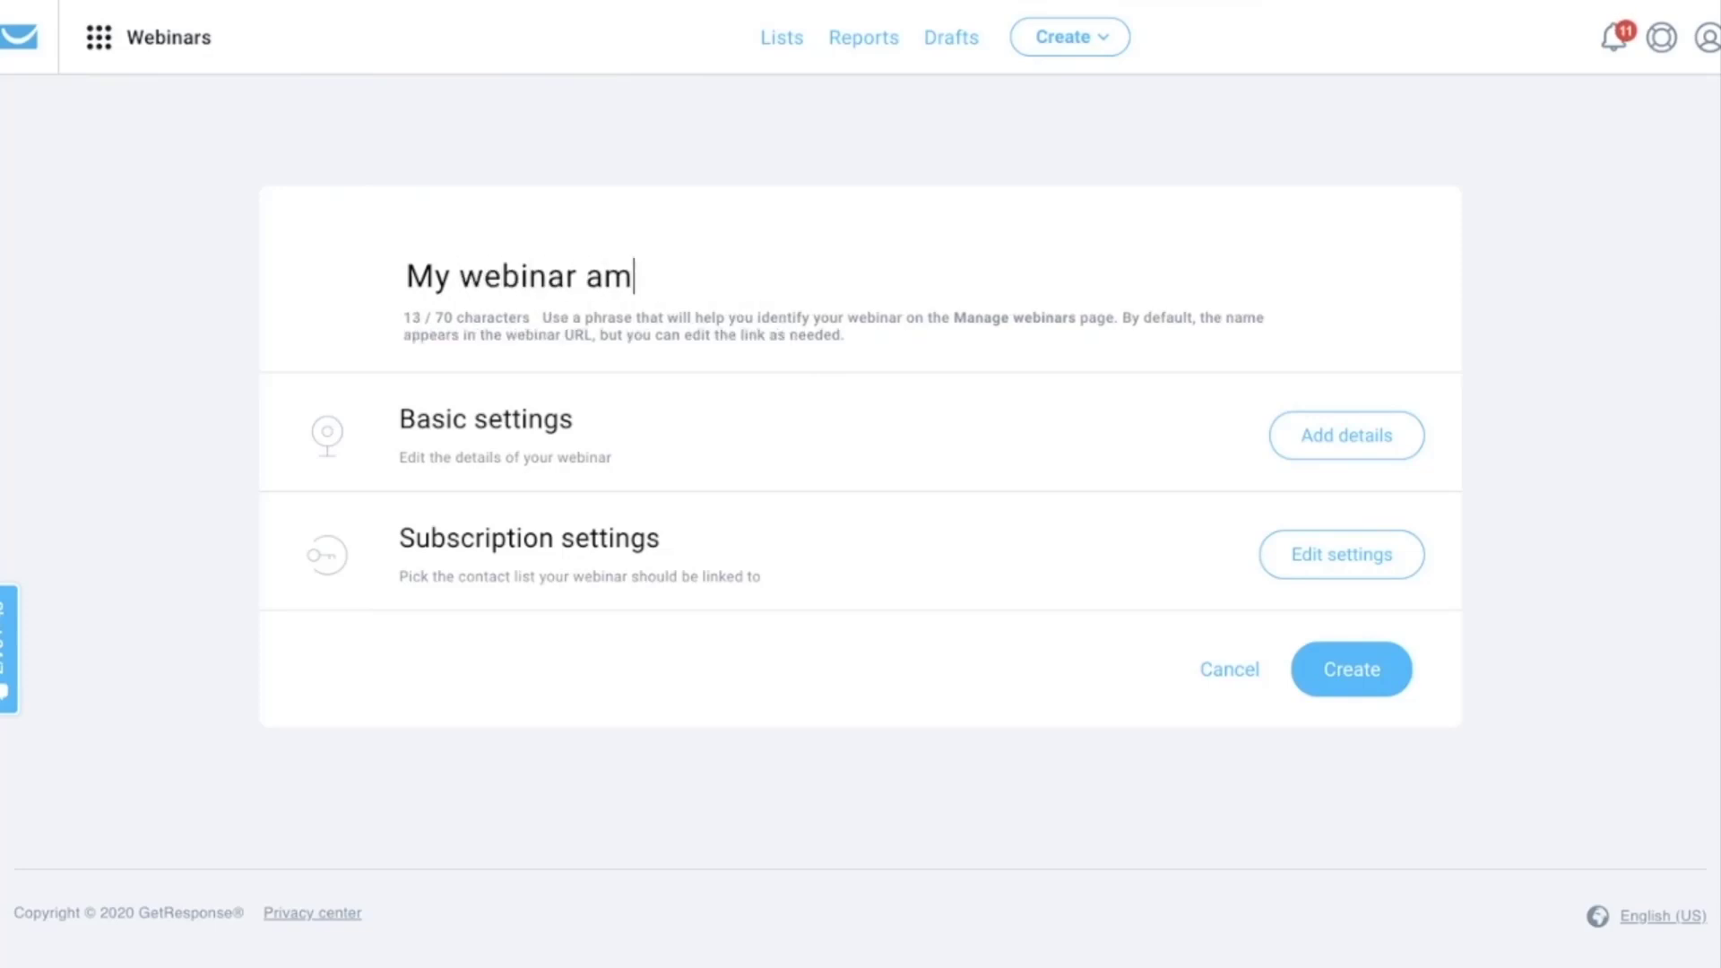
{"action": "key", "text": "BackSpace"}
{"action": "key", "text": "BackSpace"}
{"action": "type", "text": "name"}
- Set "Advance your career with an online degree (01:25:17)" as the recording to play back for attendees and save the webinar's basic settings
{"action": "left_click", "coordinate": [1310, 443]}
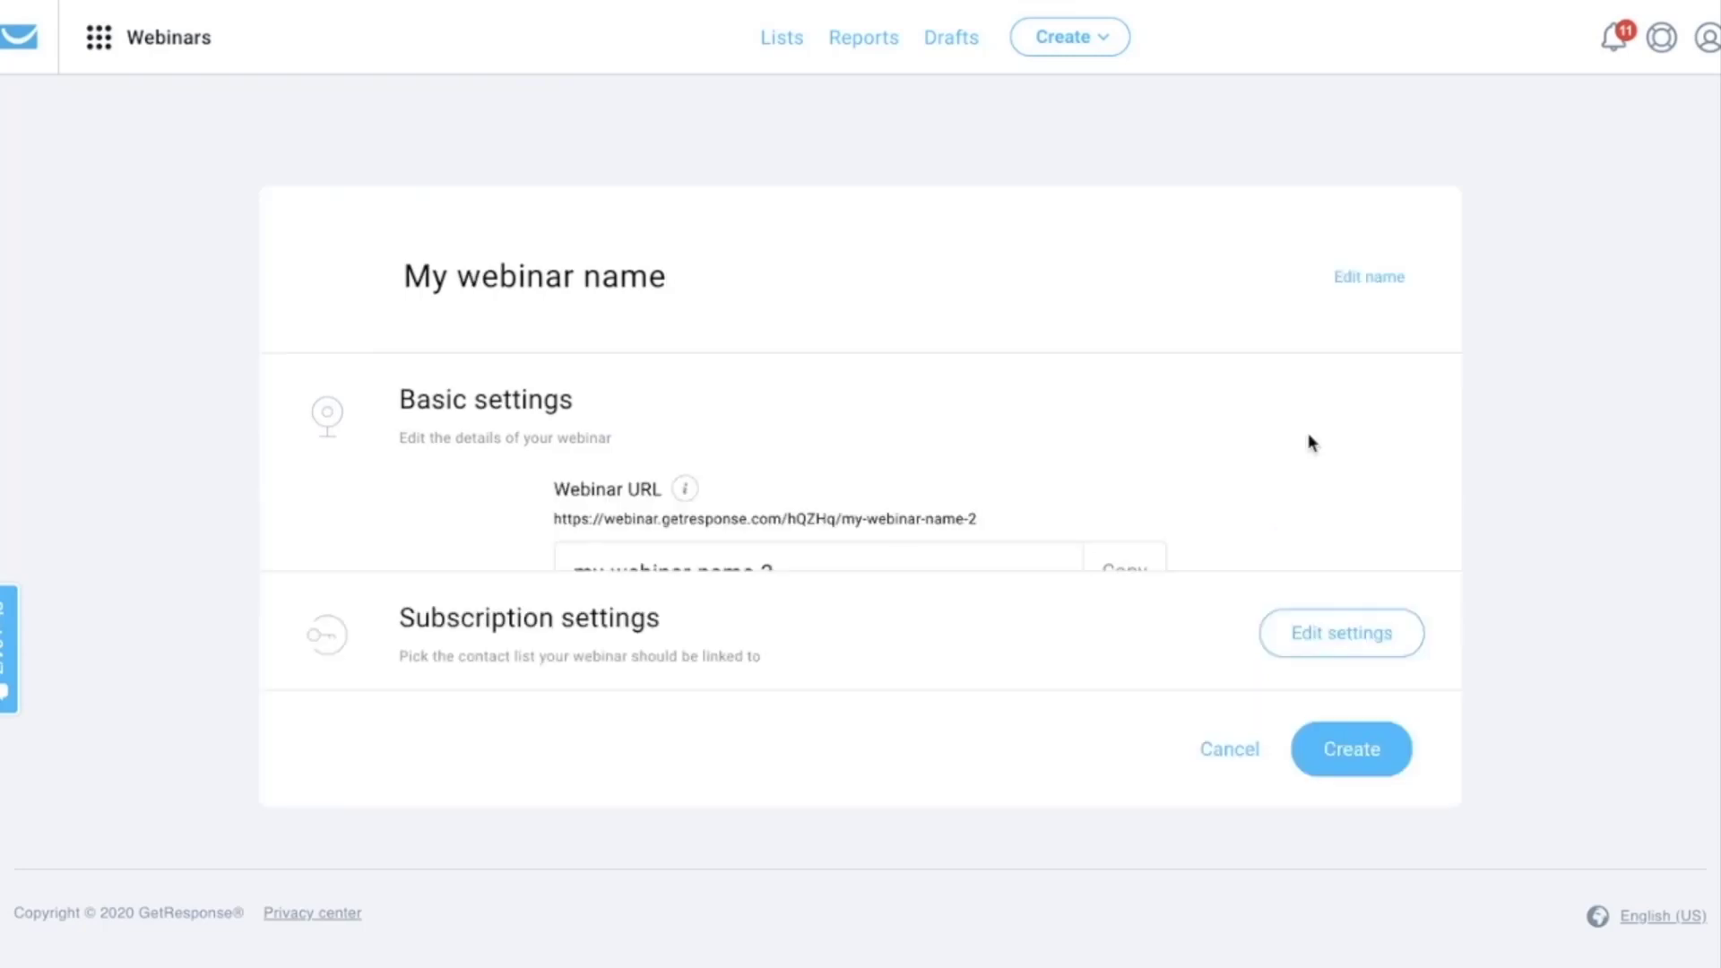
{"action": "scroll", "coordinate": [769, 476], "scroll_direction": "down", "scroll_amount": 3}
{"action": "left_click", "coordinate": [1146, 459]}
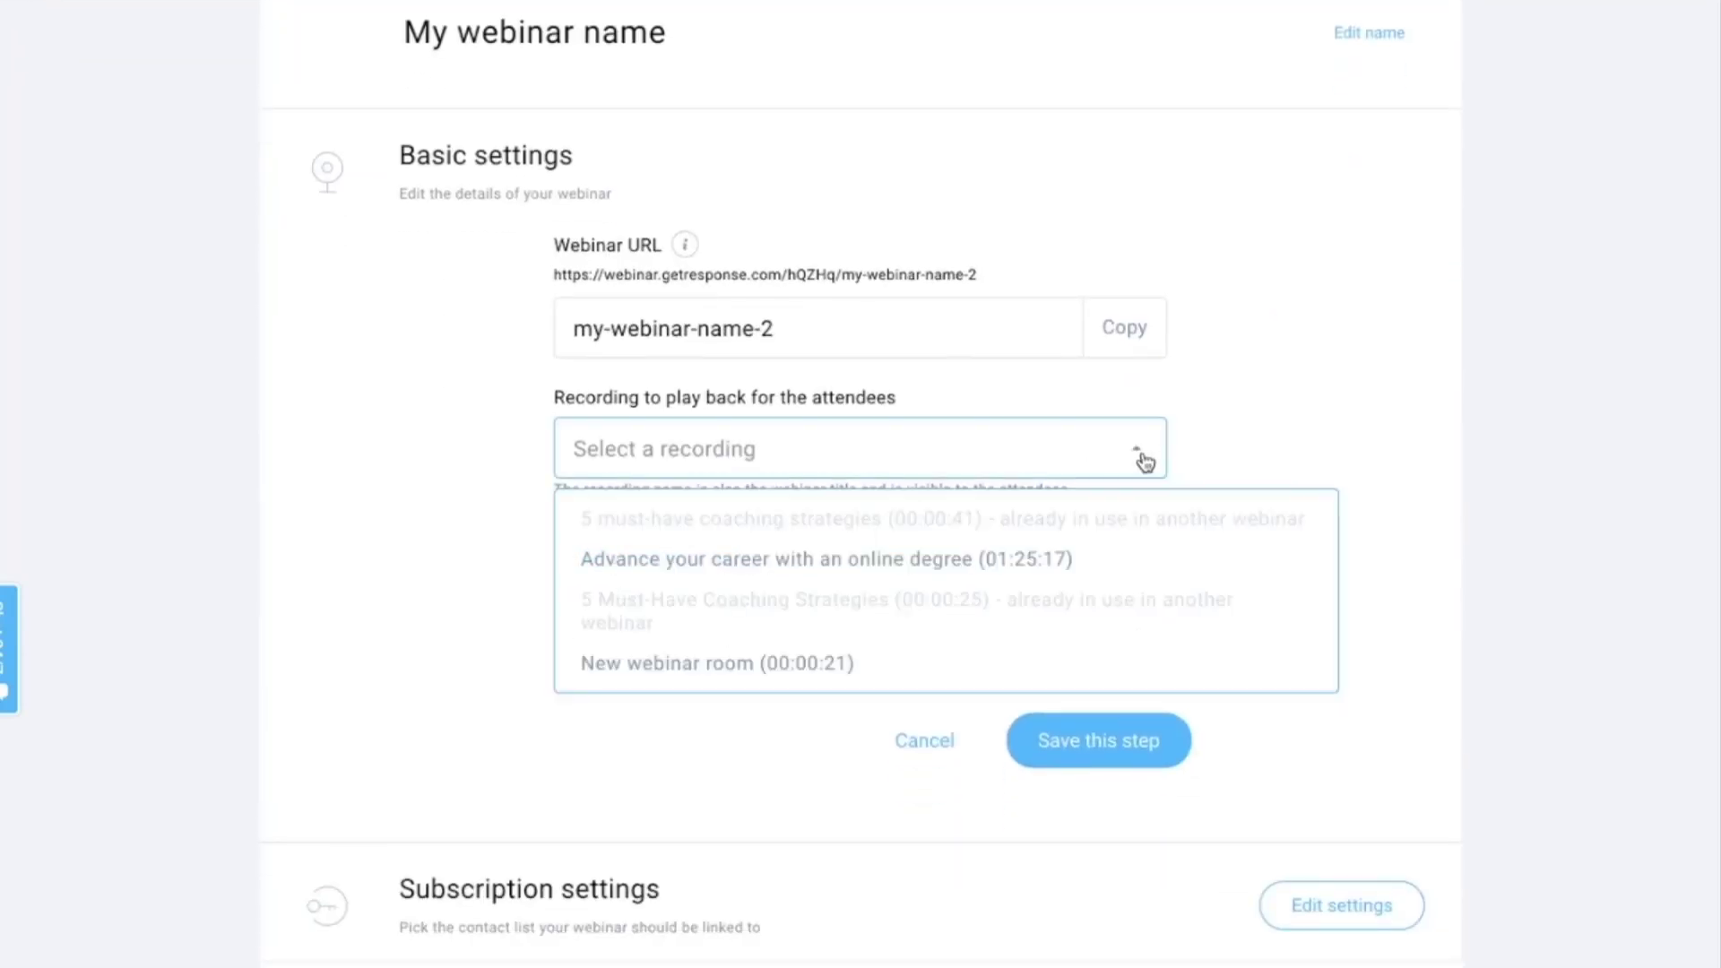
{"action": "left_click", "coordinate": [784, 561]}
{"action": "scroll", "coordinate": [1022, 583], "scroll_direction": "down", "scroll_amount": 2}
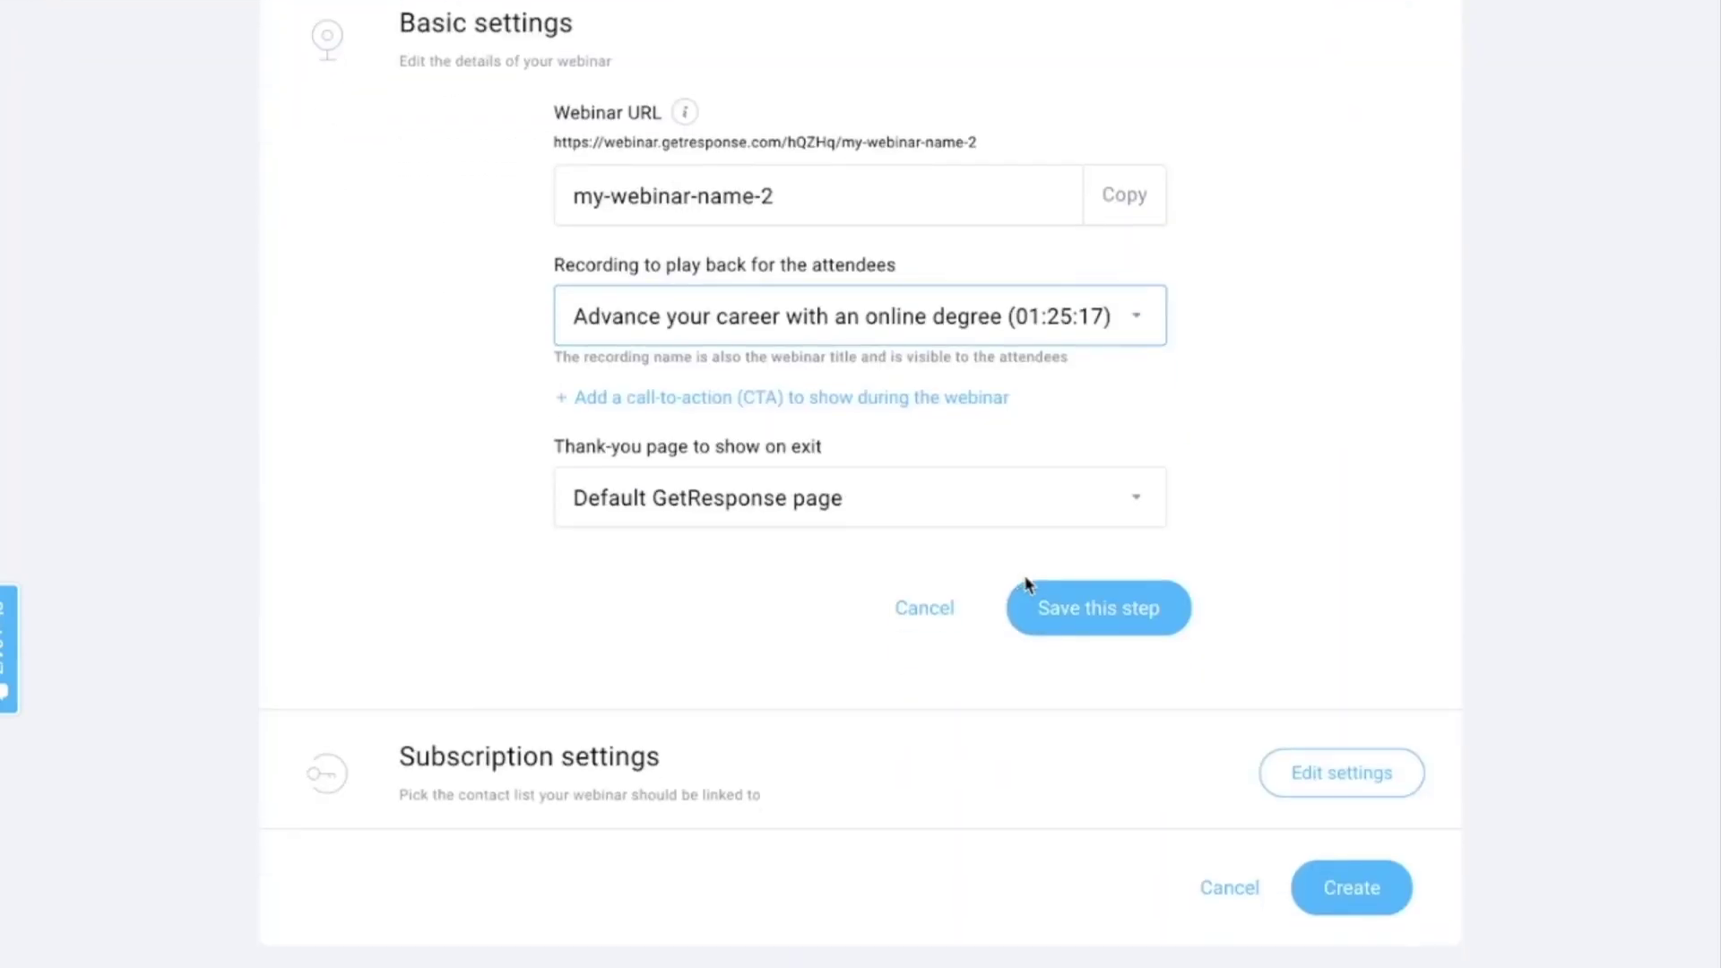
{"action": "left_click", "coordinate": [1107, 623]}
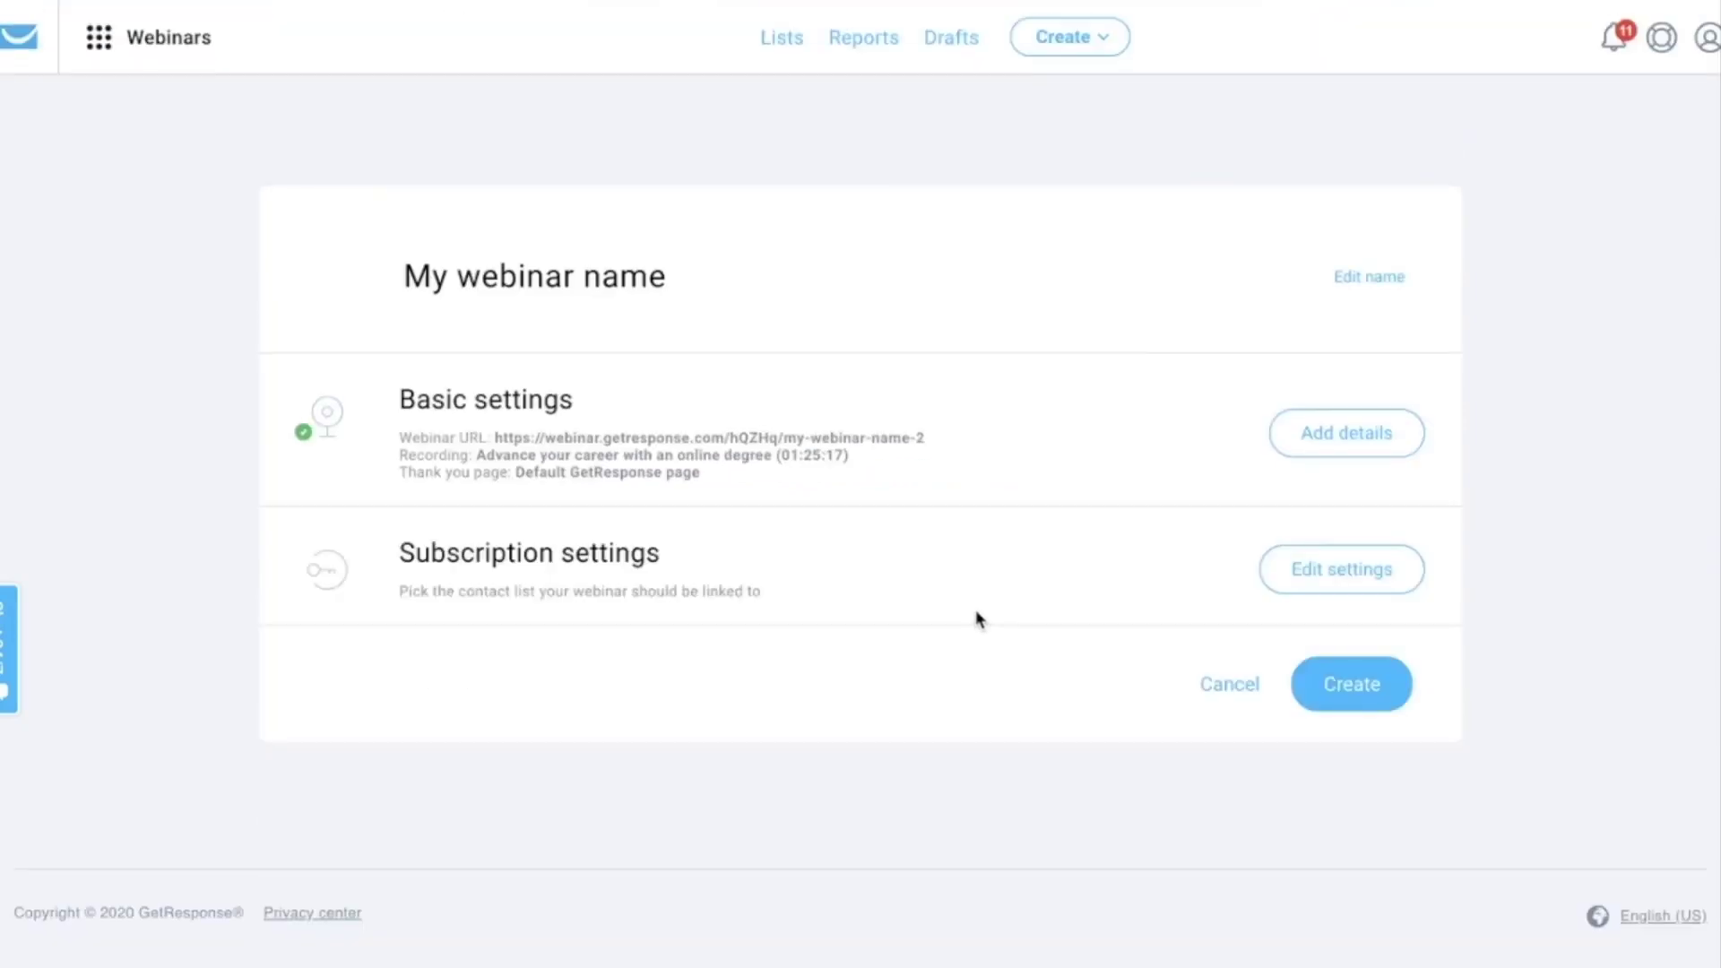
- Save the subscription settings with the preselected contact list for attendees, and create the on-demand webinar
{"action": "left_click", "coordinate": [1327, 581]}
{"action": "scroll", "coordinate": [830, 574], "scroll_direction": "down", "scroll_amount": 1}
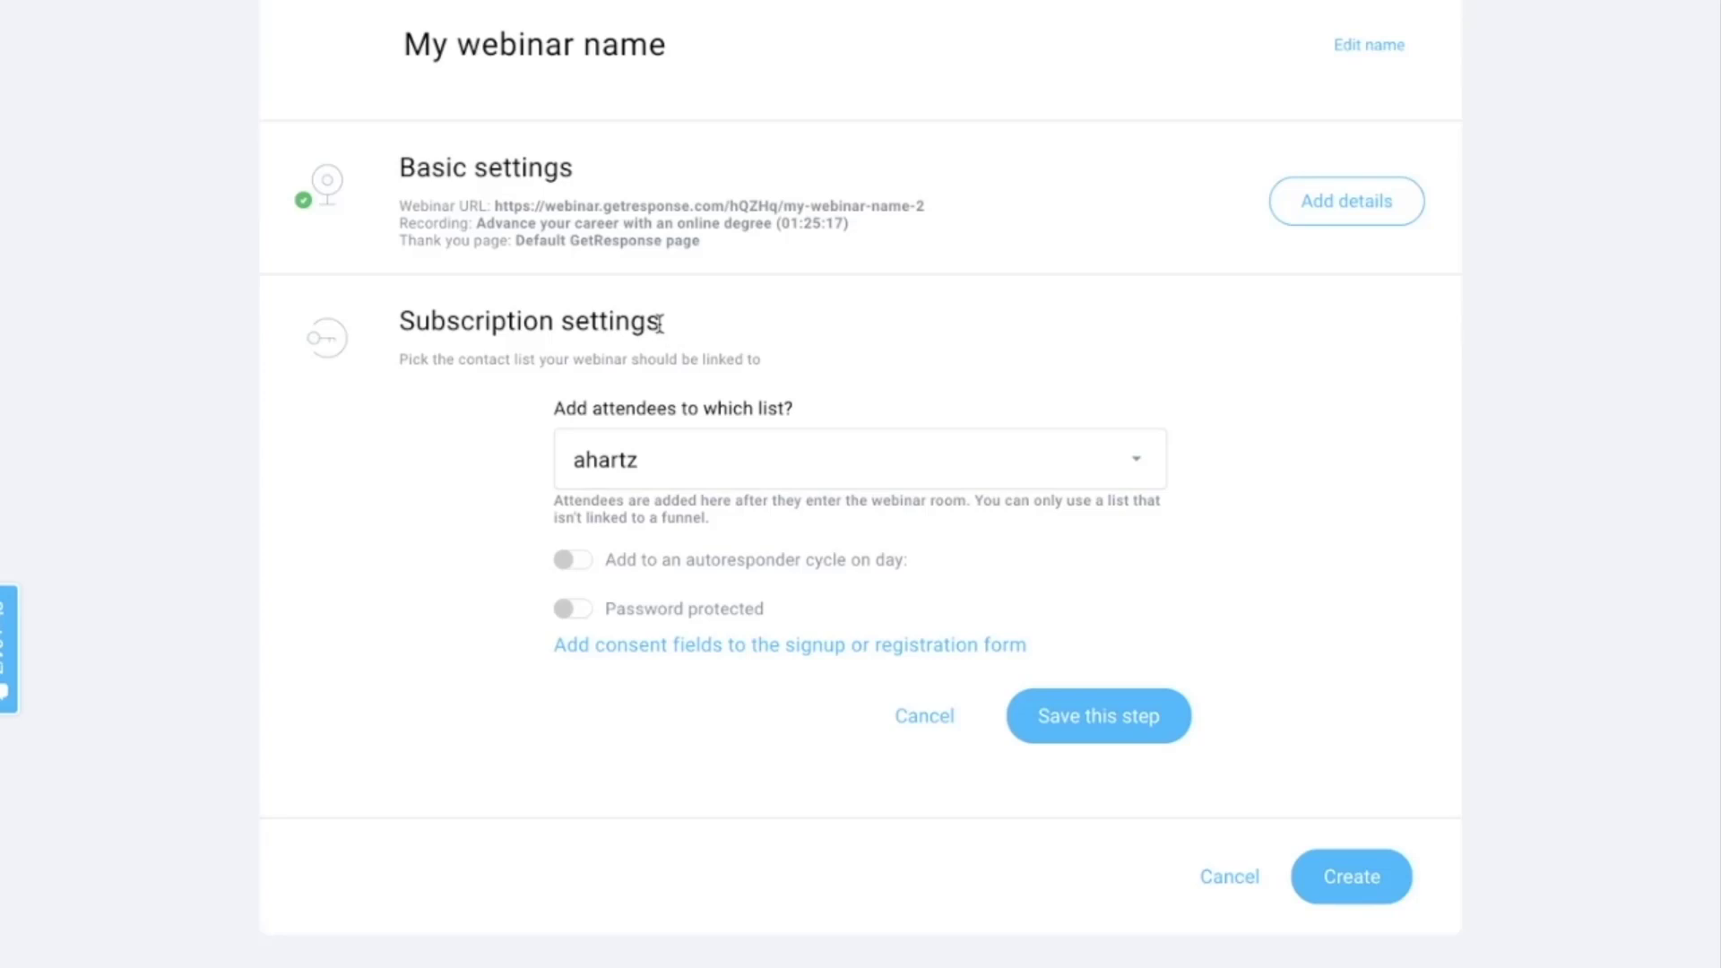
{"action": "left_click", "coordinate": [783, 469]}
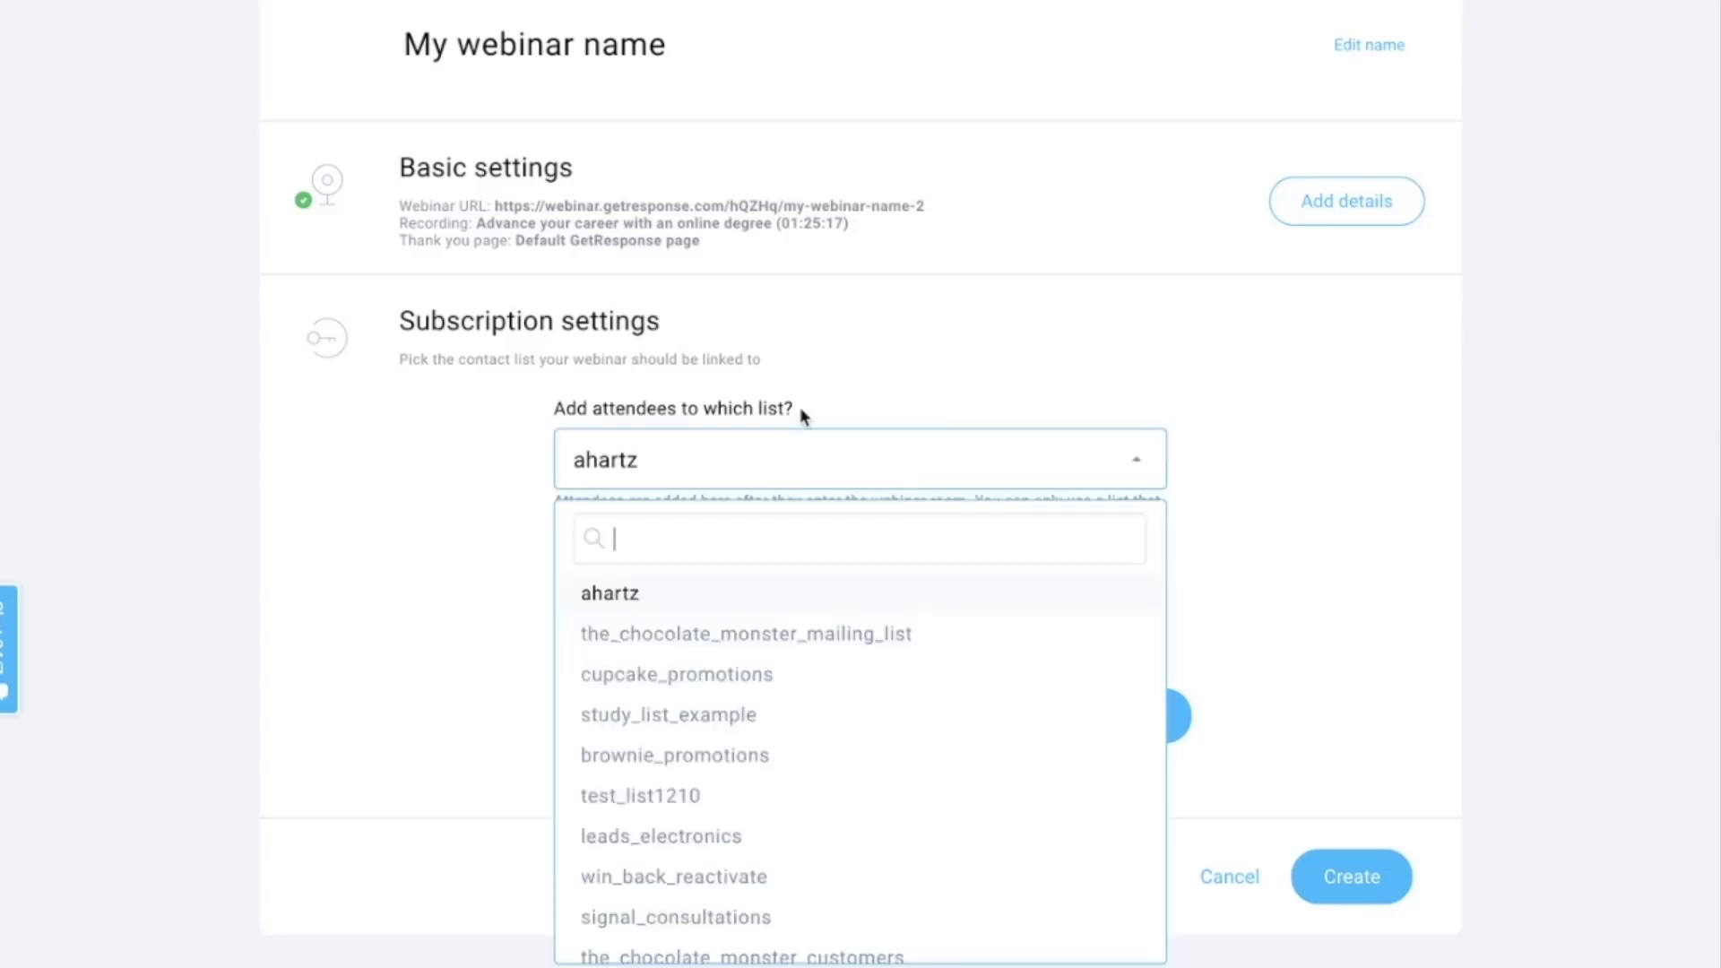
{"action": "left_click", "coordinate": [803, 412]}
{"action": "left_click", "coordinate": [1094, 731]}
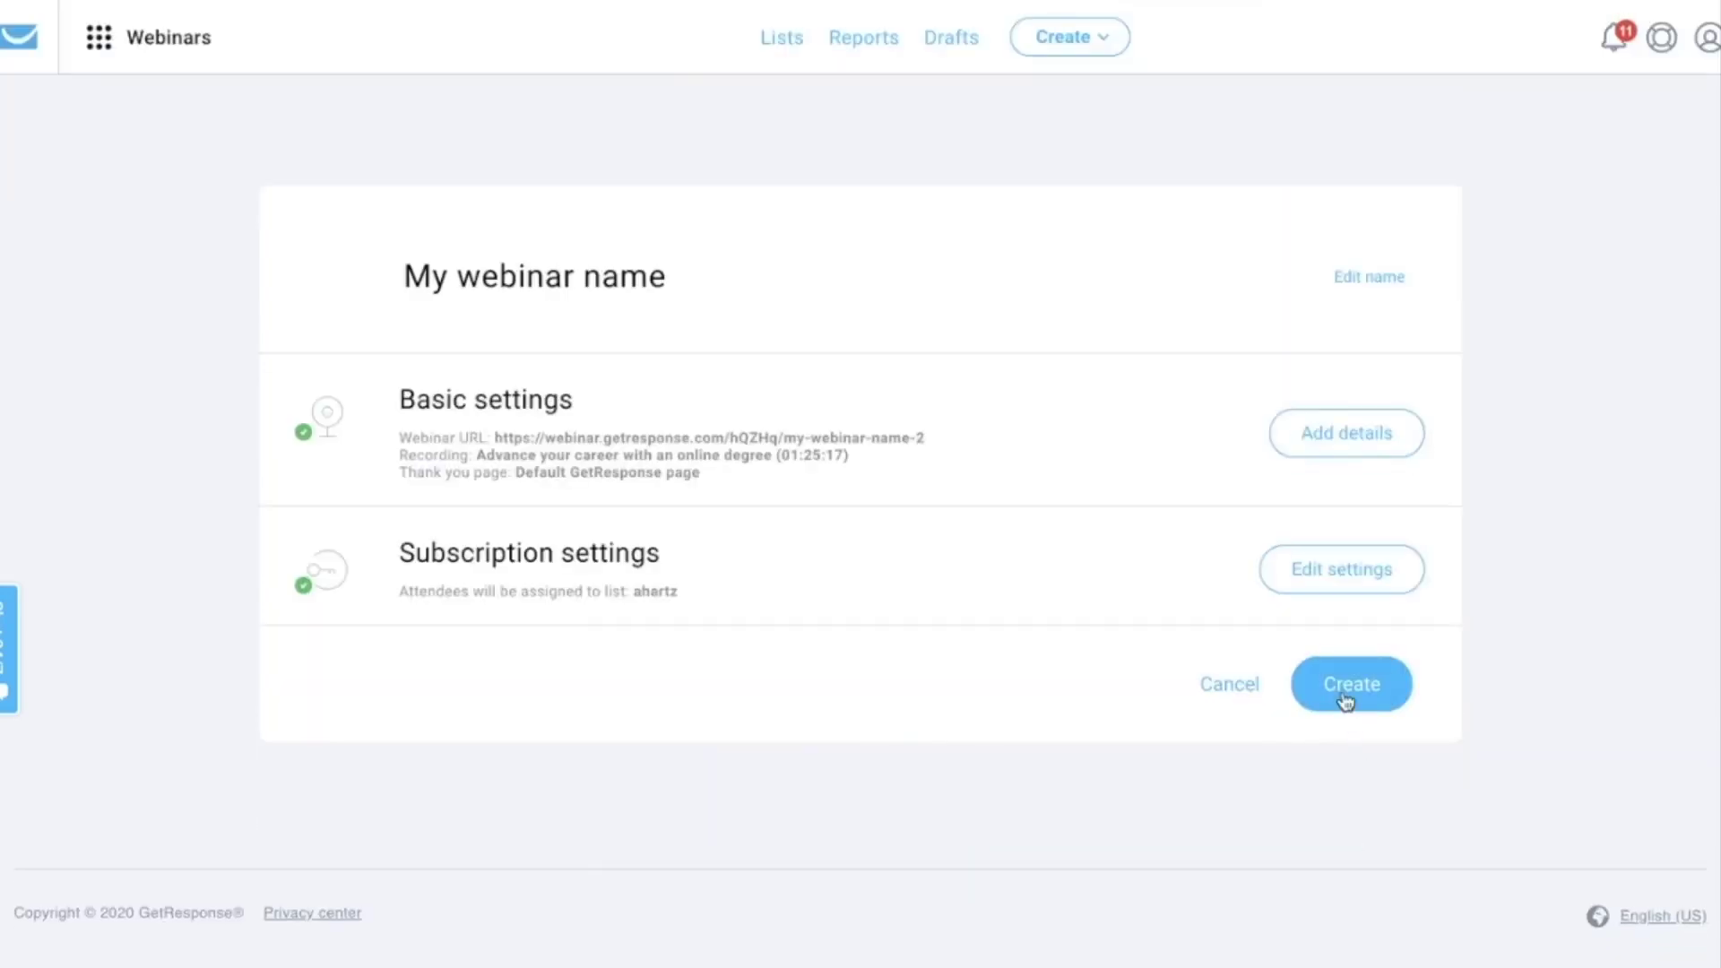
{"action": "left_click", "coordinate": [1364, 695]}
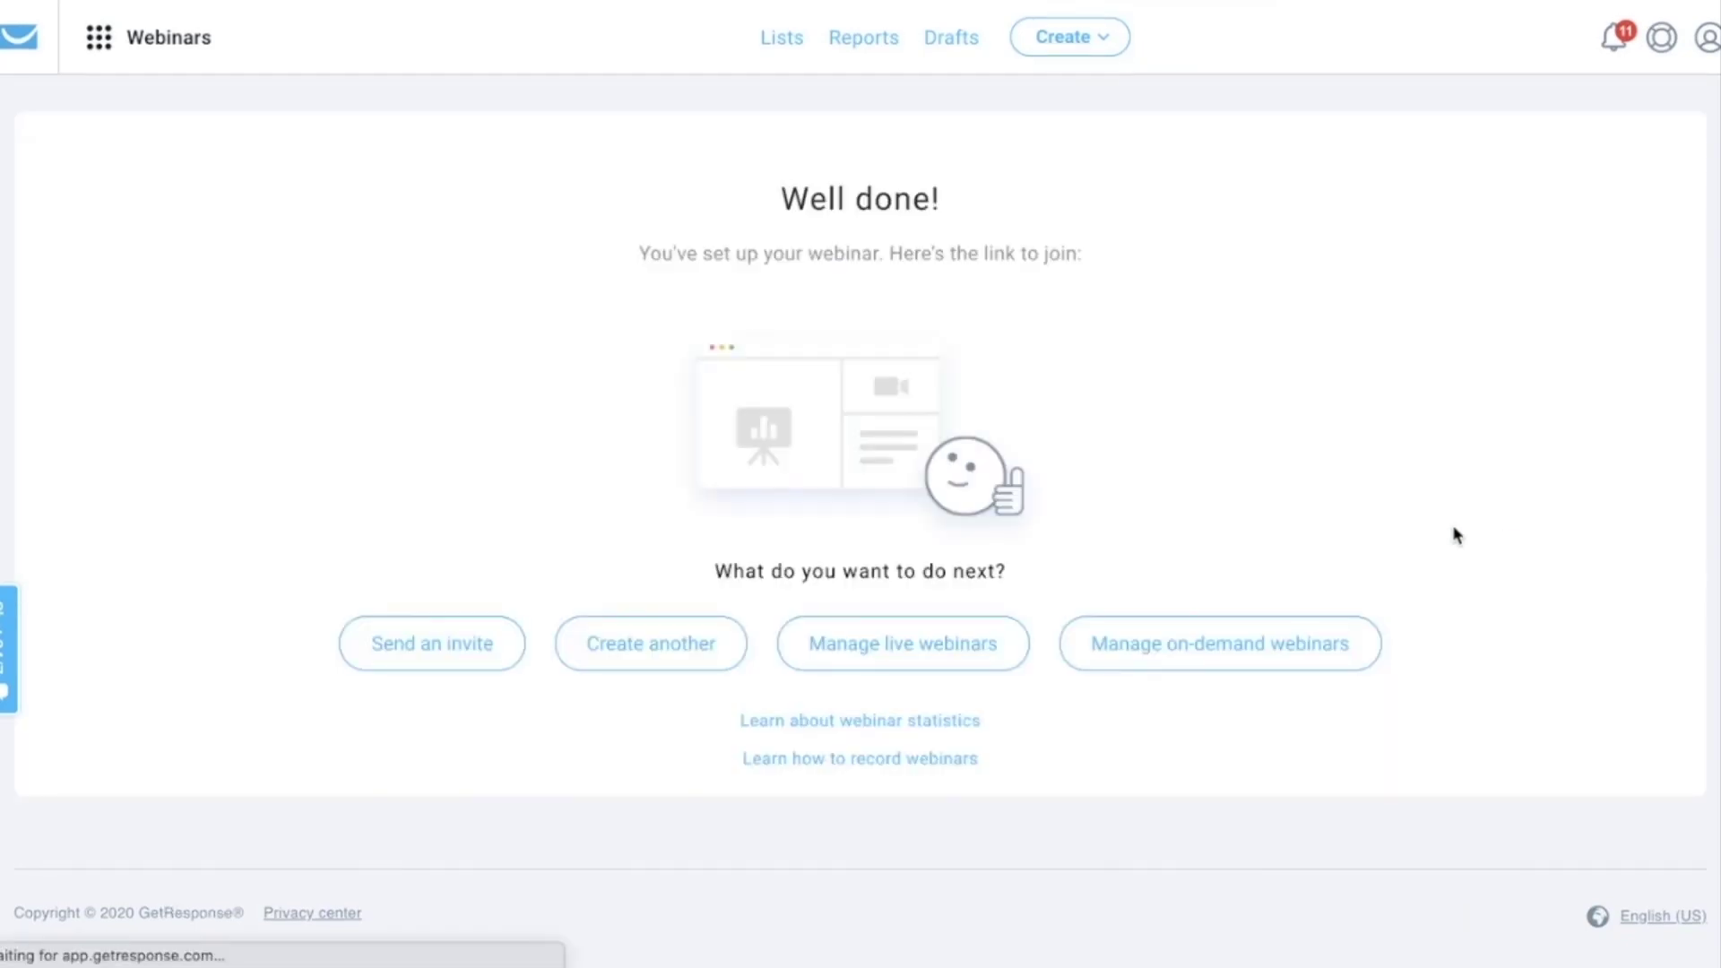